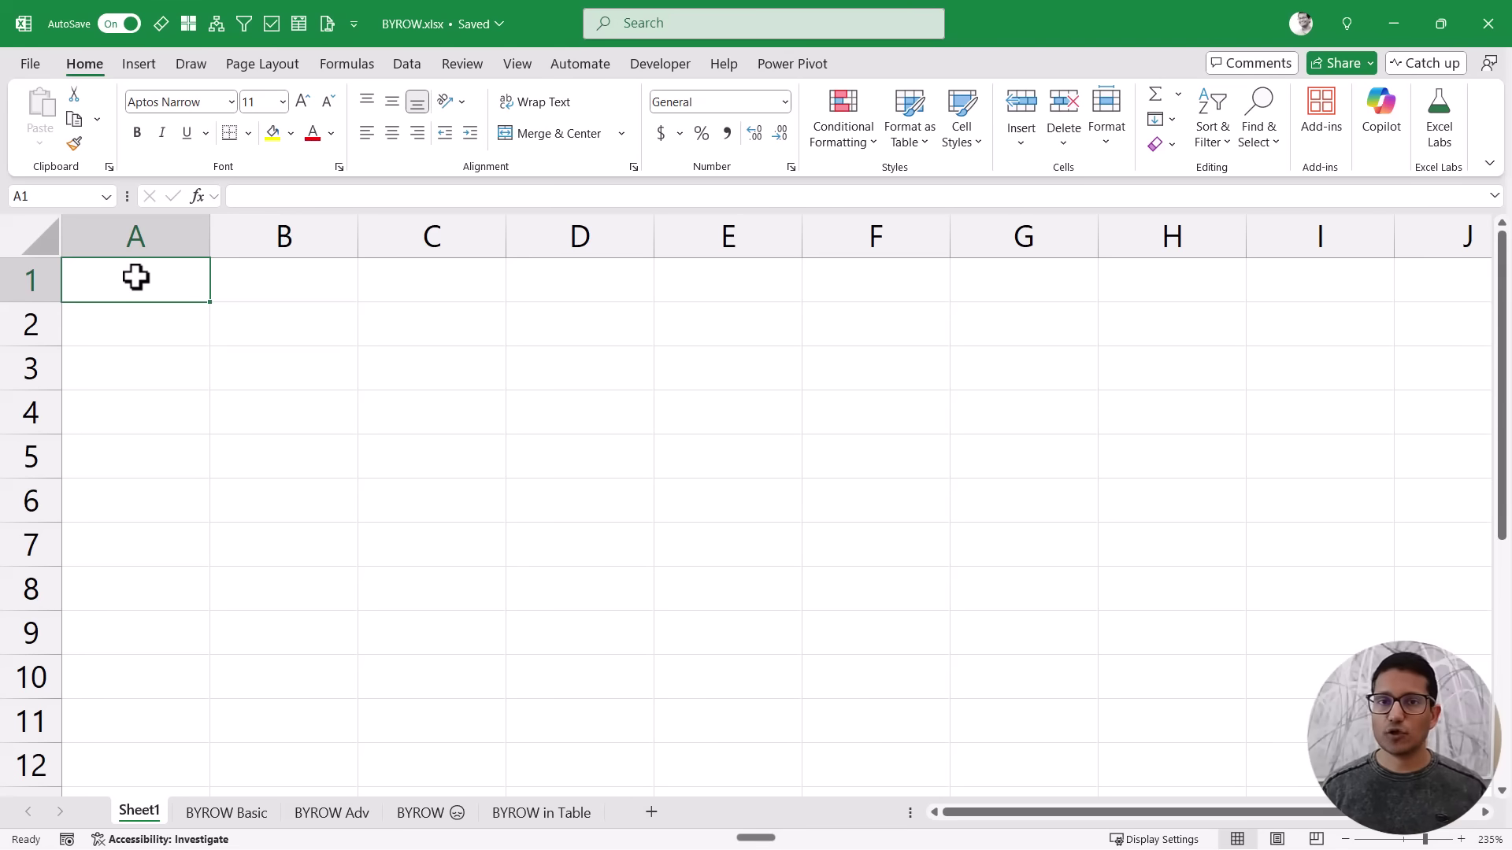
Begin a BYROW function in cell A1 of Sheet1 to view its arguments
text(=byr)
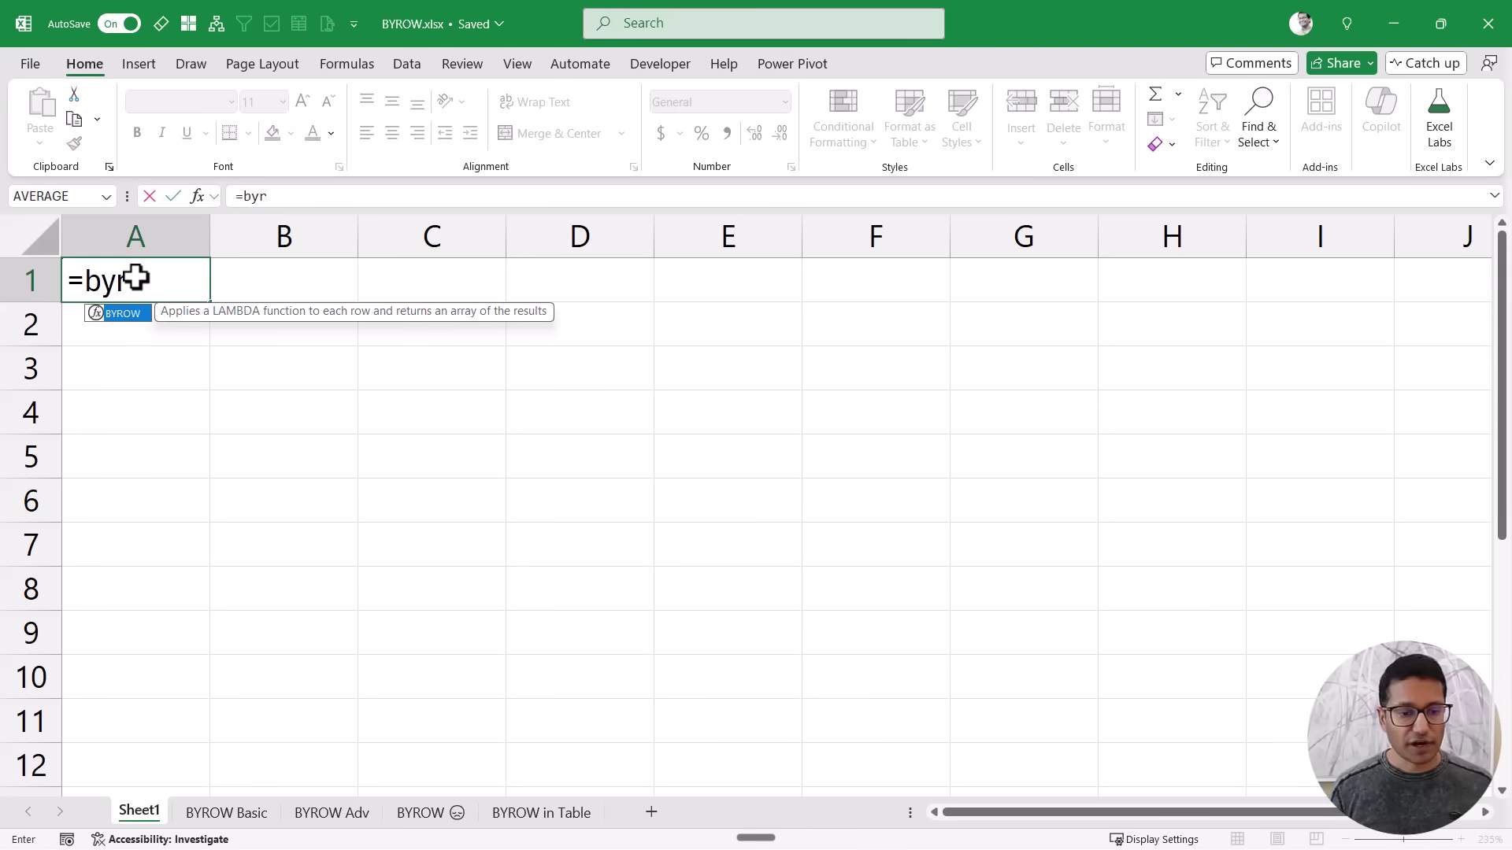
key(Tab)
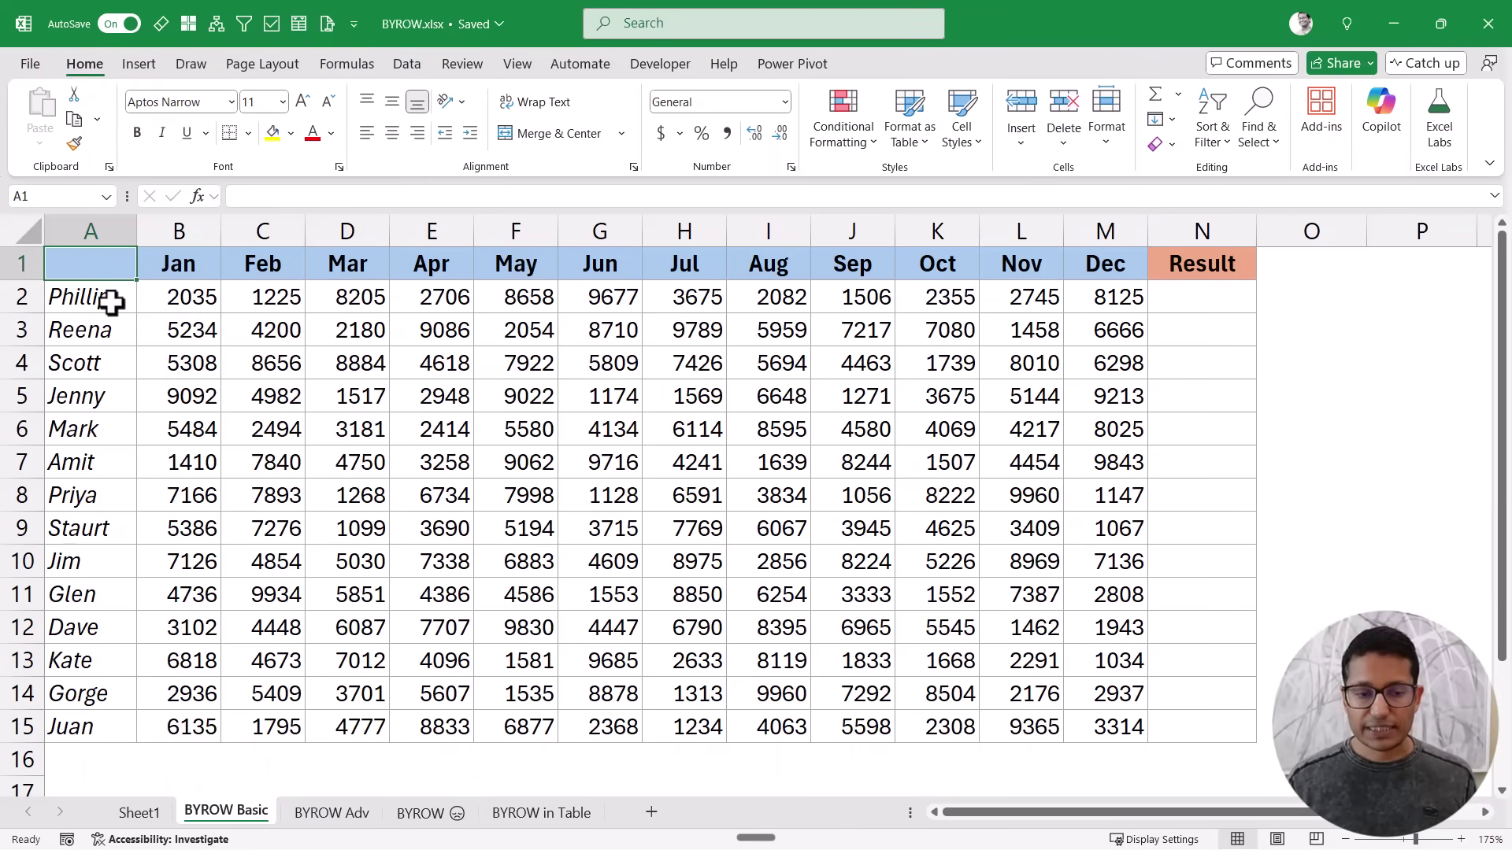
On the BYROW Basic sheet, enter =MAX(B2:M2) in N2 and fill it down through N15
drag(162, 297, 1097, 736)
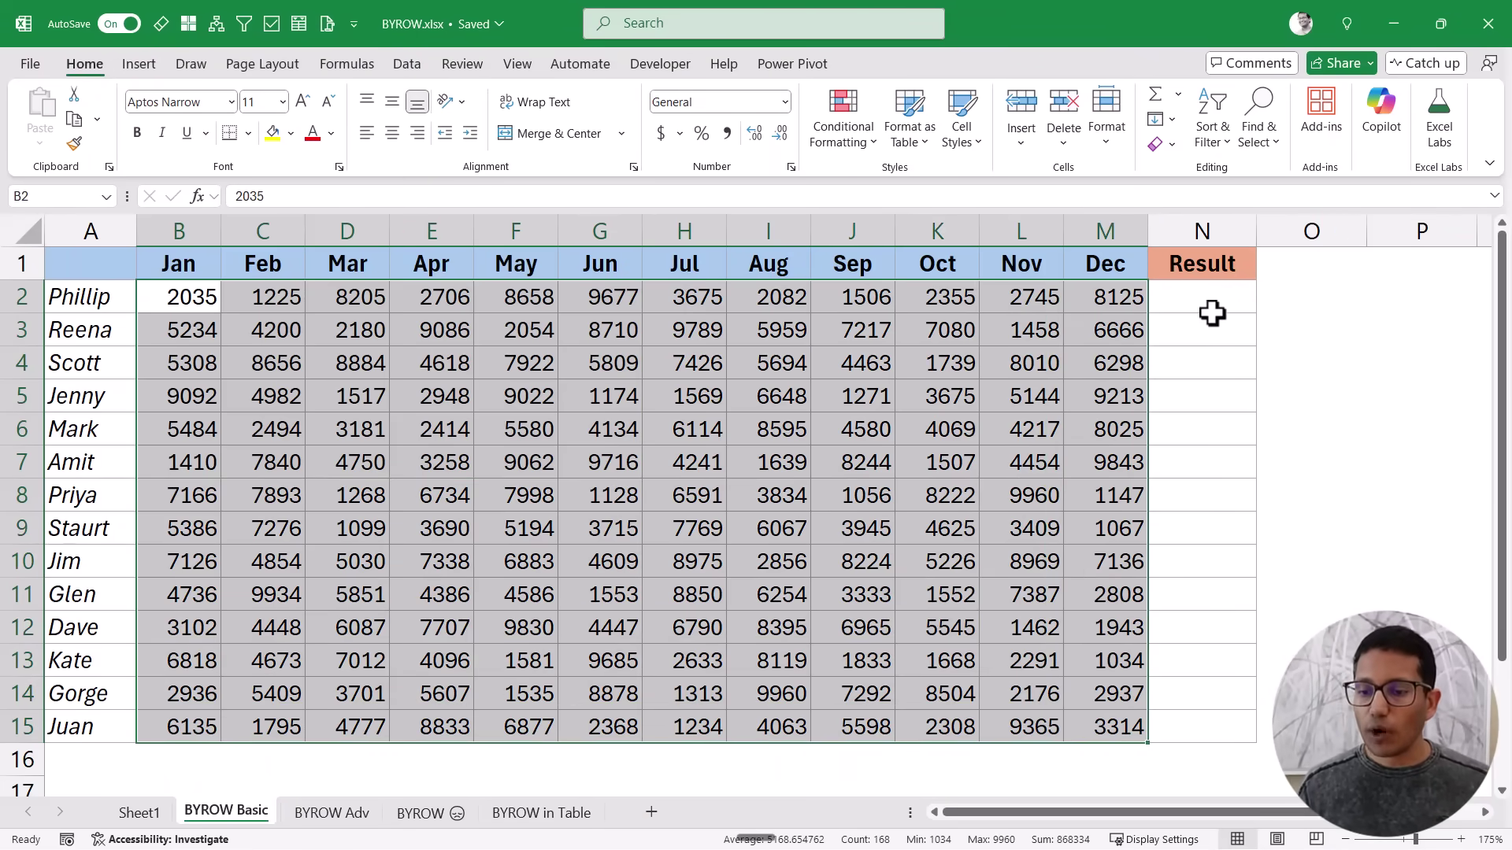
click(1212, 308)
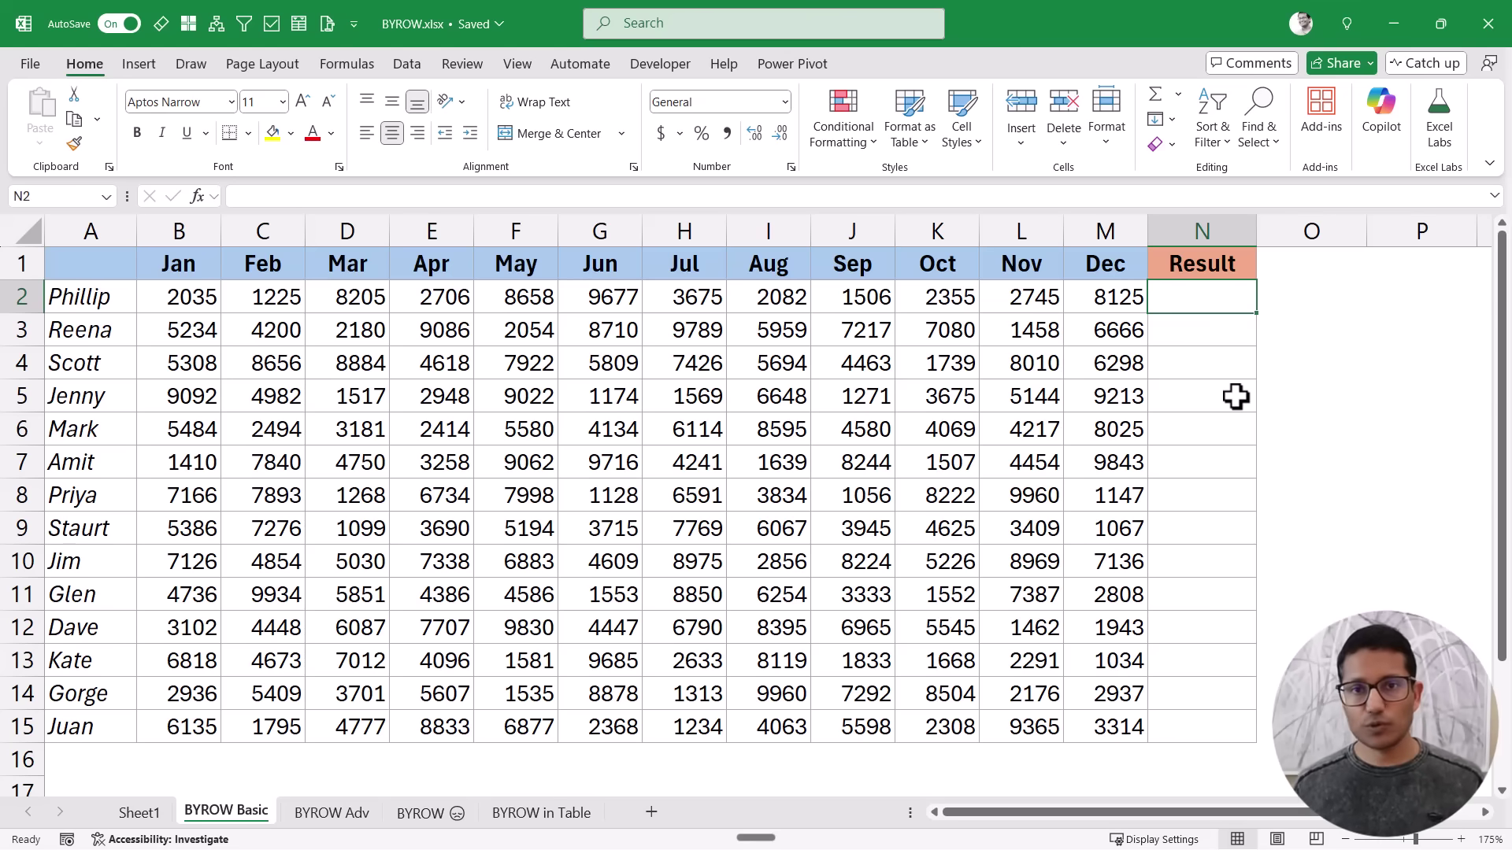
text(=max)
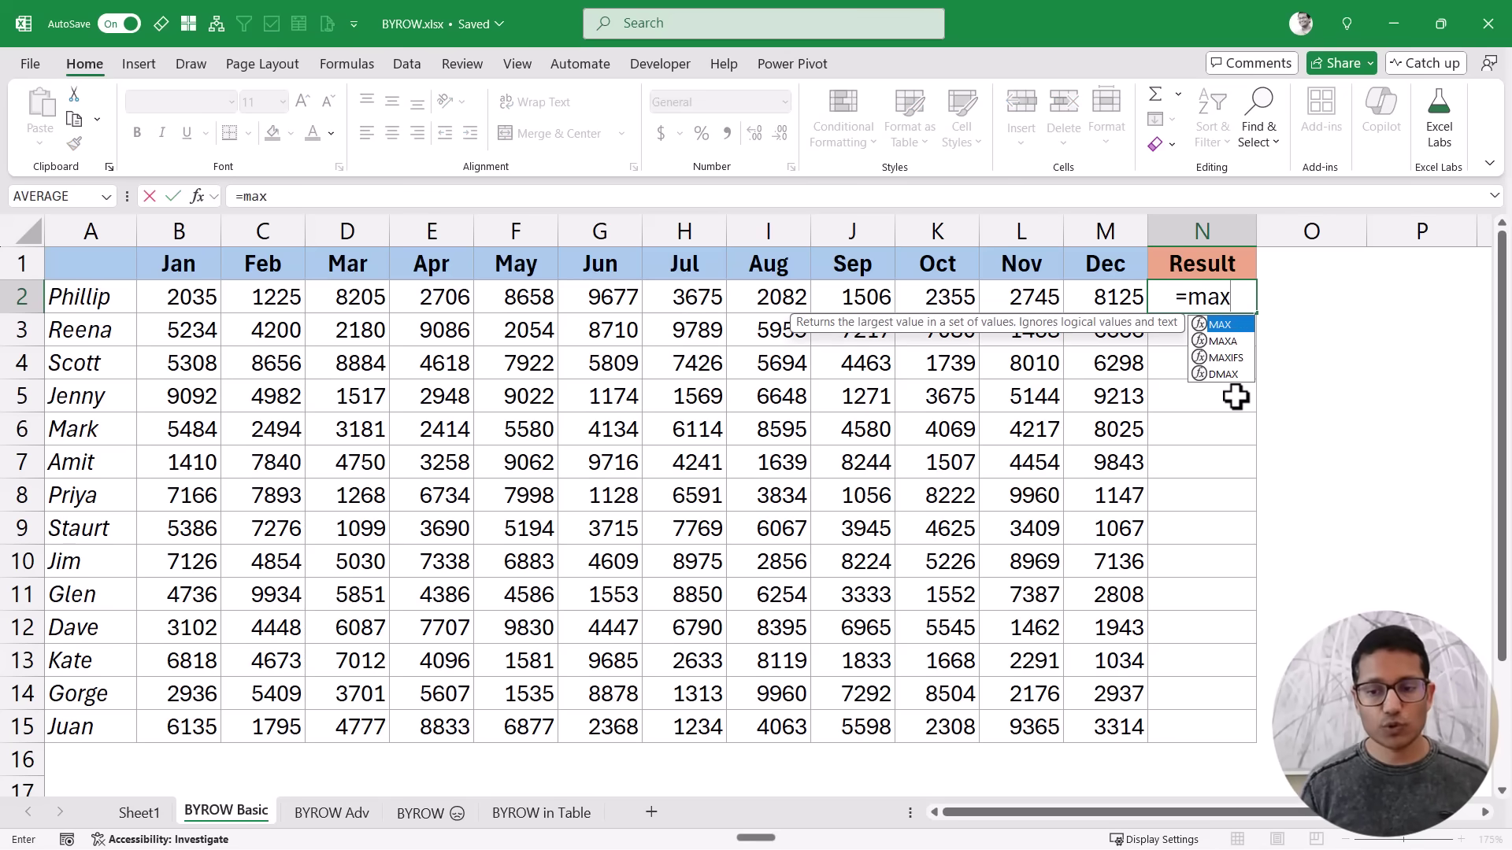
key(Tab)
drag(179, 297, 1100, 285)
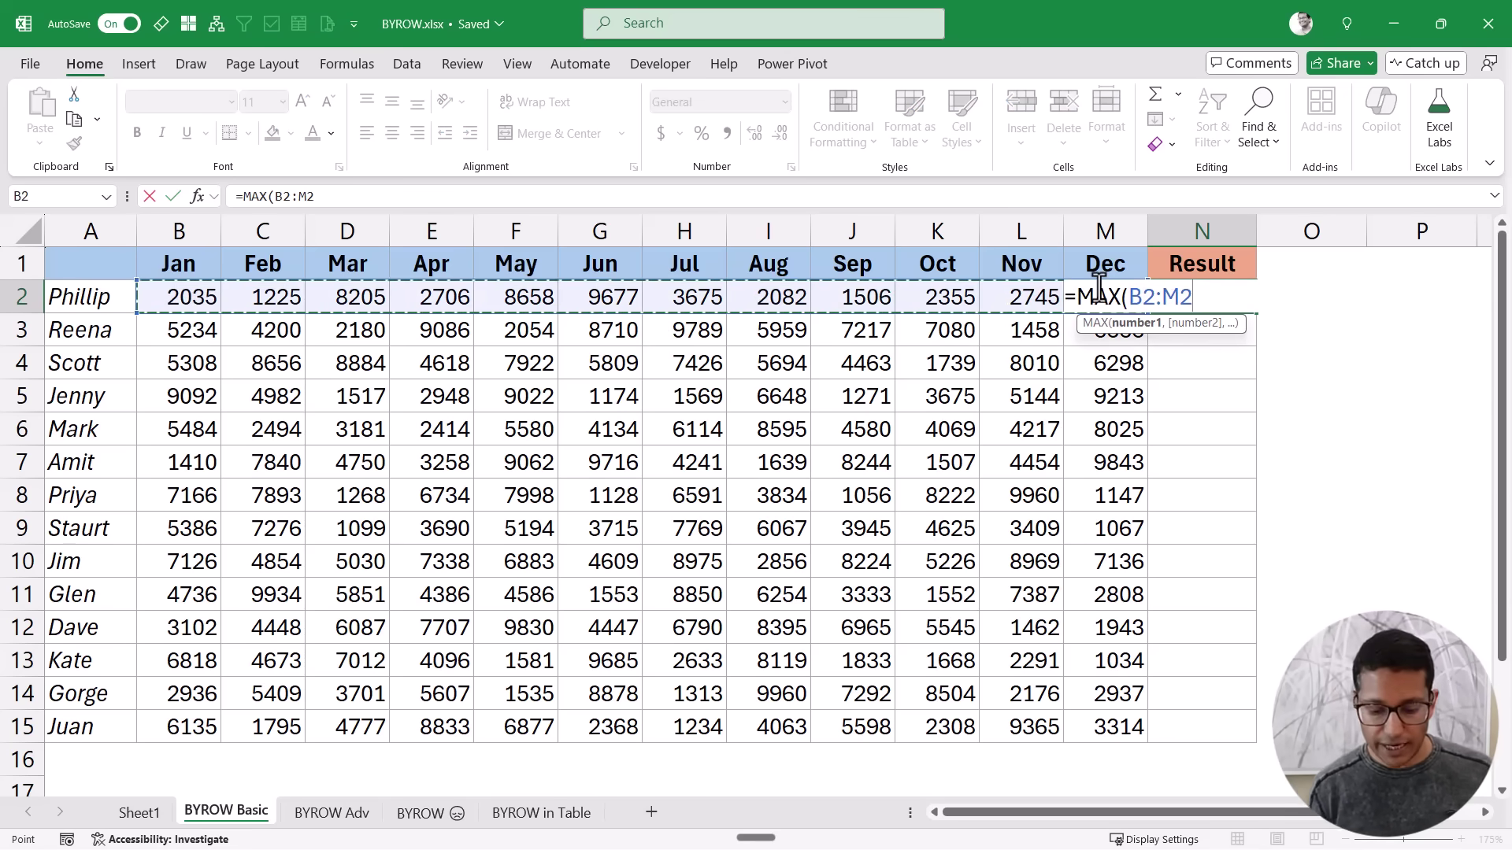
text())
key(Return)
key(Up)
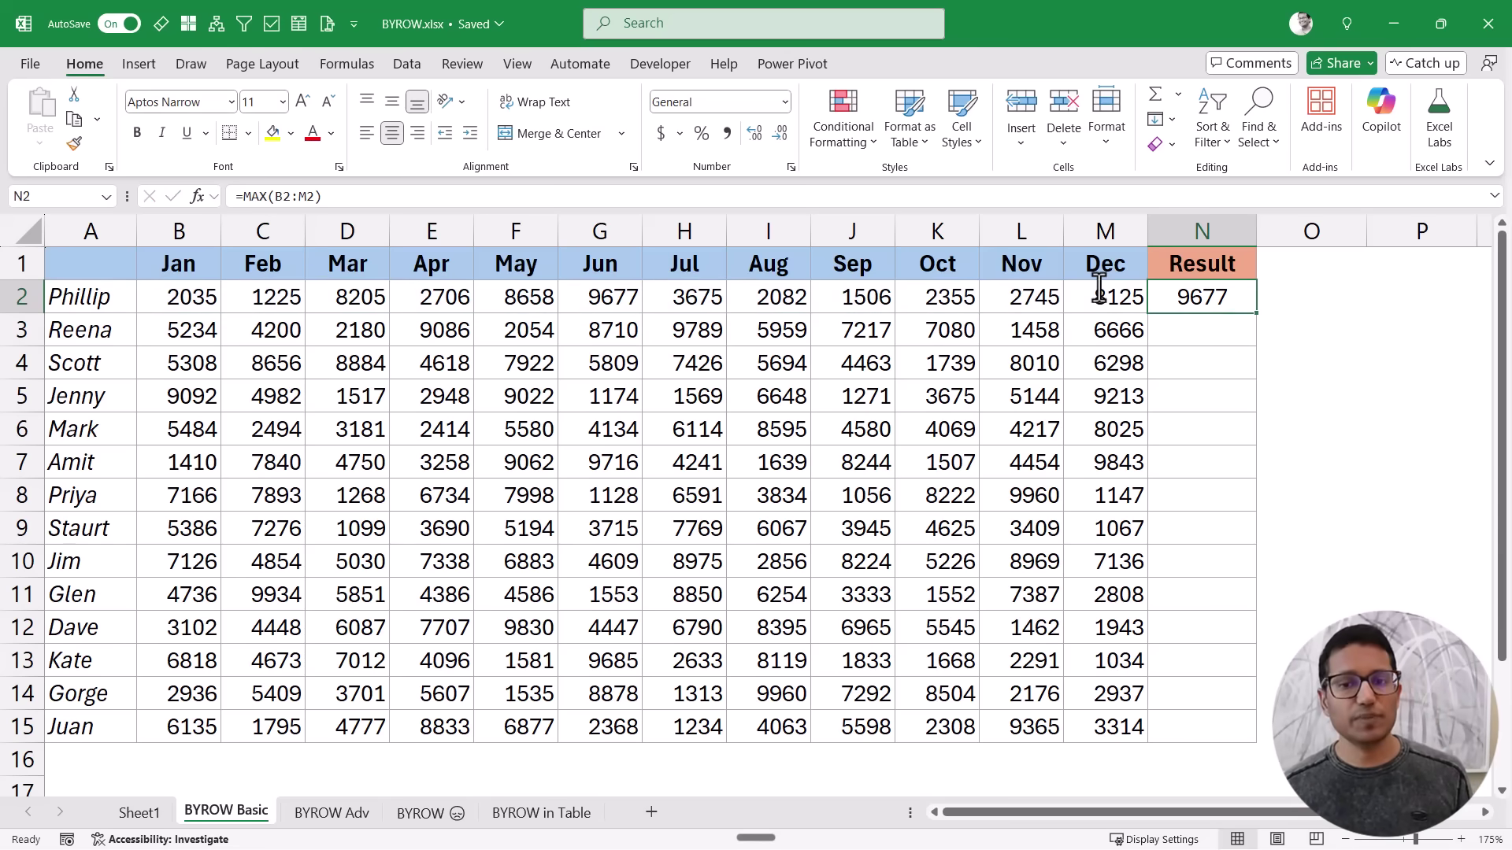
drag(1256, 314, 1225, 731)
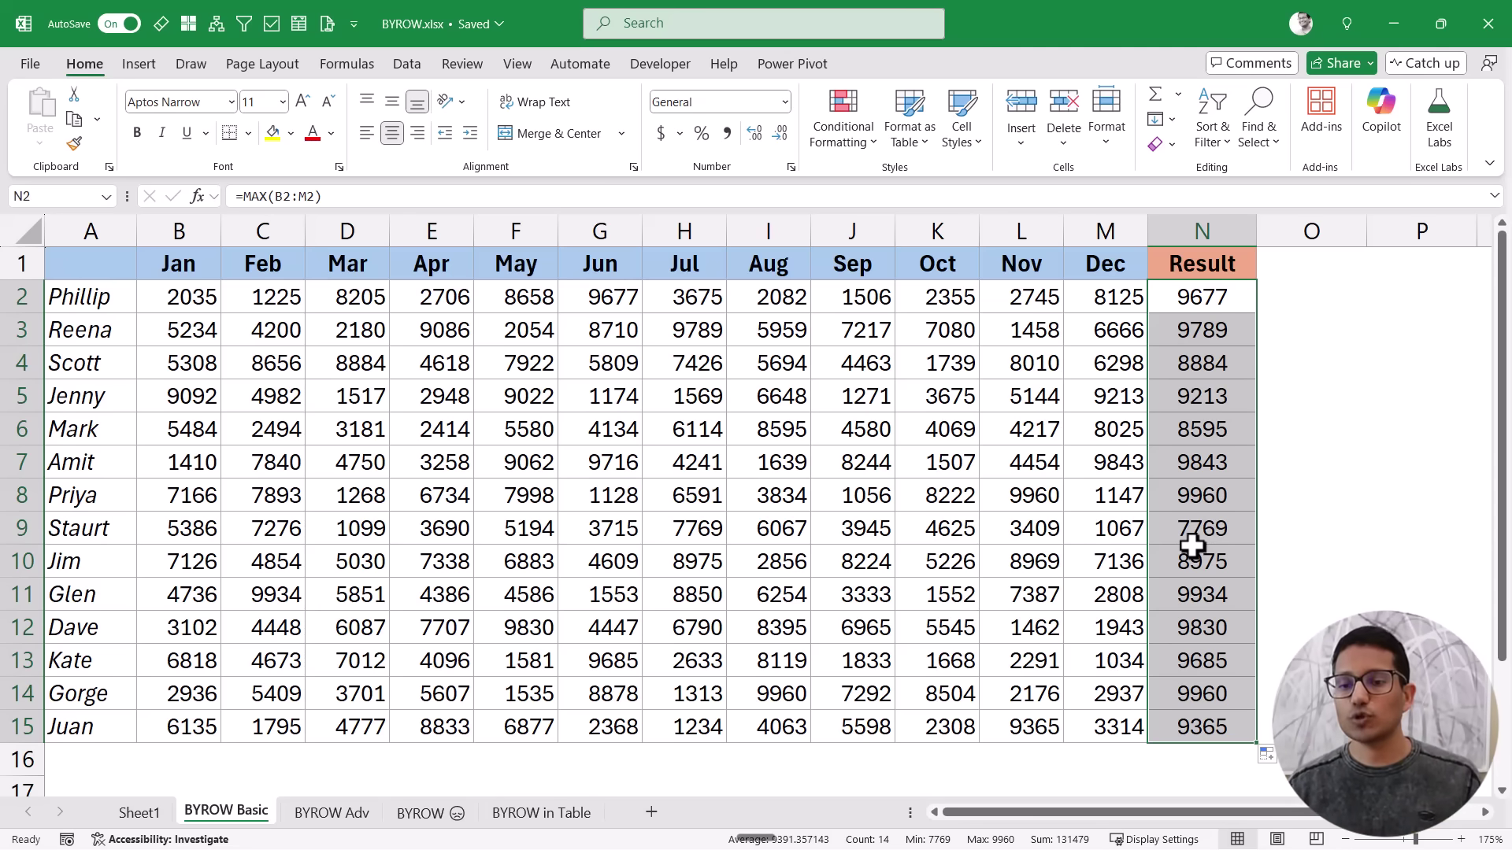
Clear the results in N2:N15 and start a BYROW formula in N2 with B2:M15 as the array
key(Delete)
text(=)
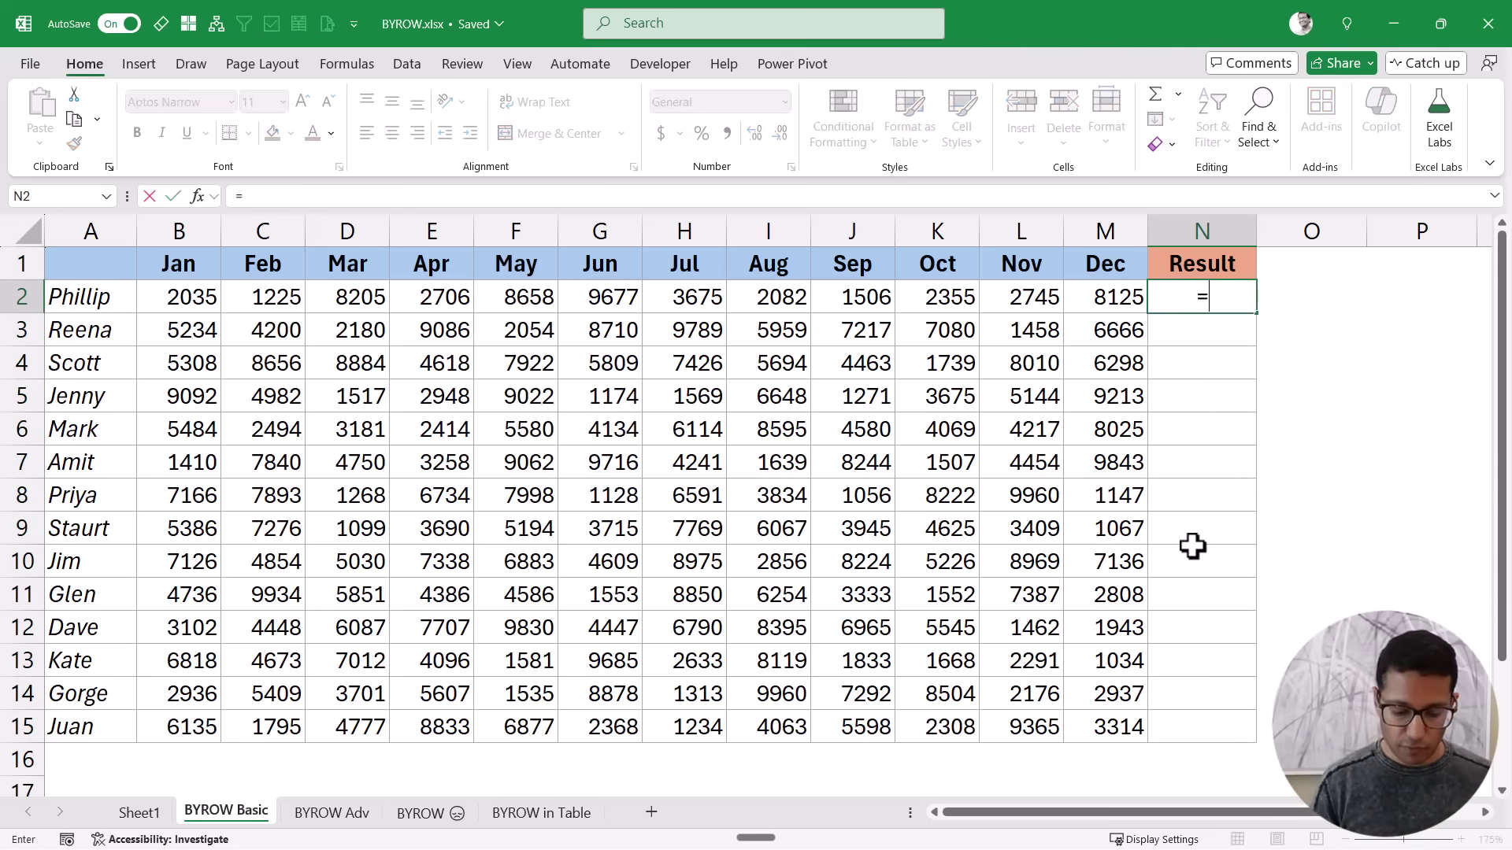
text(BYR)
key(BackSpace)
key(BackSpace)
text(BYROW()
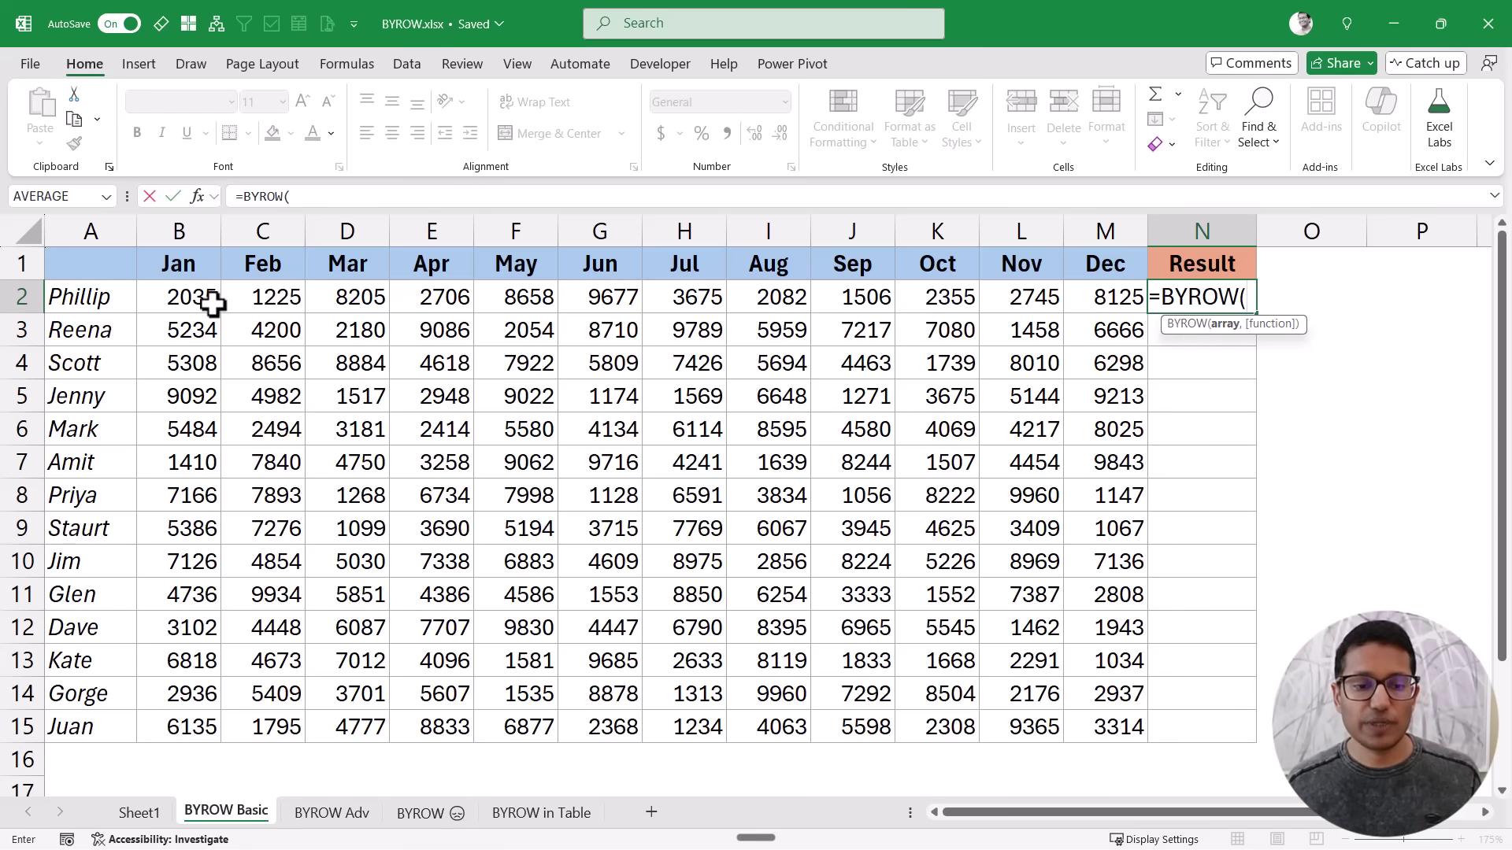
drag(207, 304, 1103, 713)
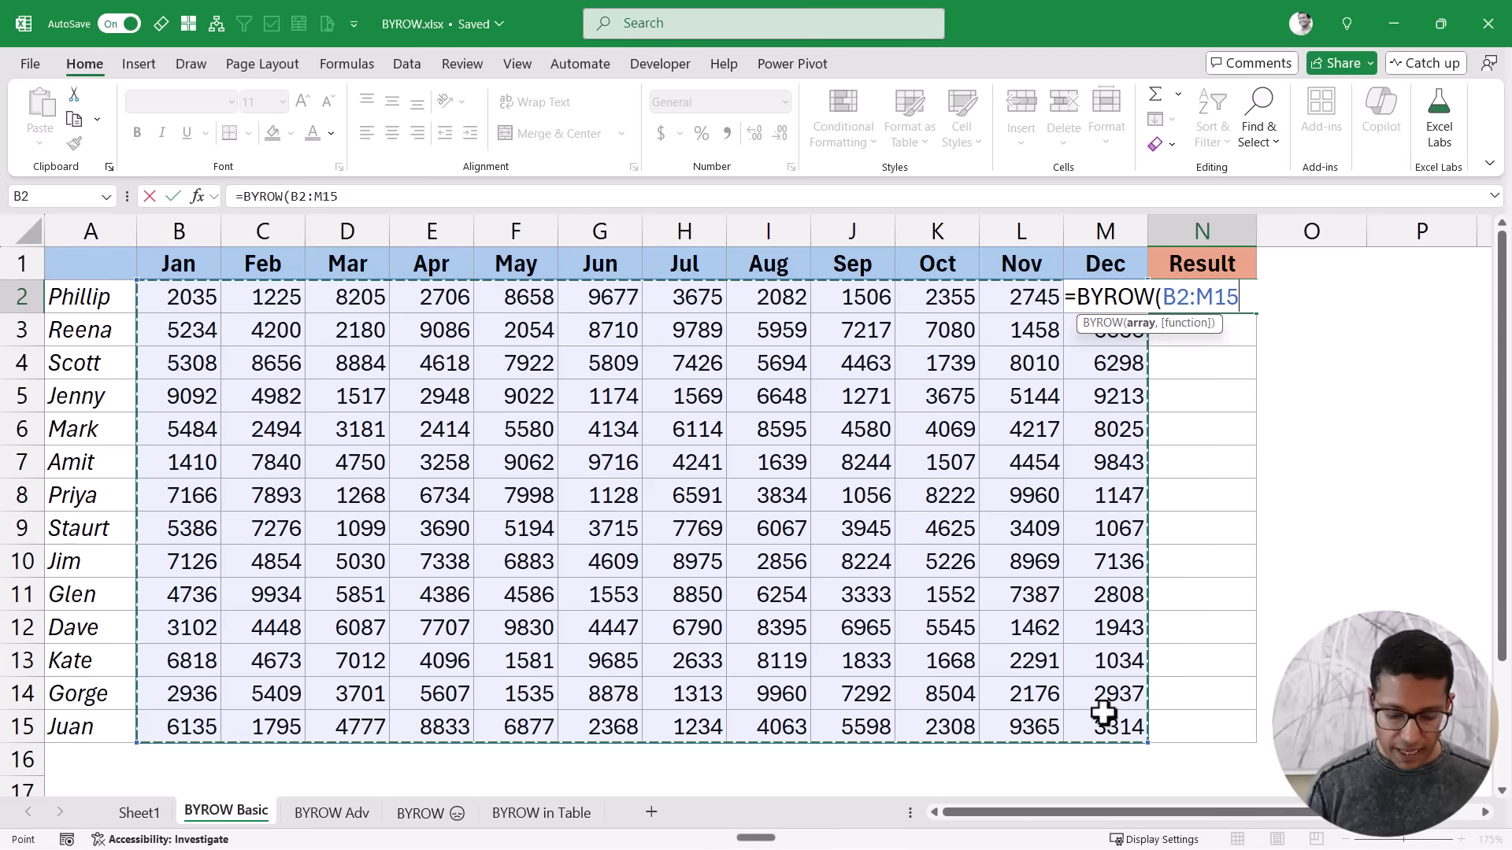
text(,)
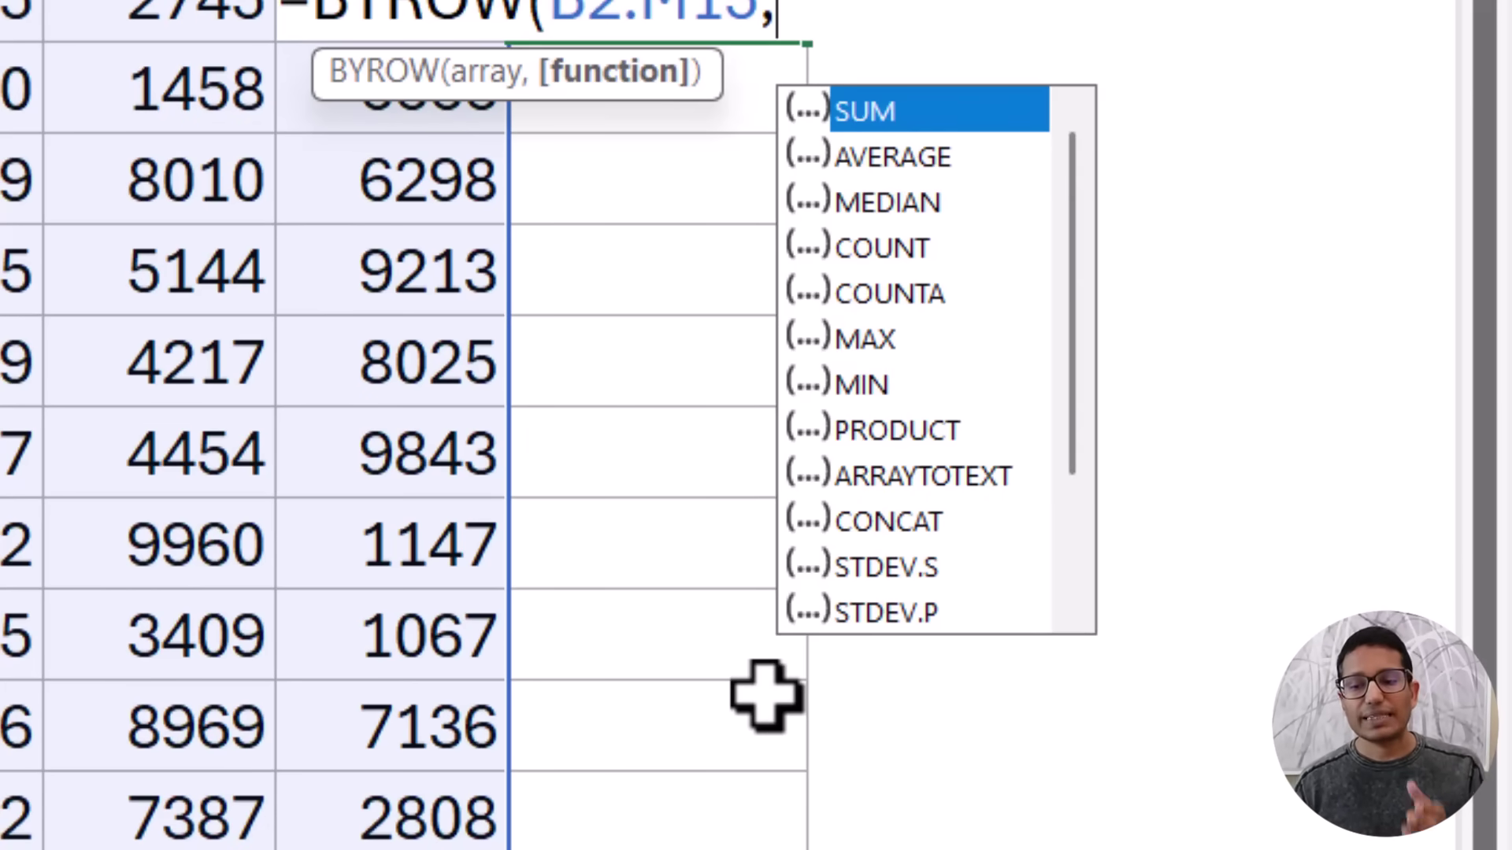
Look through the function choices and complete N2's formula with MAX as =BYROW(B2:M15,MAX)
drag(1072, 197, 1072, 331)
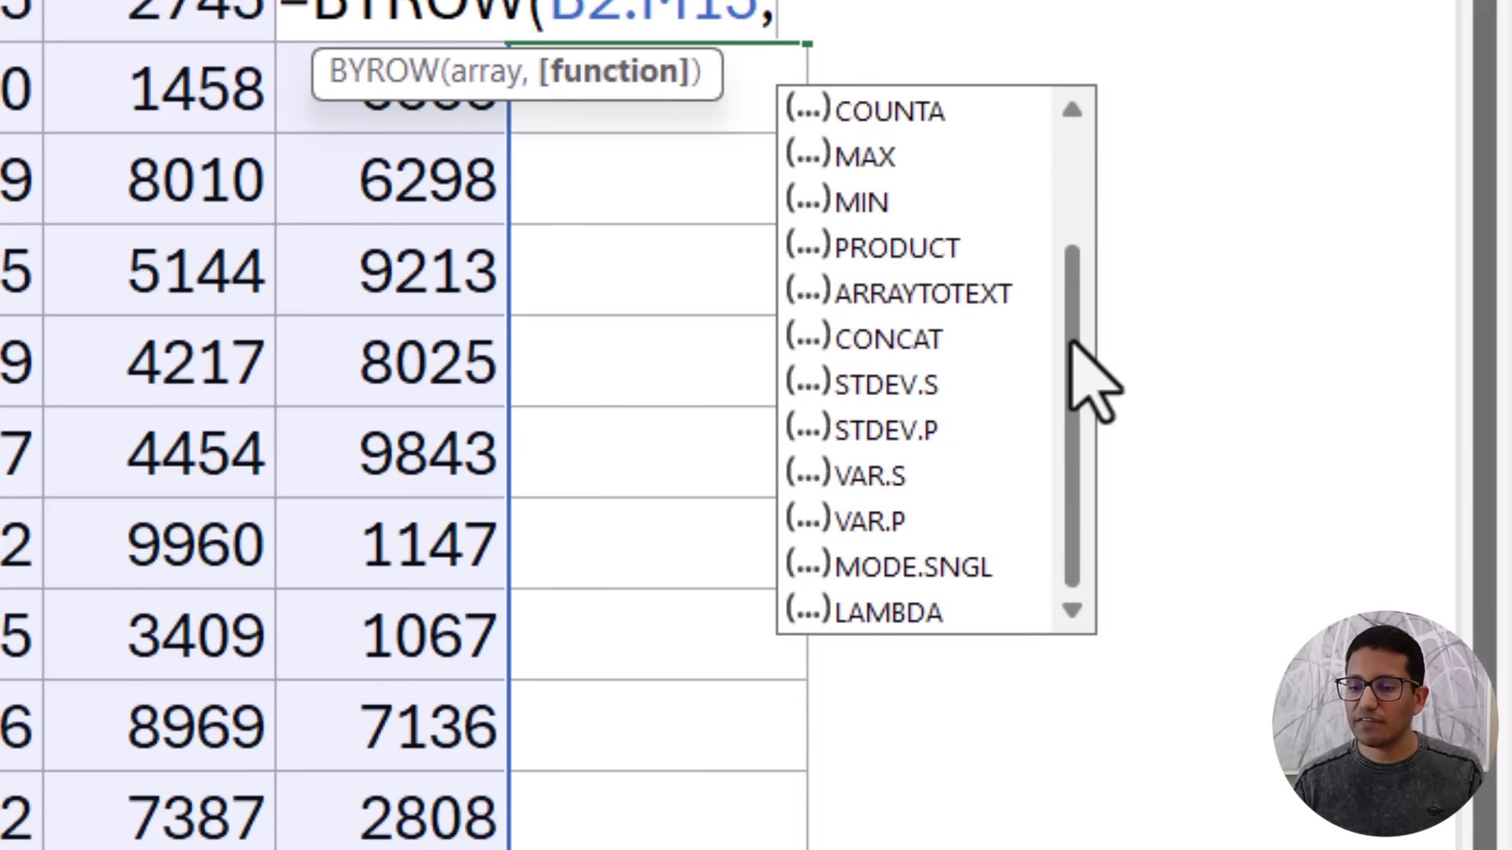
scroll(1071, 268, up, 2)
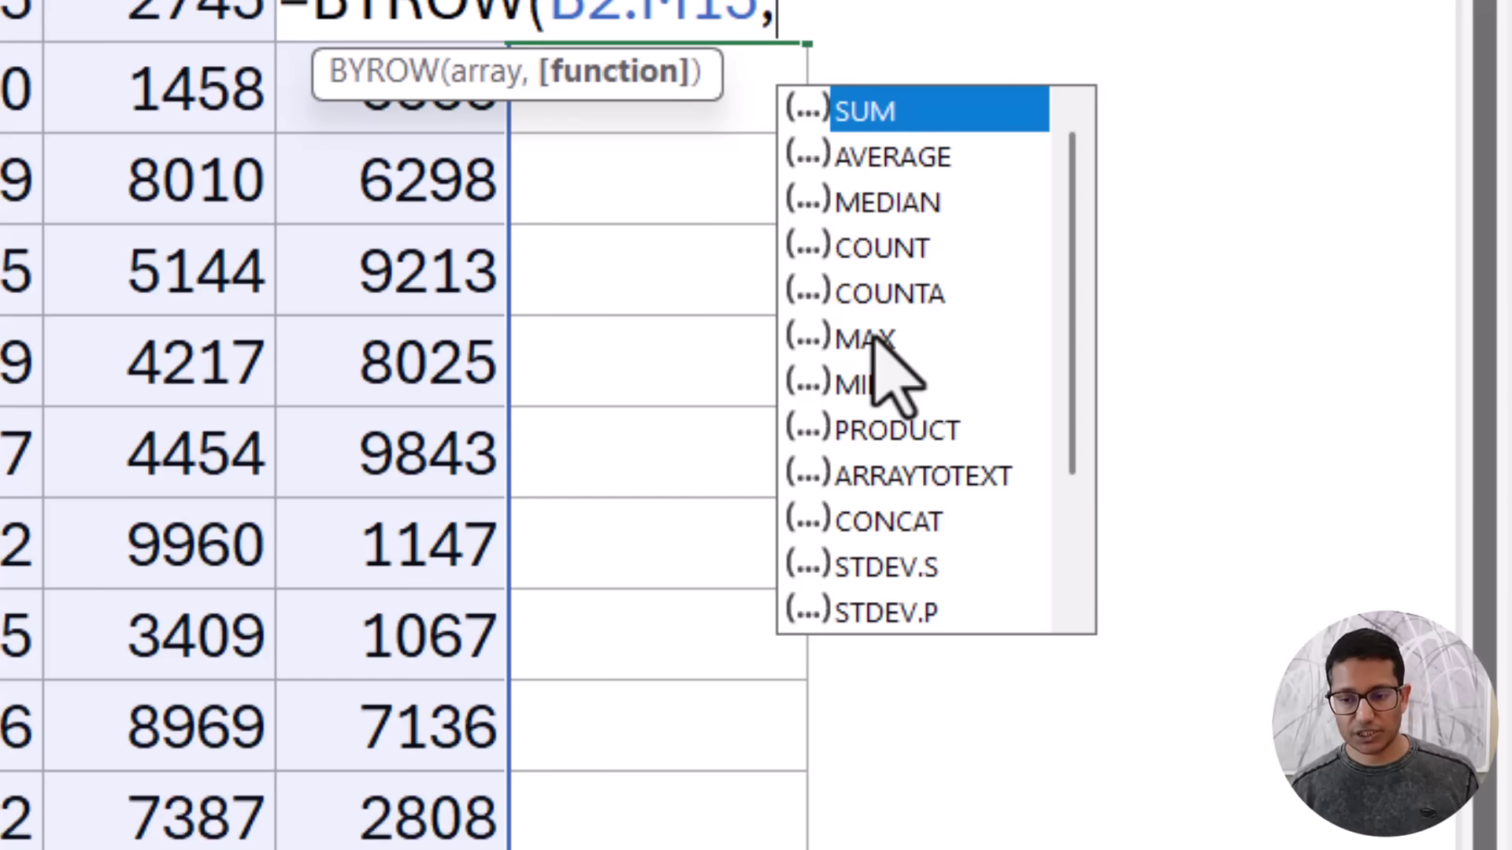
scroll(1074, 236, down, 2)
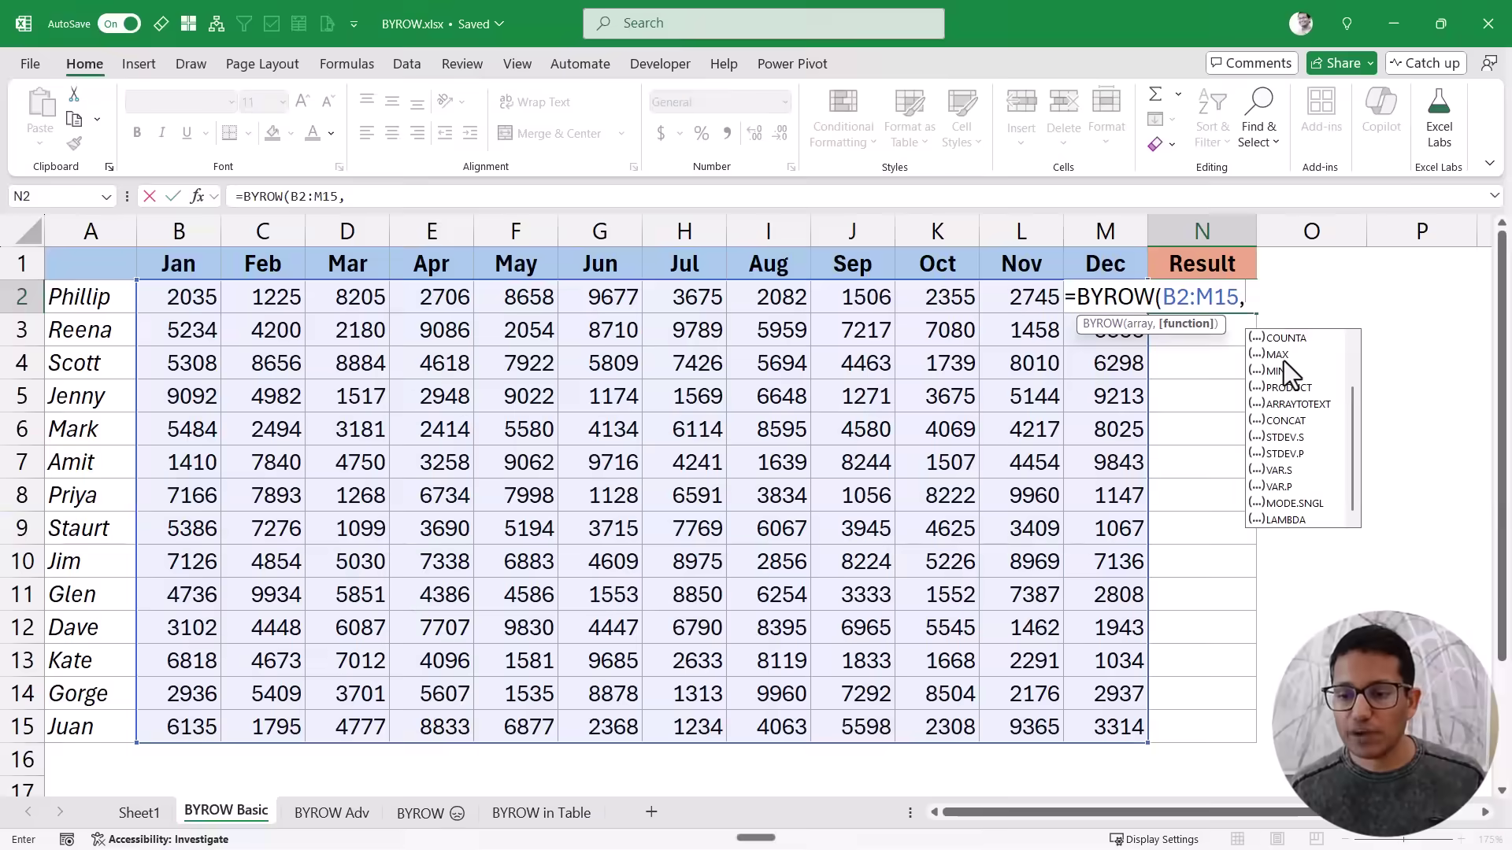
double_click(1282, 356)
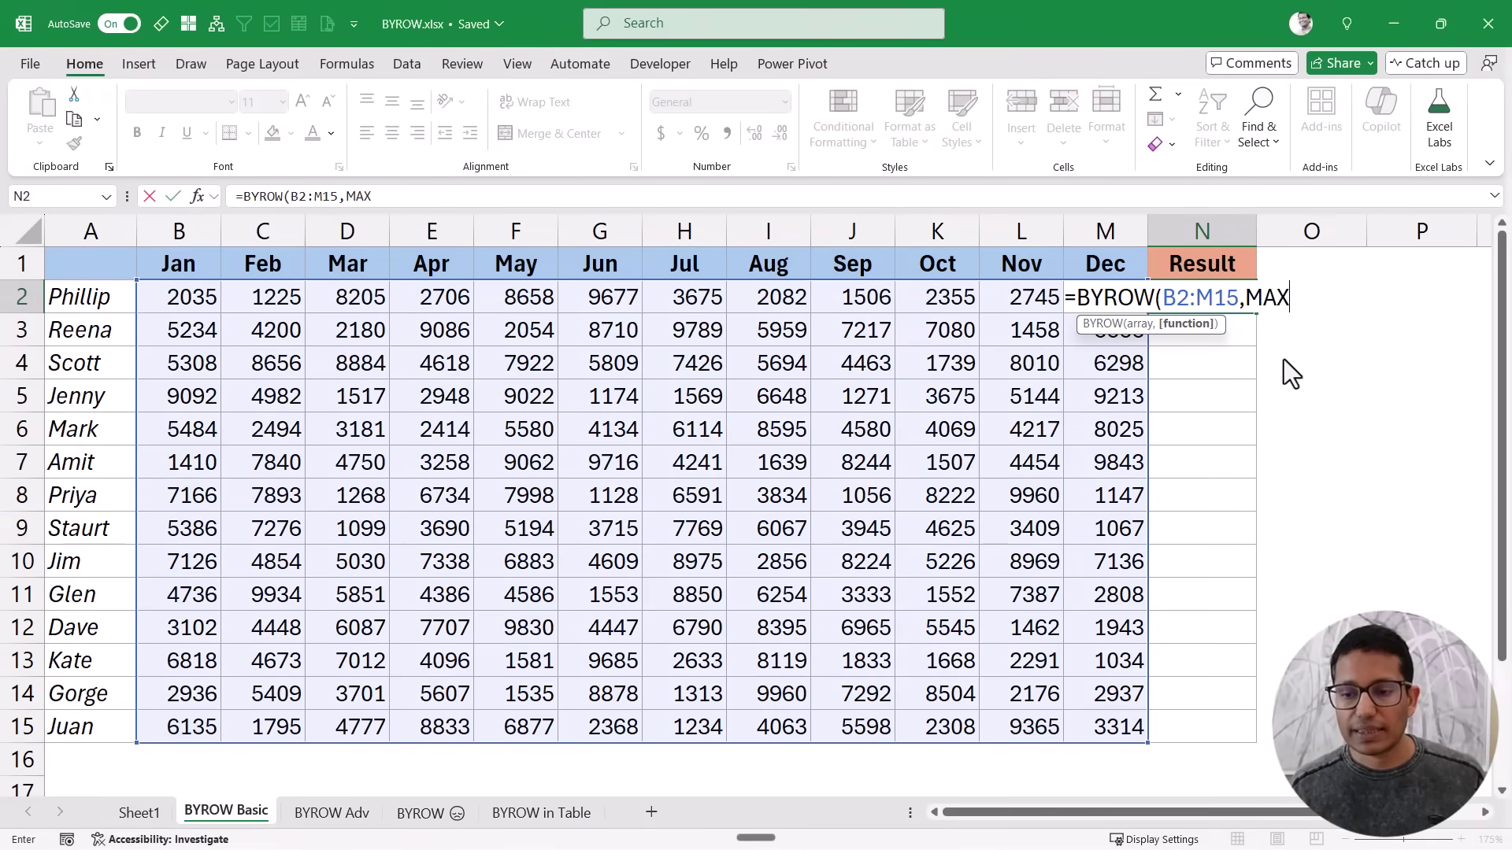
text())
key(Return)
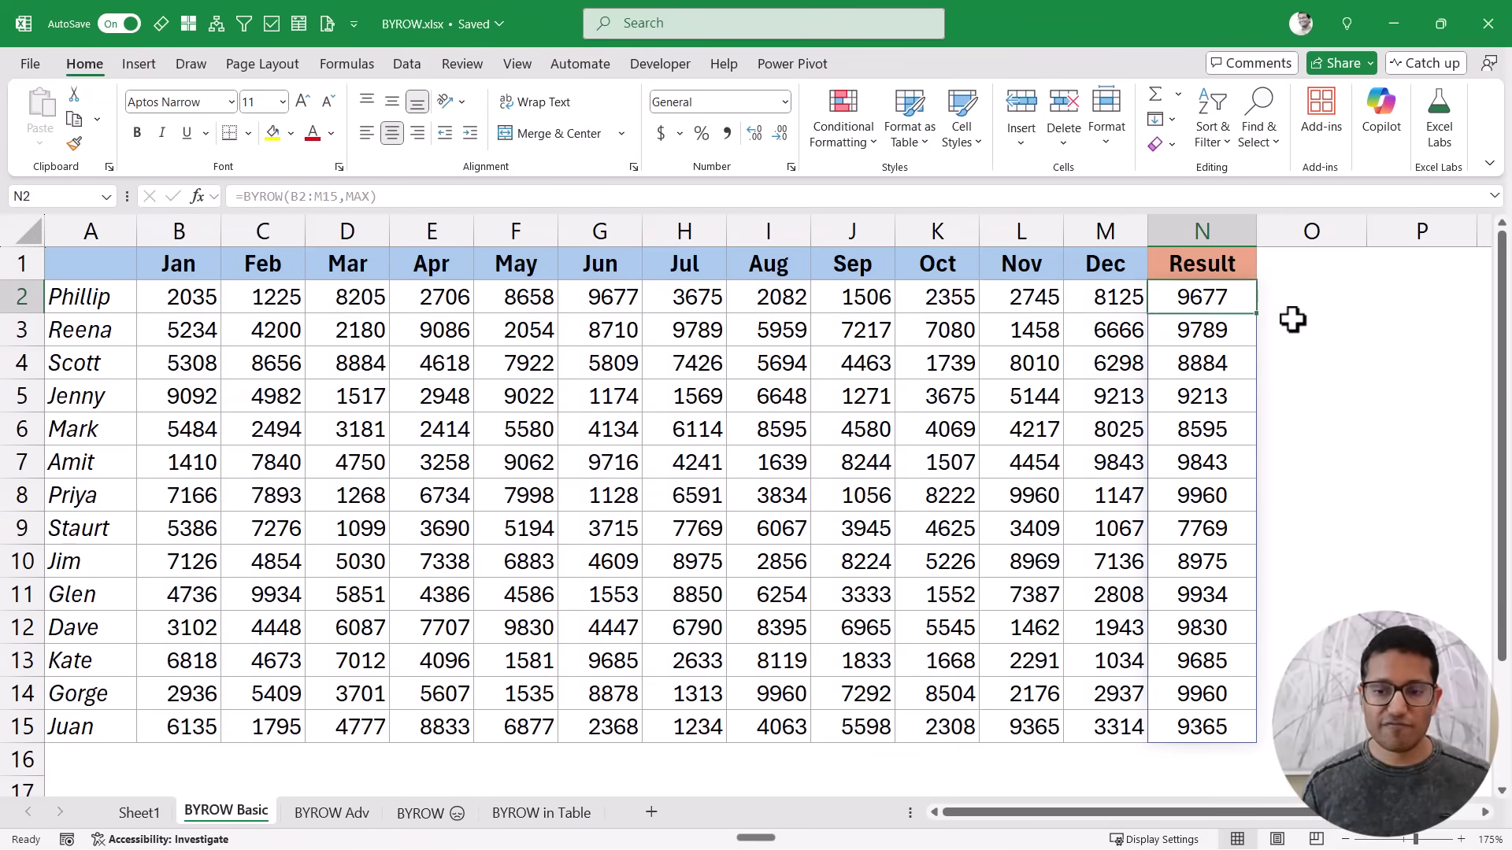
key(Up)
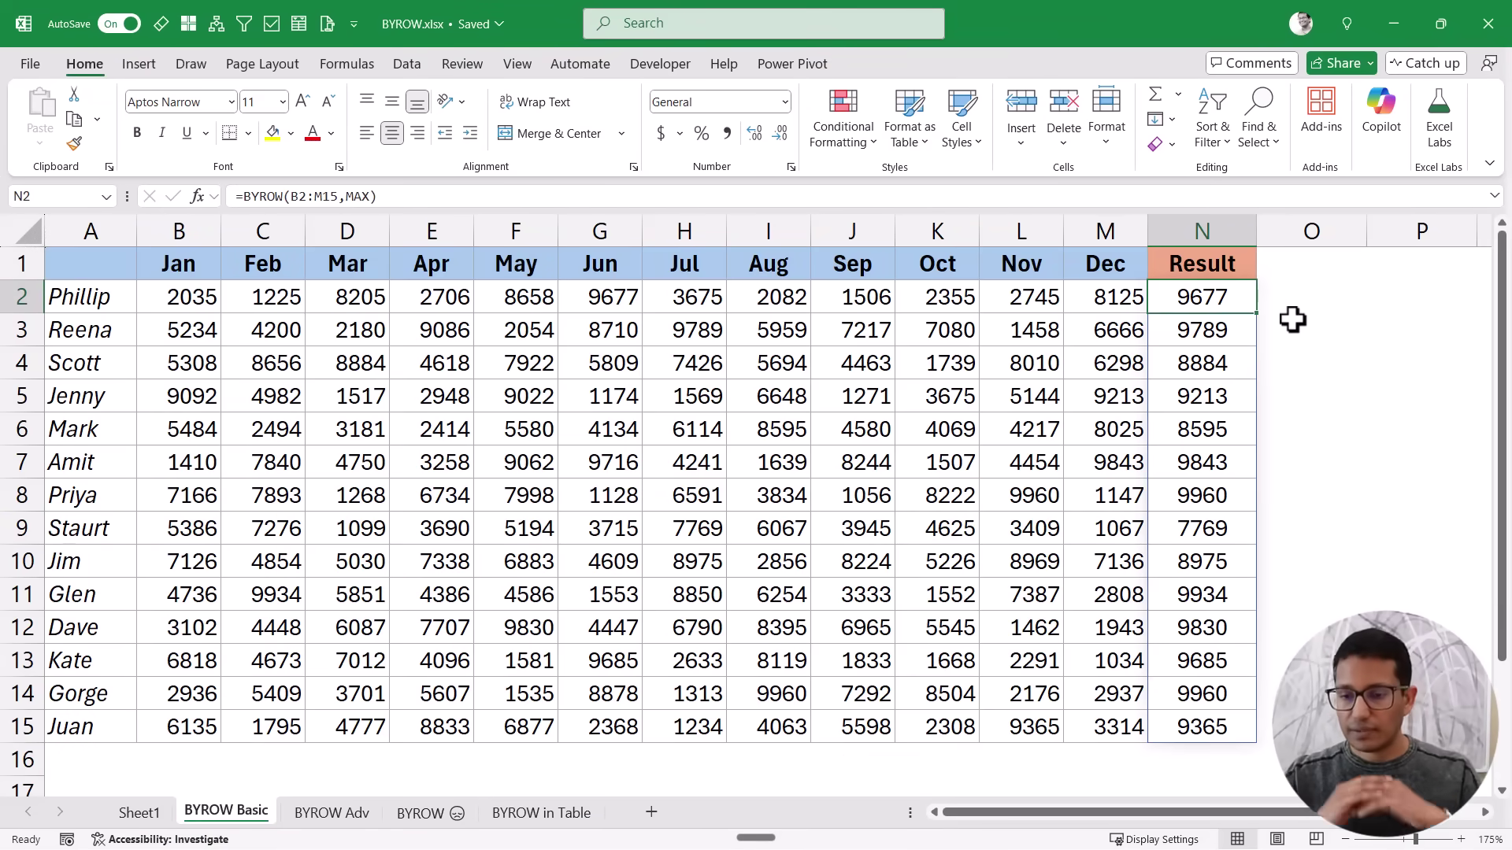
Remove MAX from N2's BYROW formula to look through the function choices down to LAMBDA, and discard the edit
double_click(1185, 296)
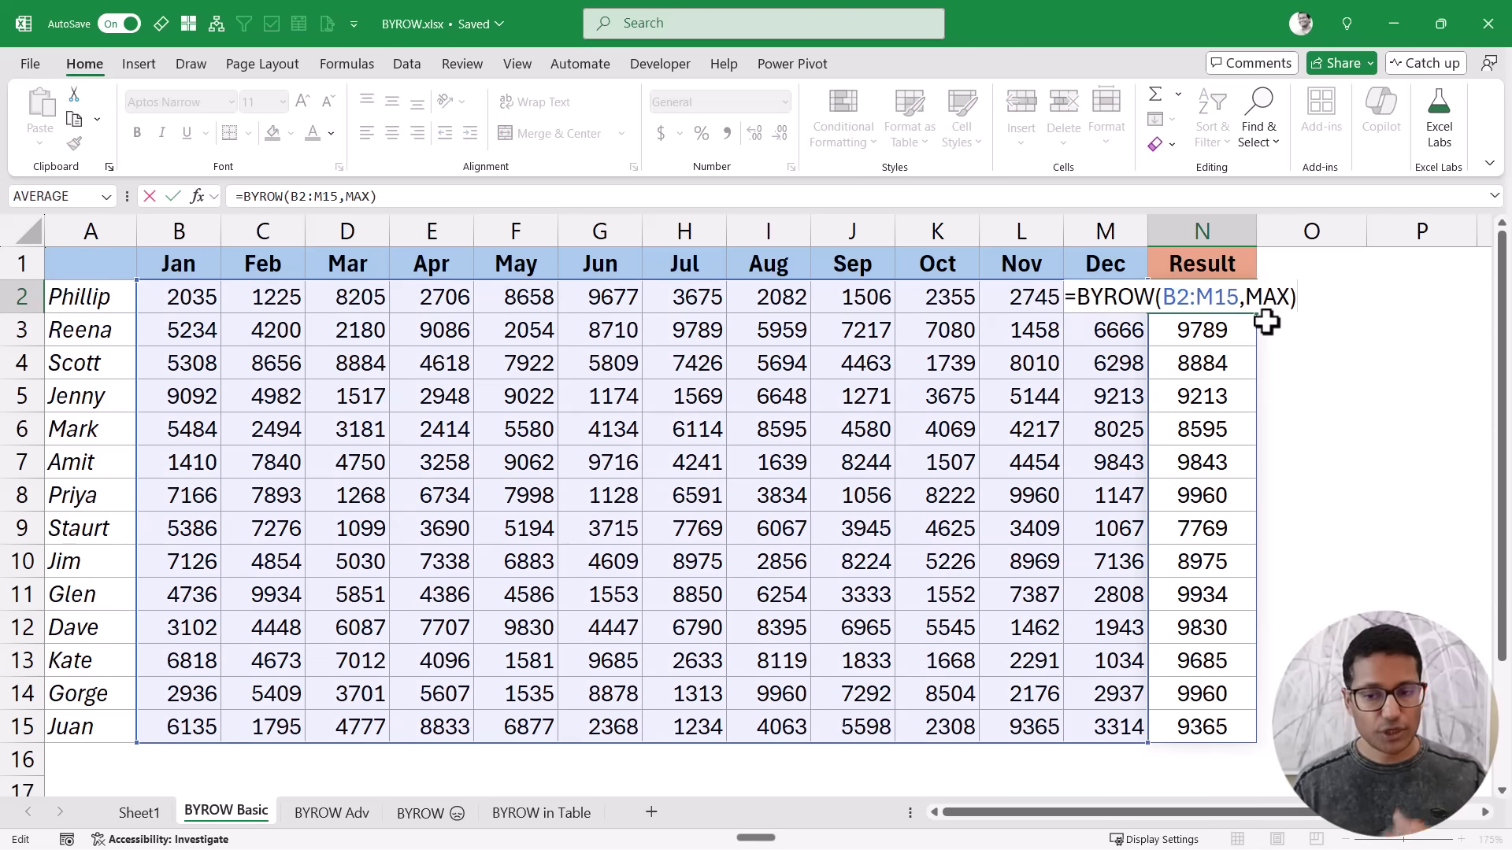
drag(1288, 302, 1248, 303)
key(BackSpace)
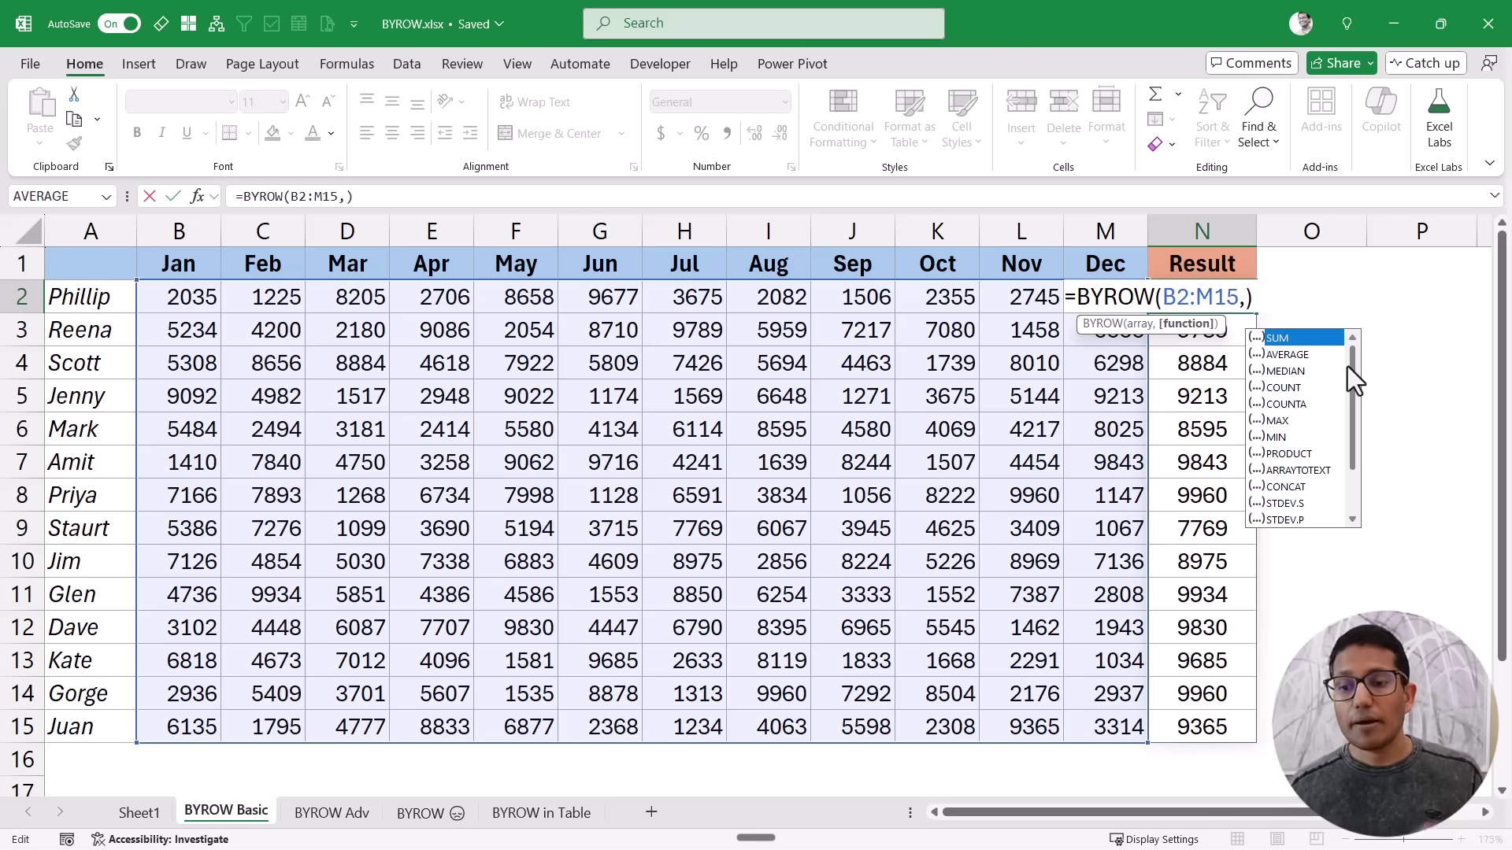
drag(1352, 370, 1351, 436)
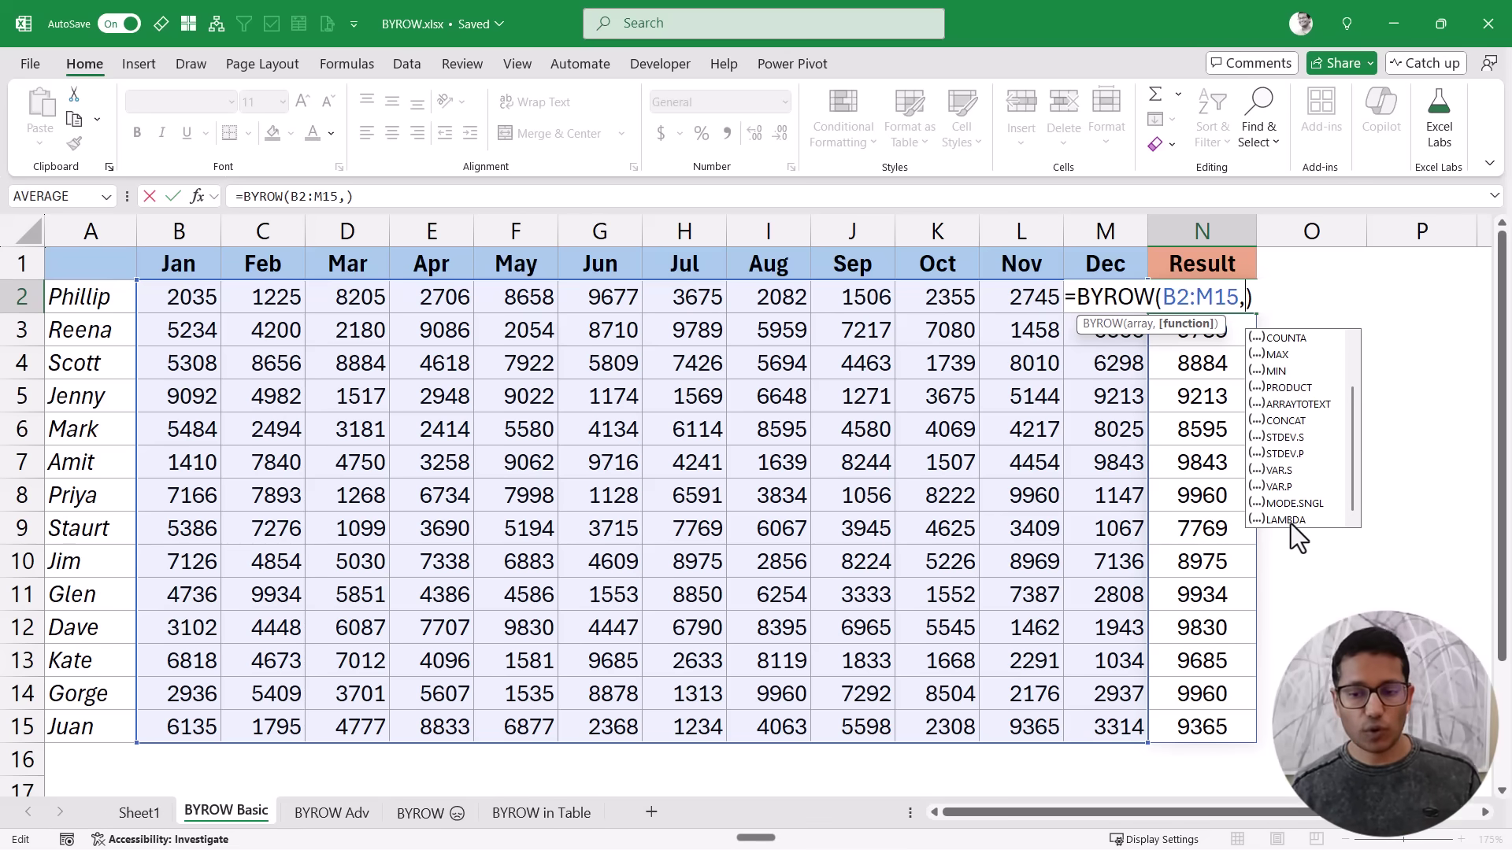
key(Escape)
key(Escape)
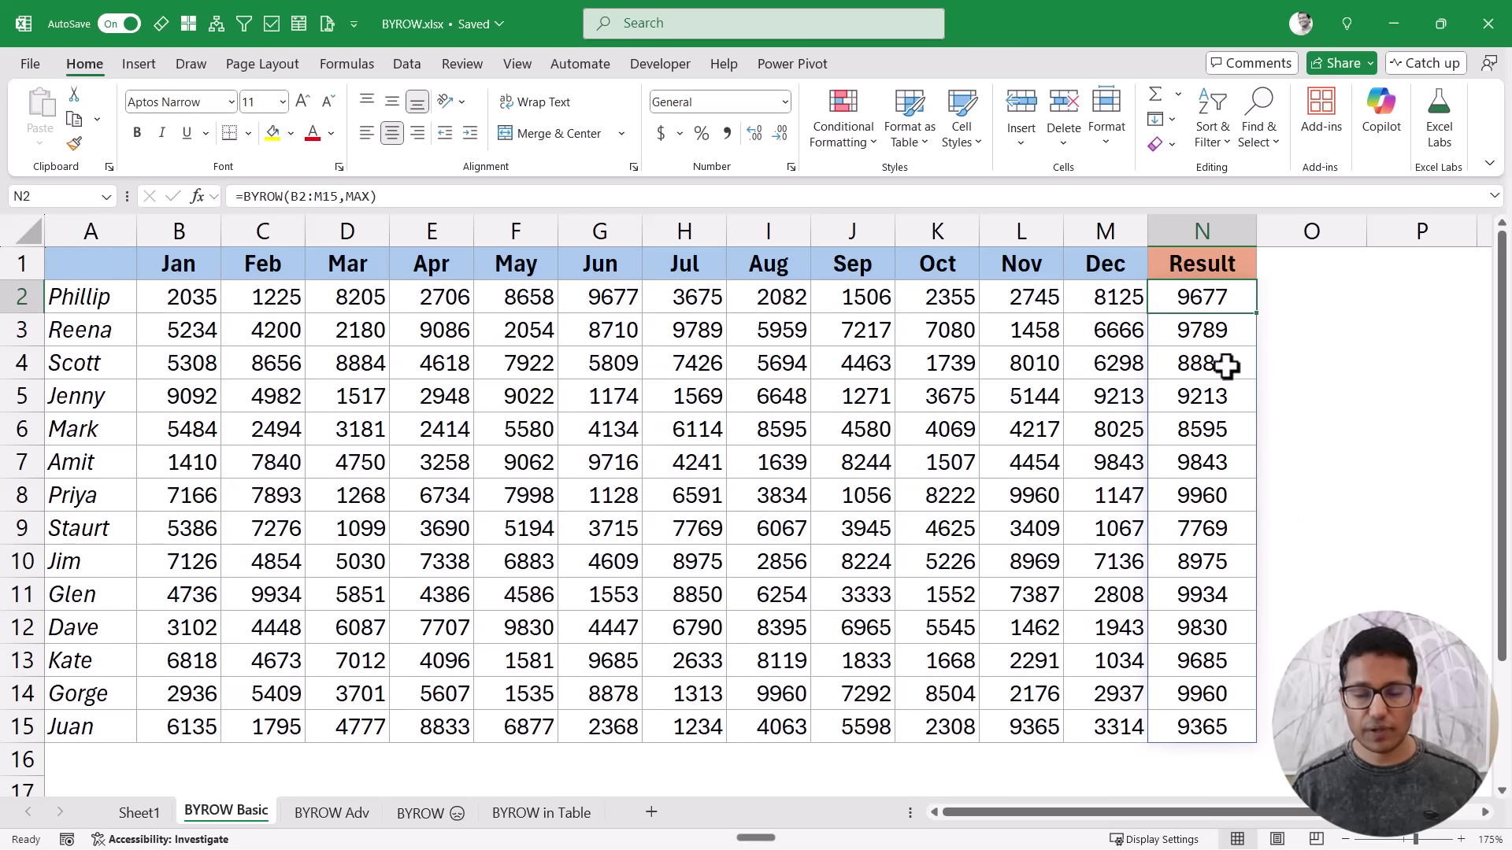
drag(346, 196, 370, 196)
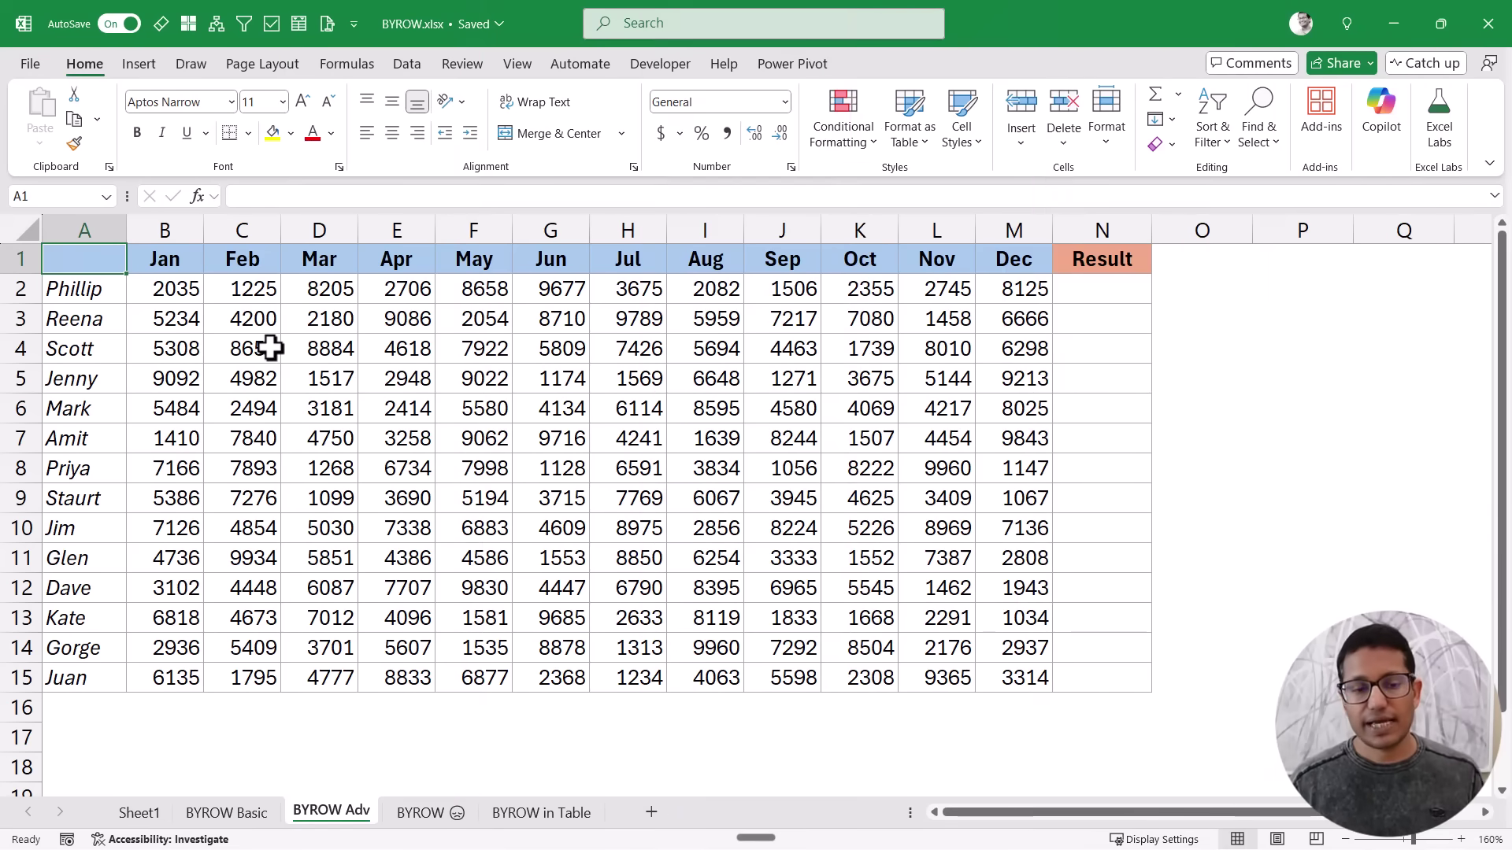
On the BYROW Adv sheet, enter =MAX(B2:M2) in N2 for the first person's highest monthly value
click(1074, 293)
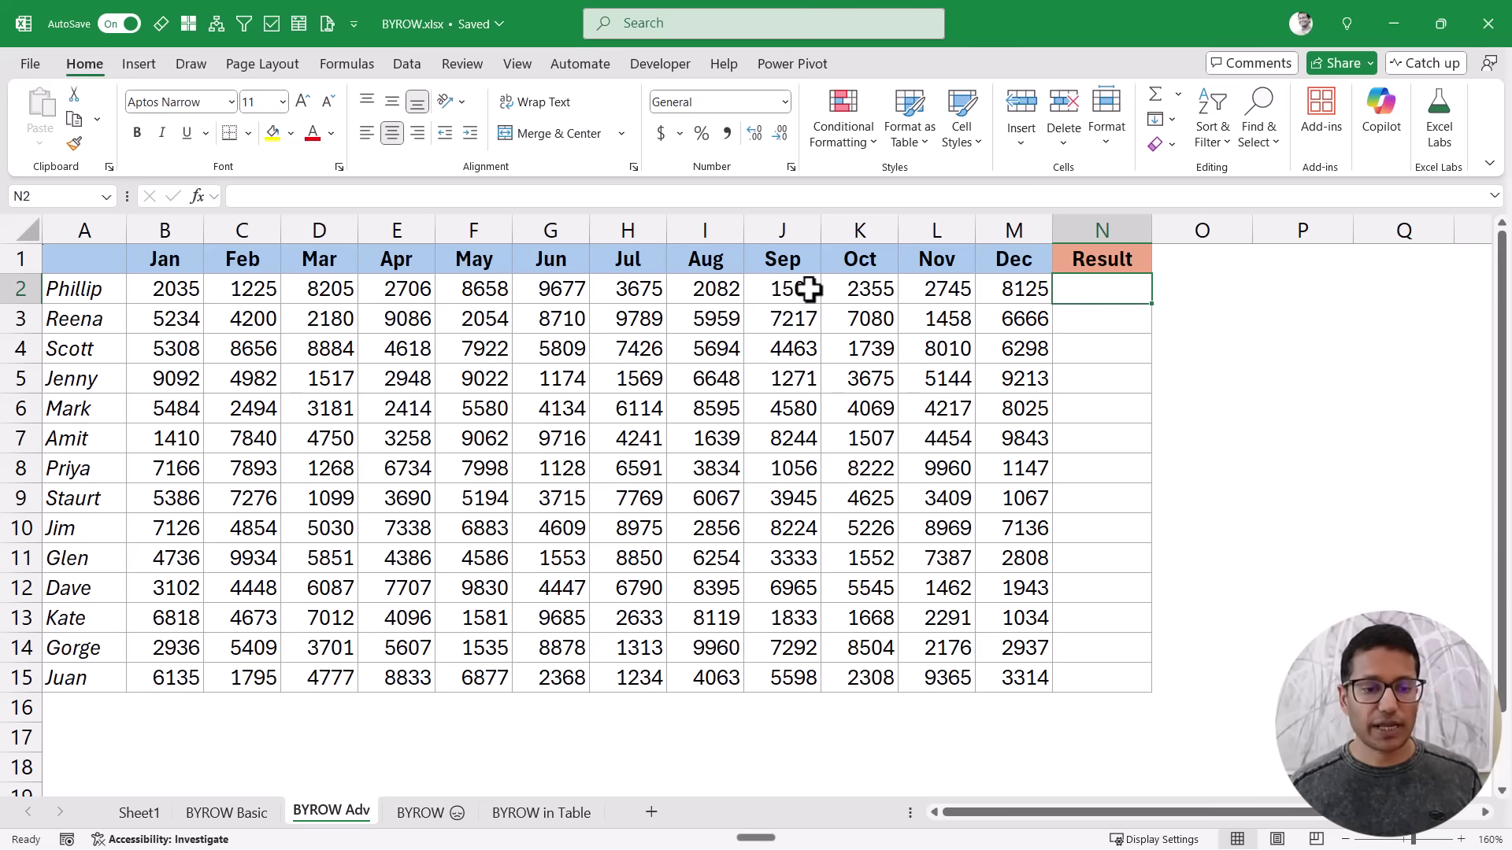
click(189, 290)
drag(189, 291, 1000, 296)
drag(168, 259, 991, 262)
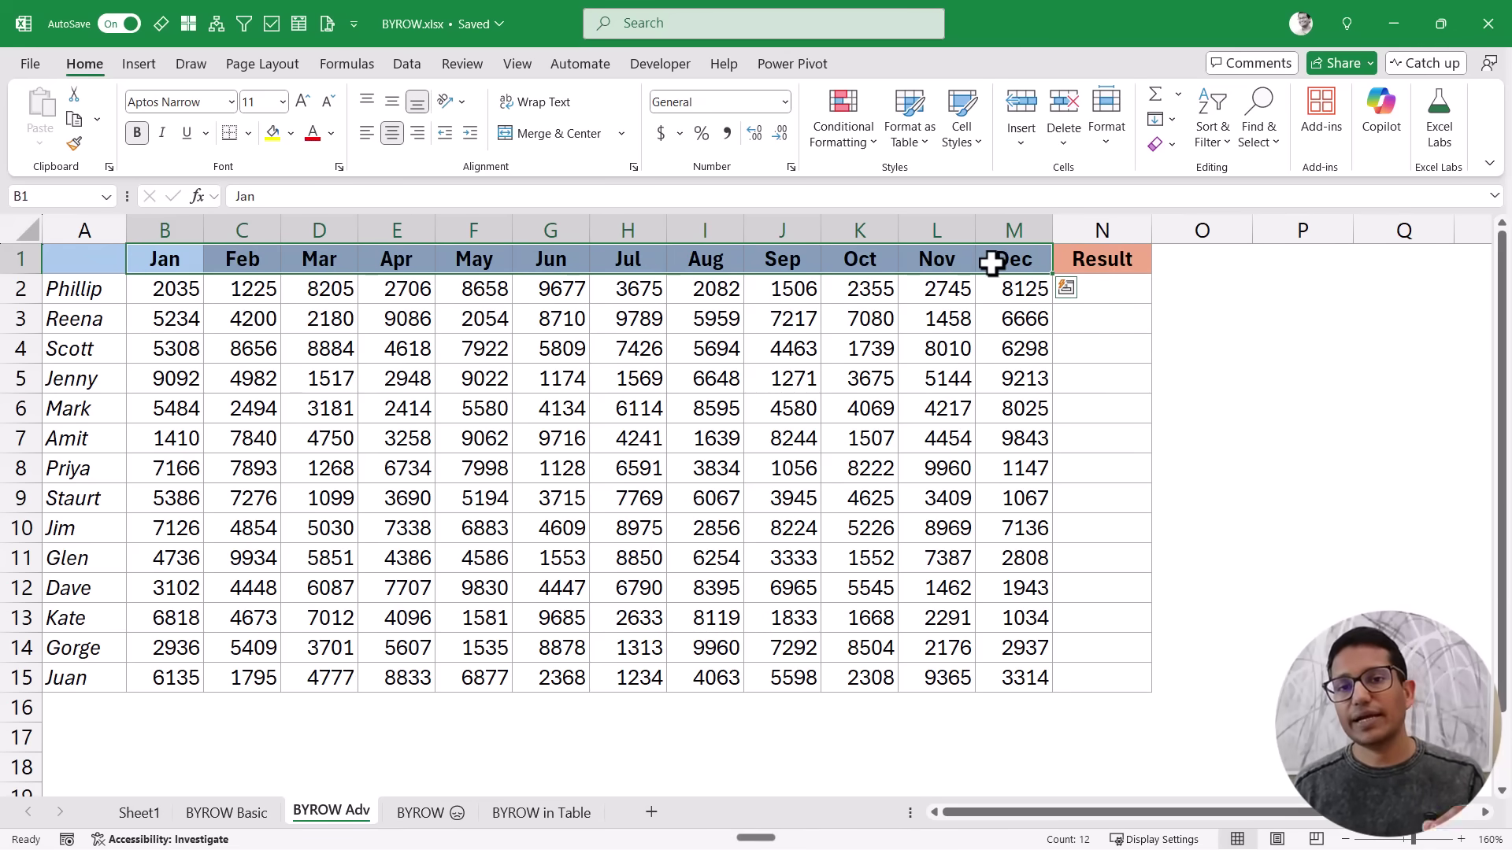
click(1110, 287)
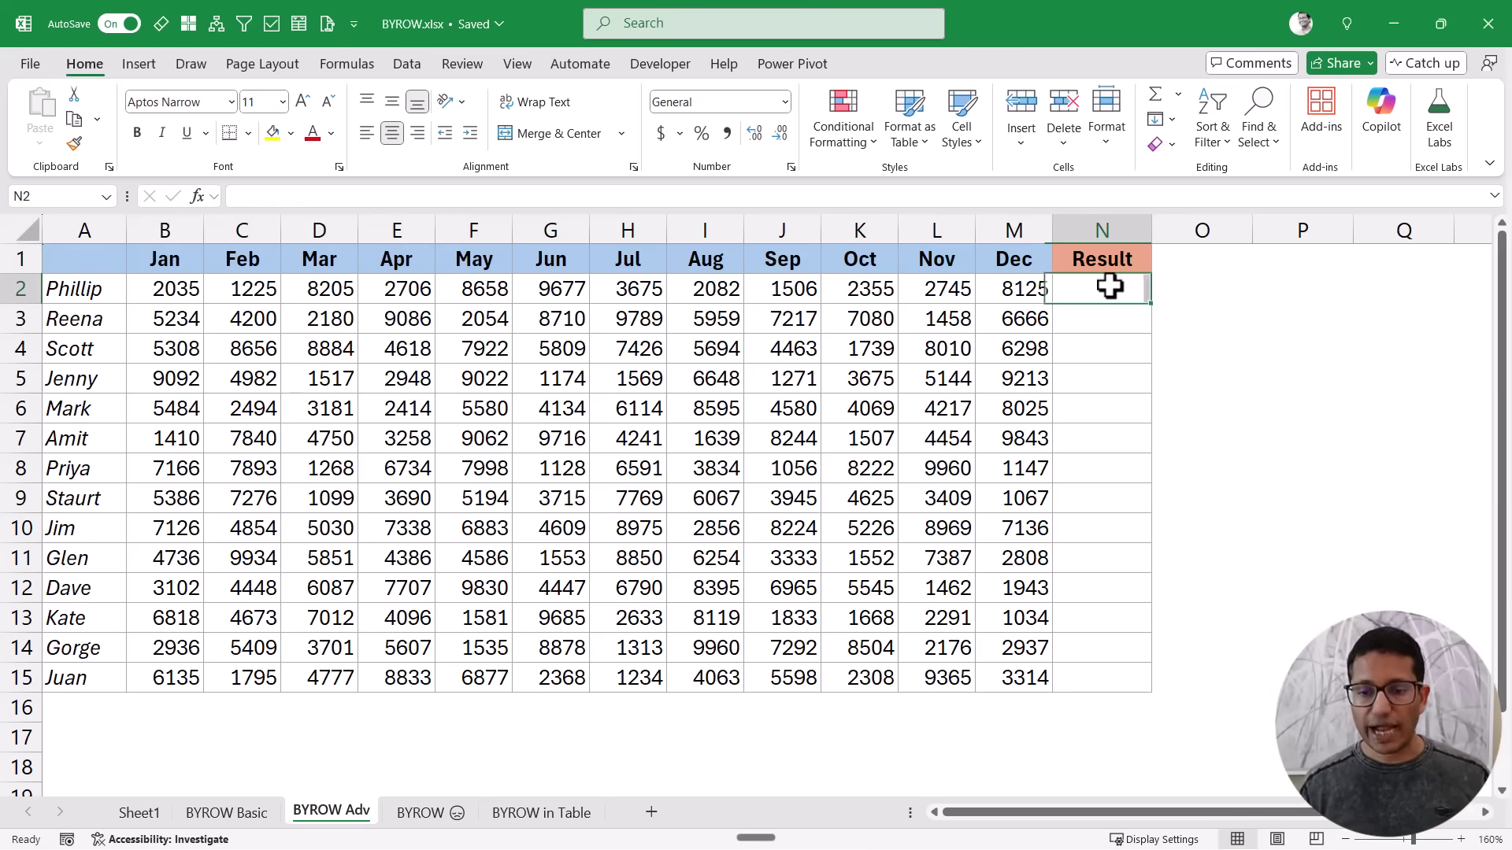
text(=max)
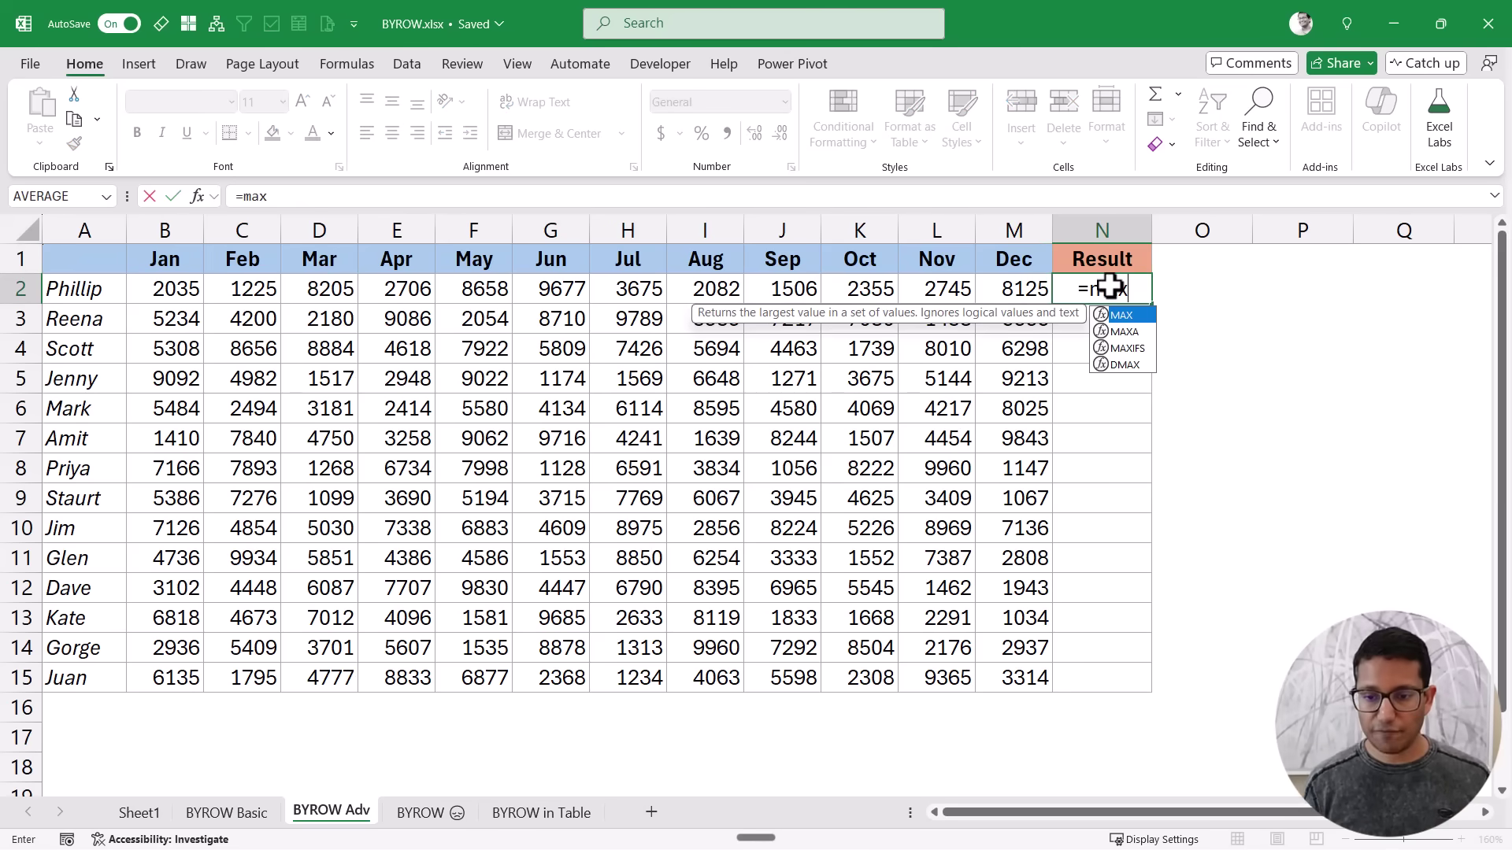
key(Tab)
drag(210, 290, 1002, 289)
text())
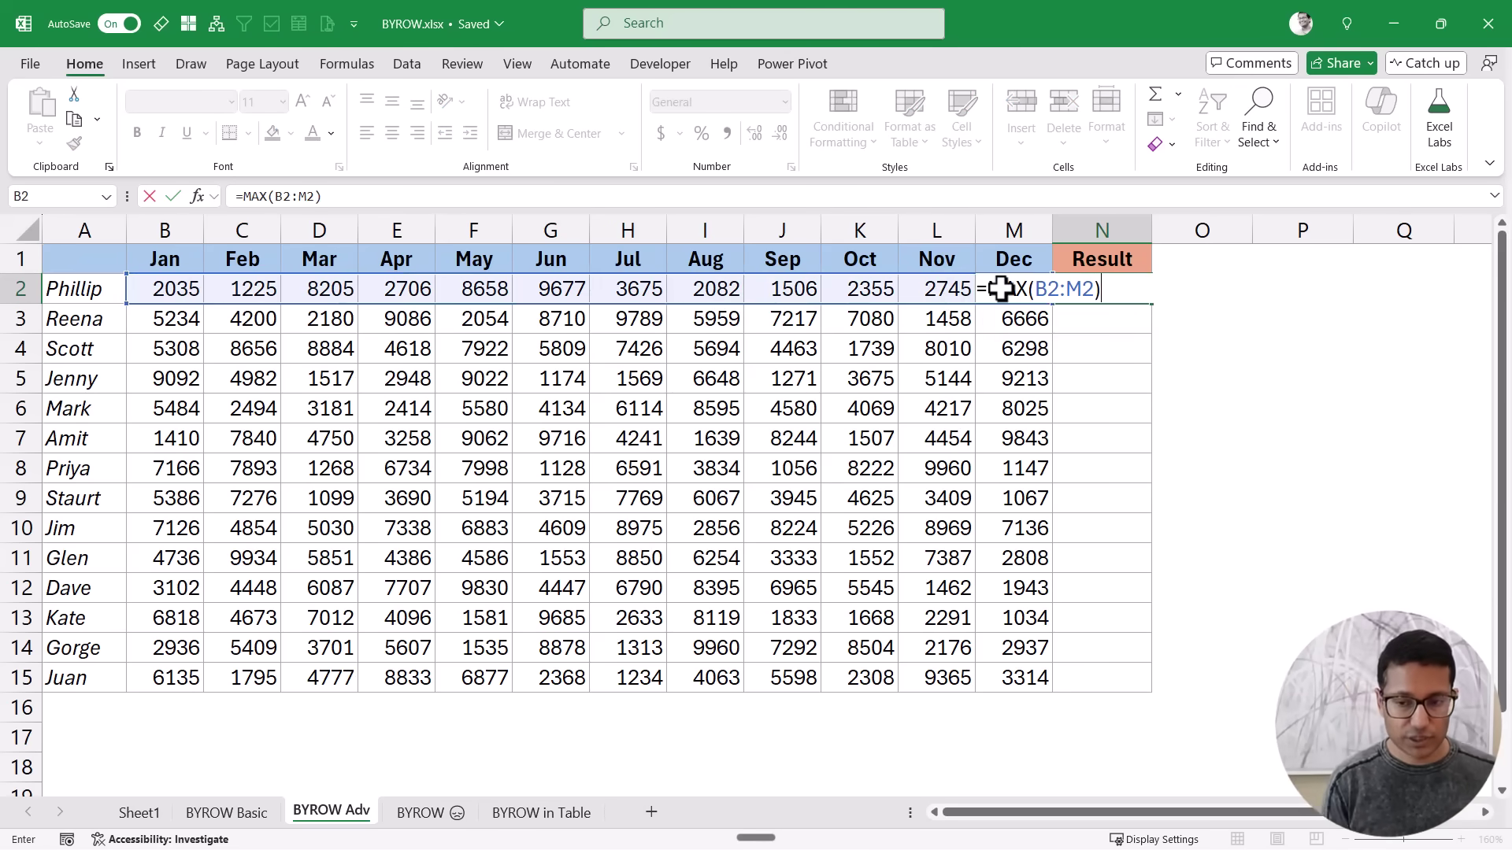
key(Return)
key(Up)
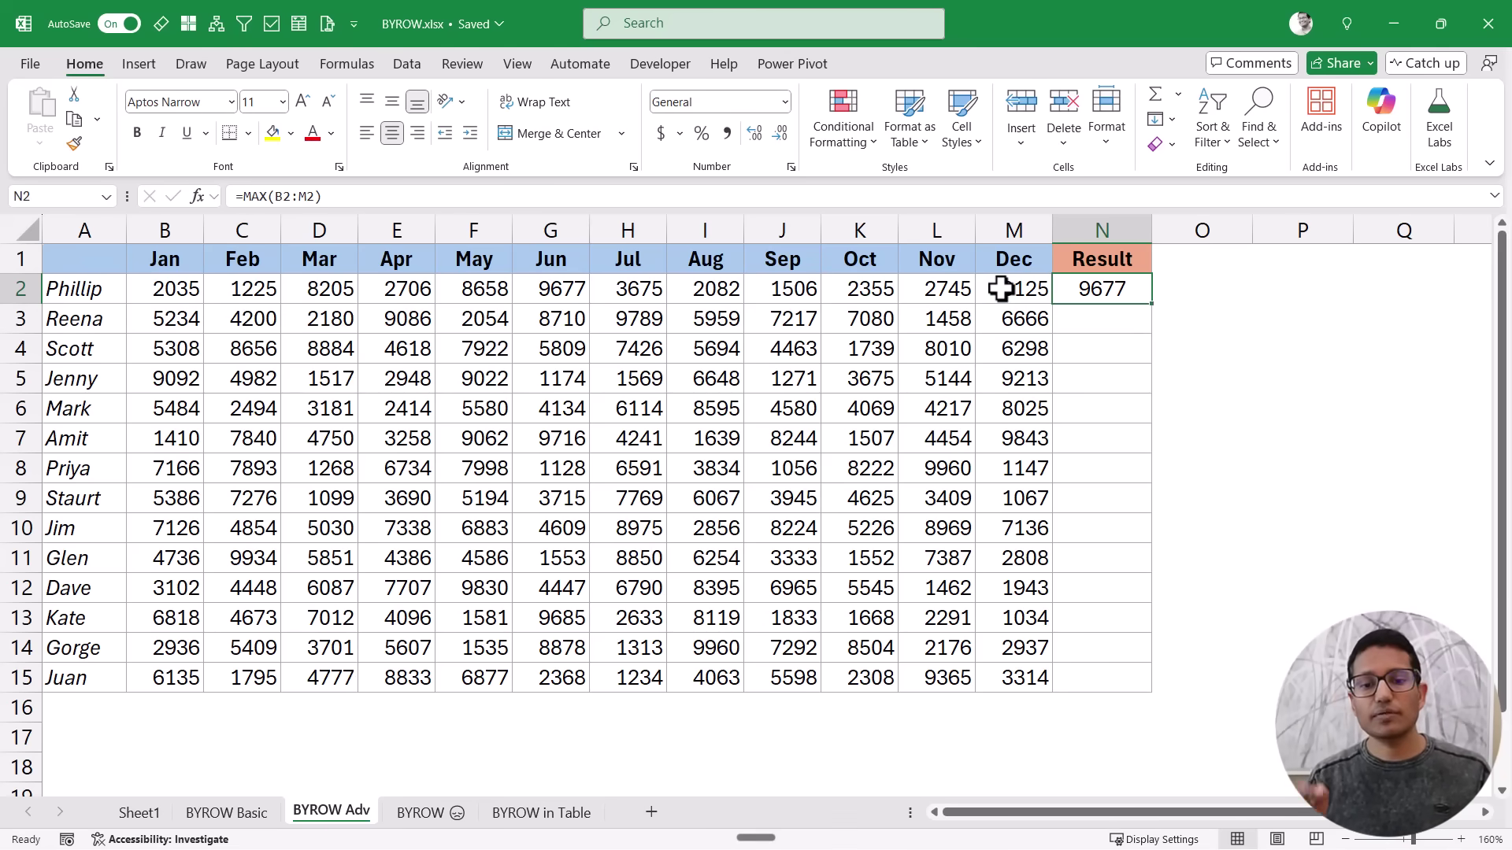
Wrap N2's MAX(B2:M2) in an XLOOKUP so that the maximum serves as the lookup value
key(F2)
click(994, 290)
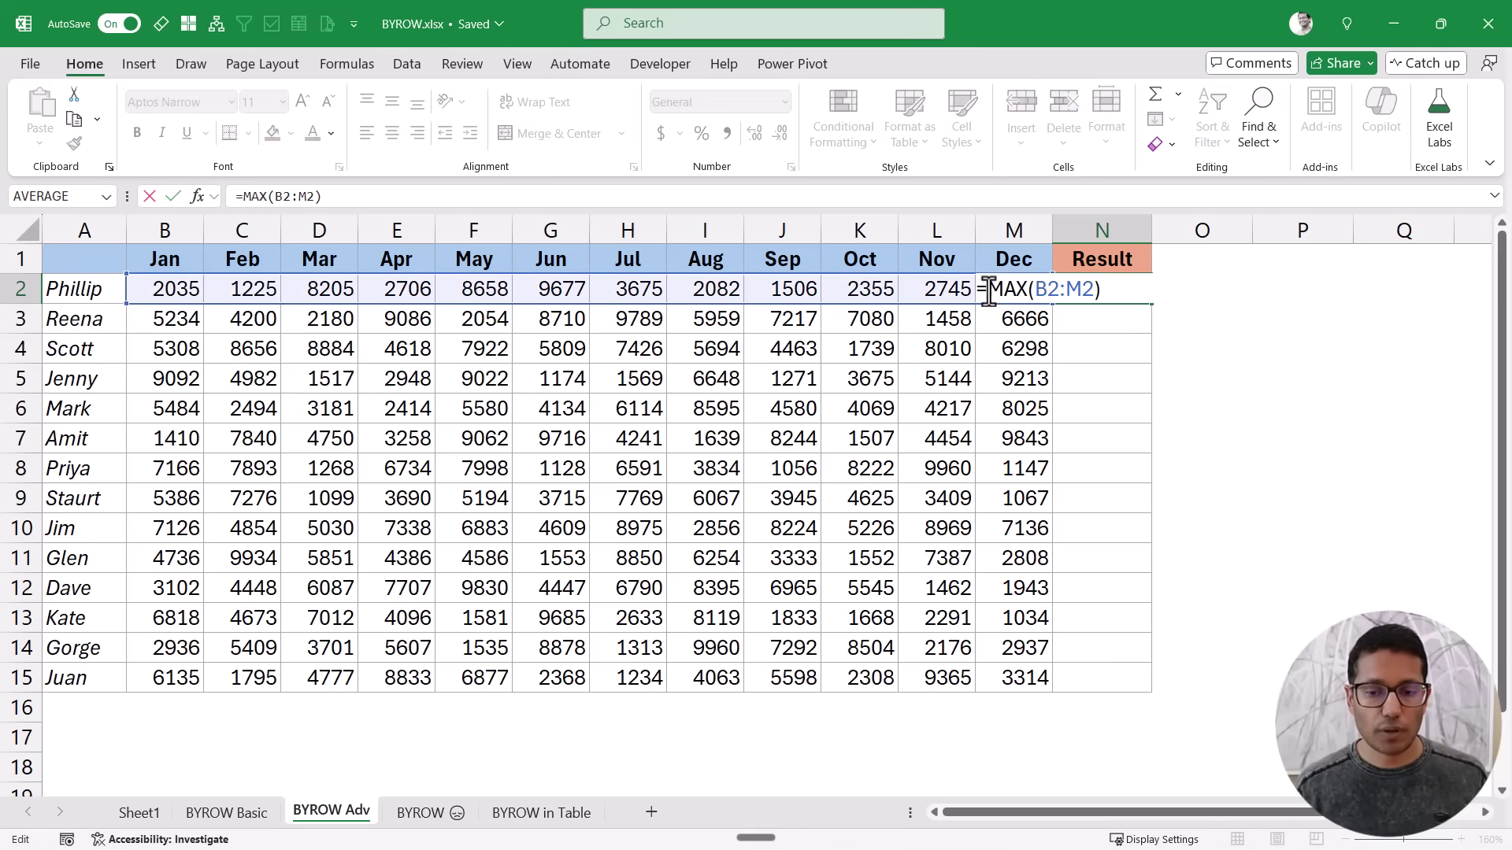
text(XLOOK)
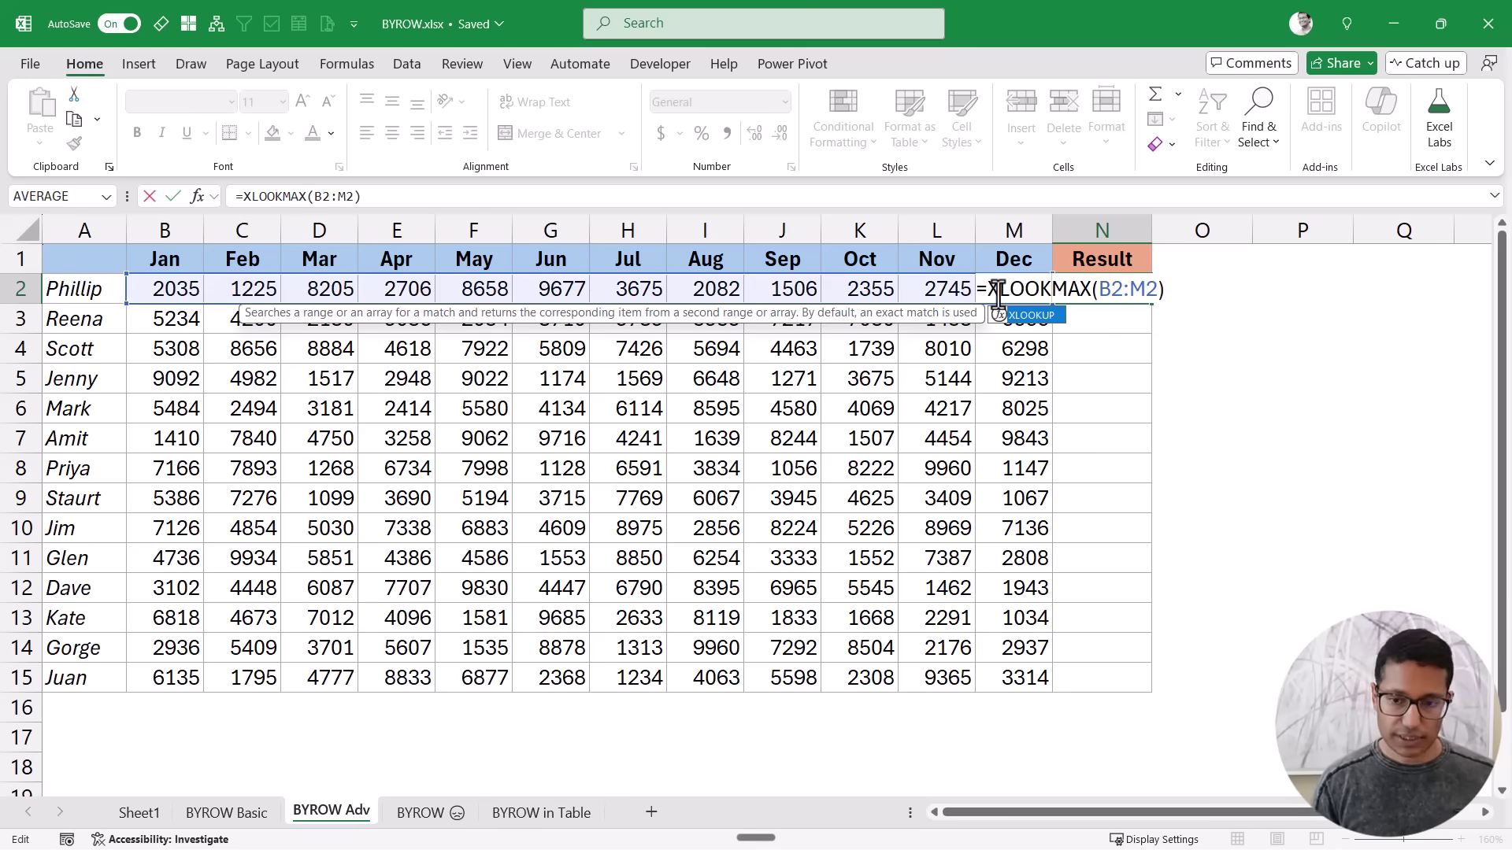
text(UP()
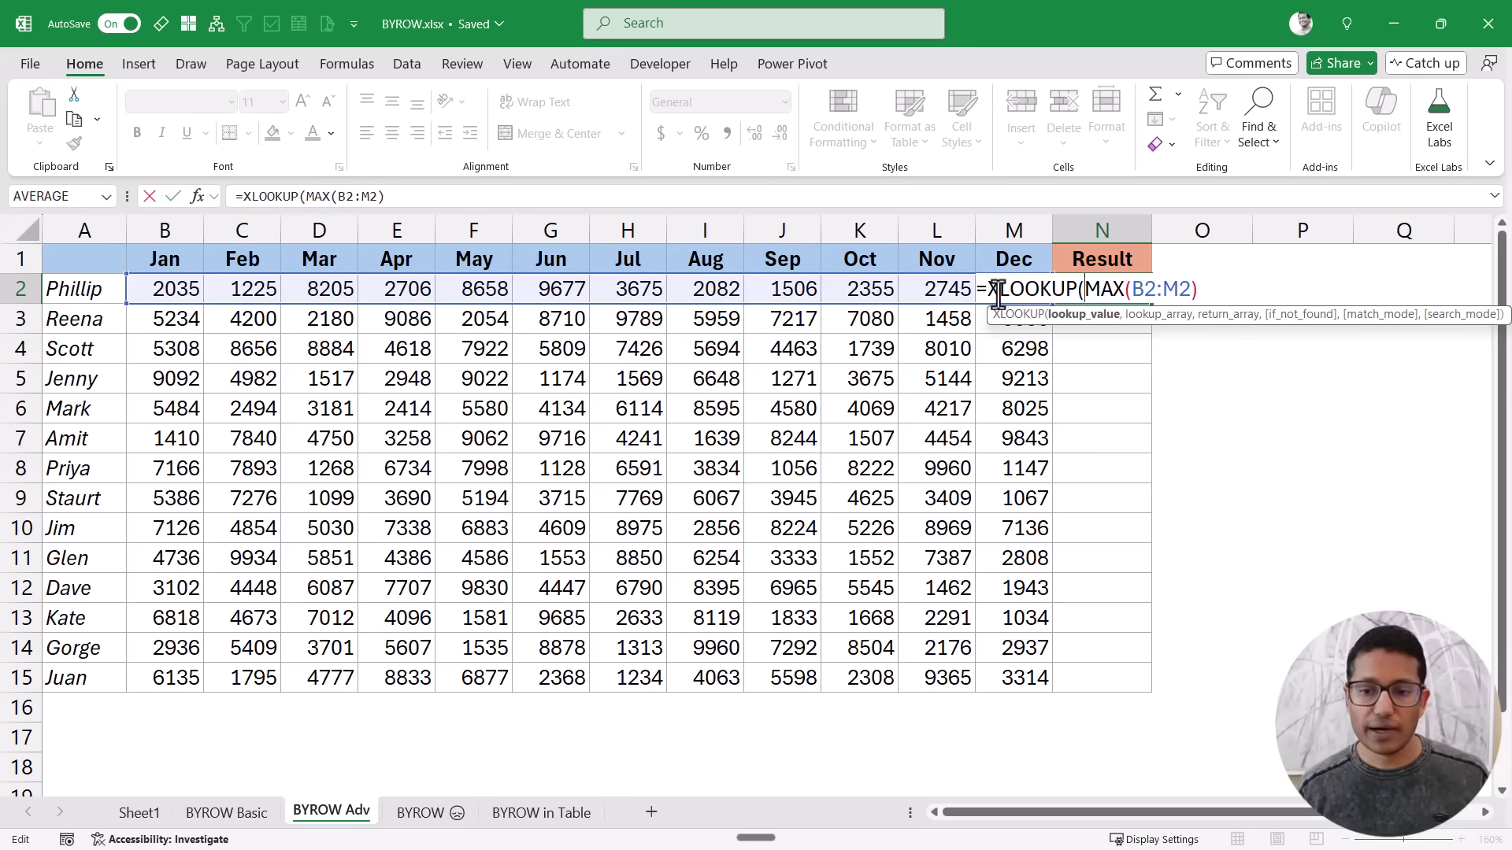
drag(1085, 289, 1198, 289)
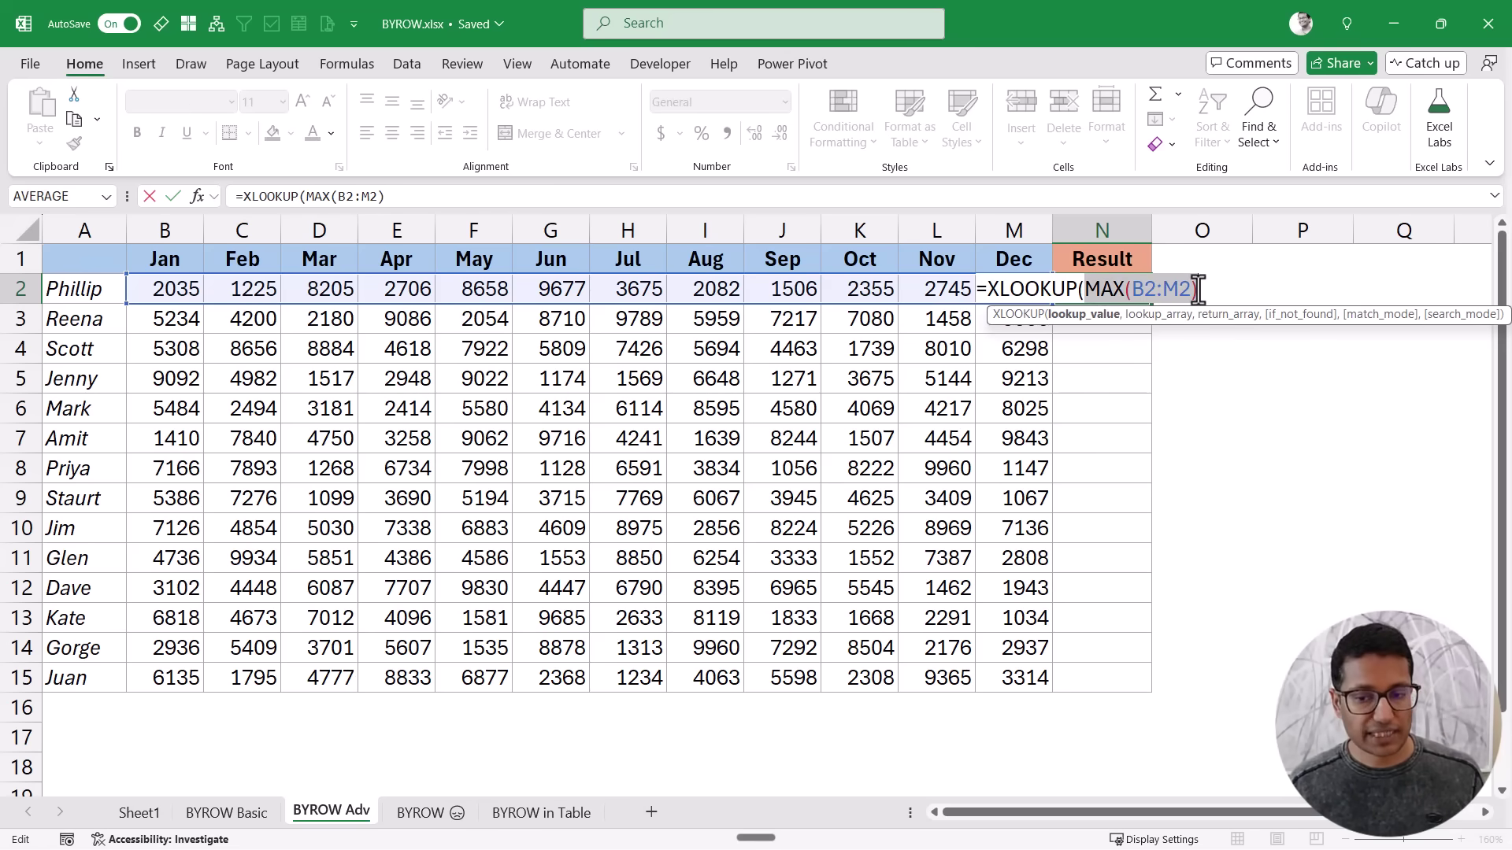
click(1198, 289)
text(,)
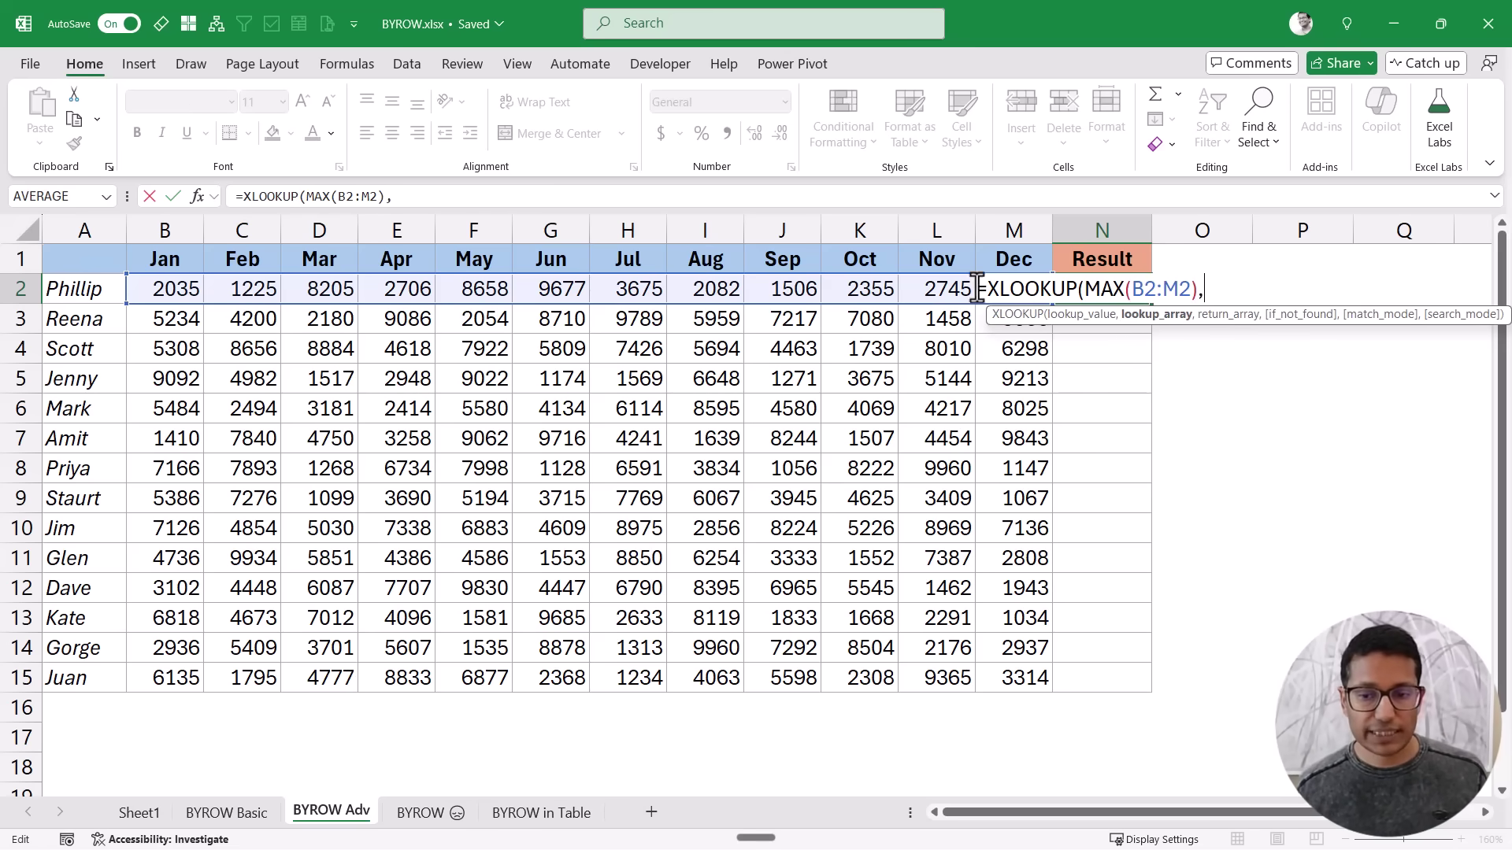
Complete N2 as =XLOOKUP(MAX(B2:M2),B2:M2,B1:M1,,0) and fill the formula down to N15
drag(176, 292, 989, 296)
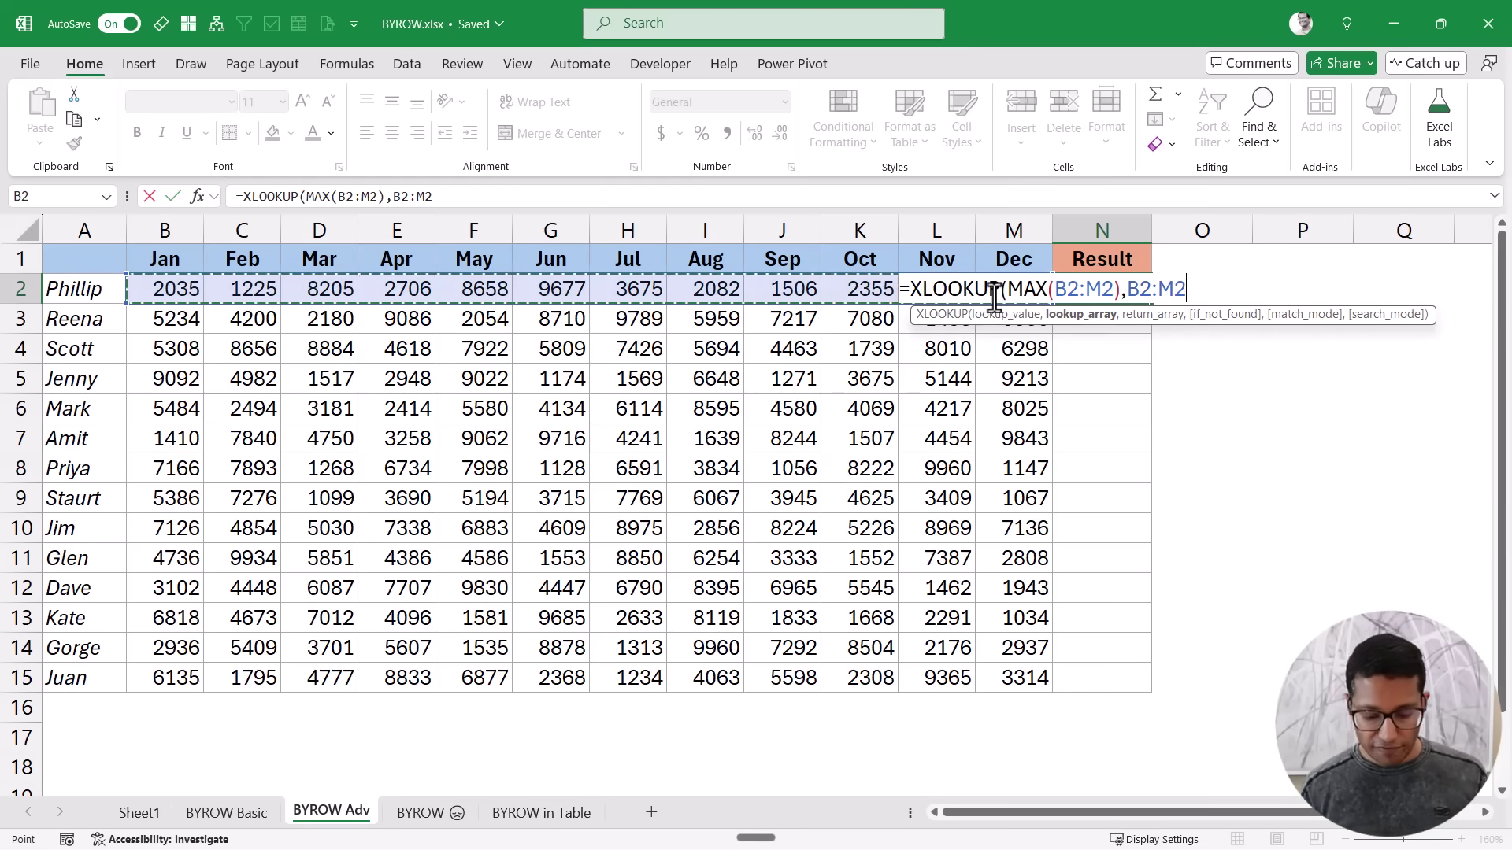
text(,)
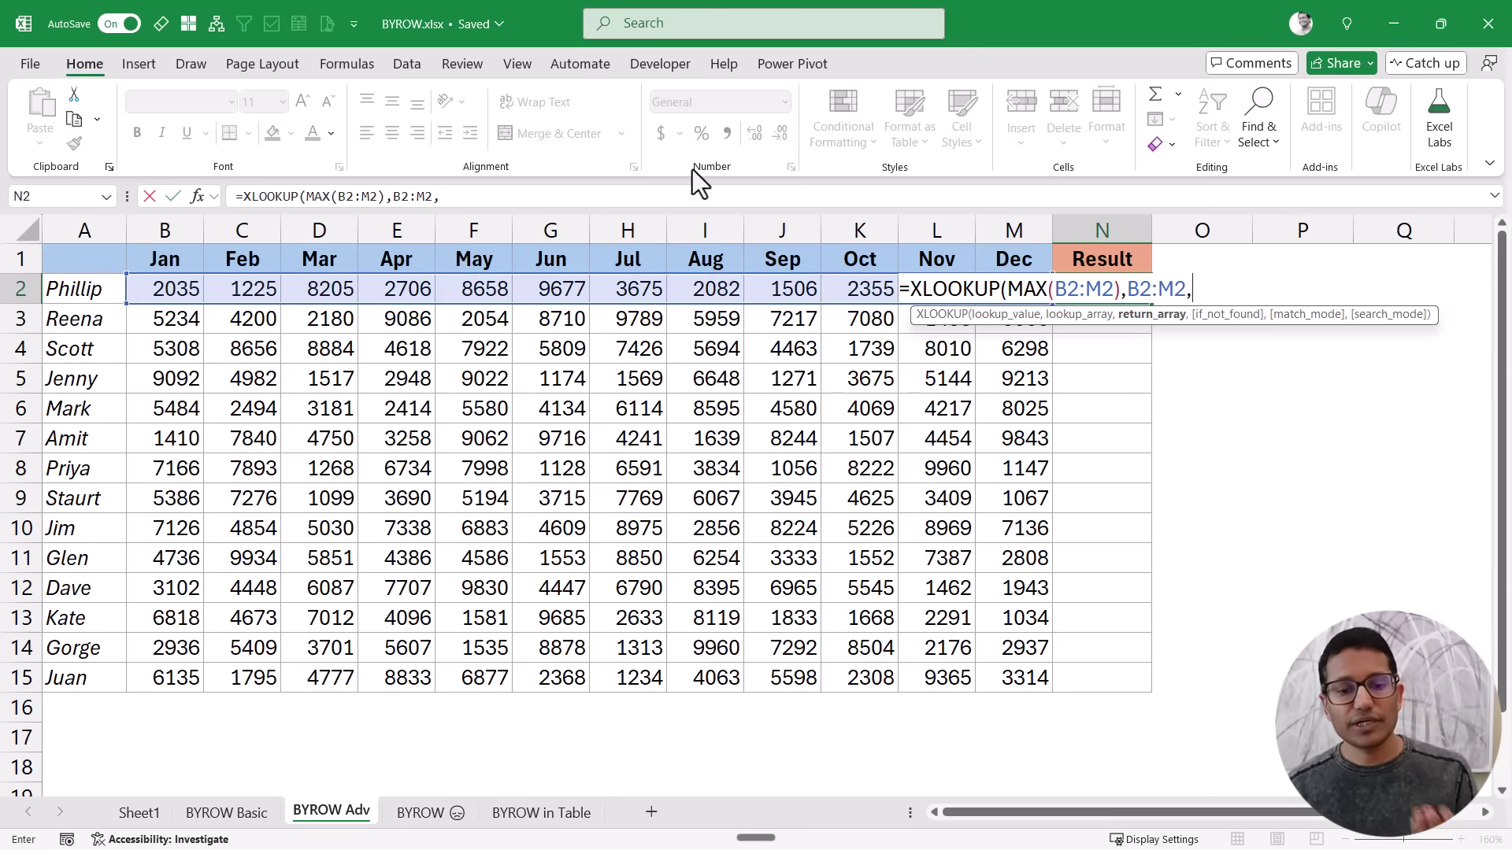
drag(169, 251, 1003, 260)
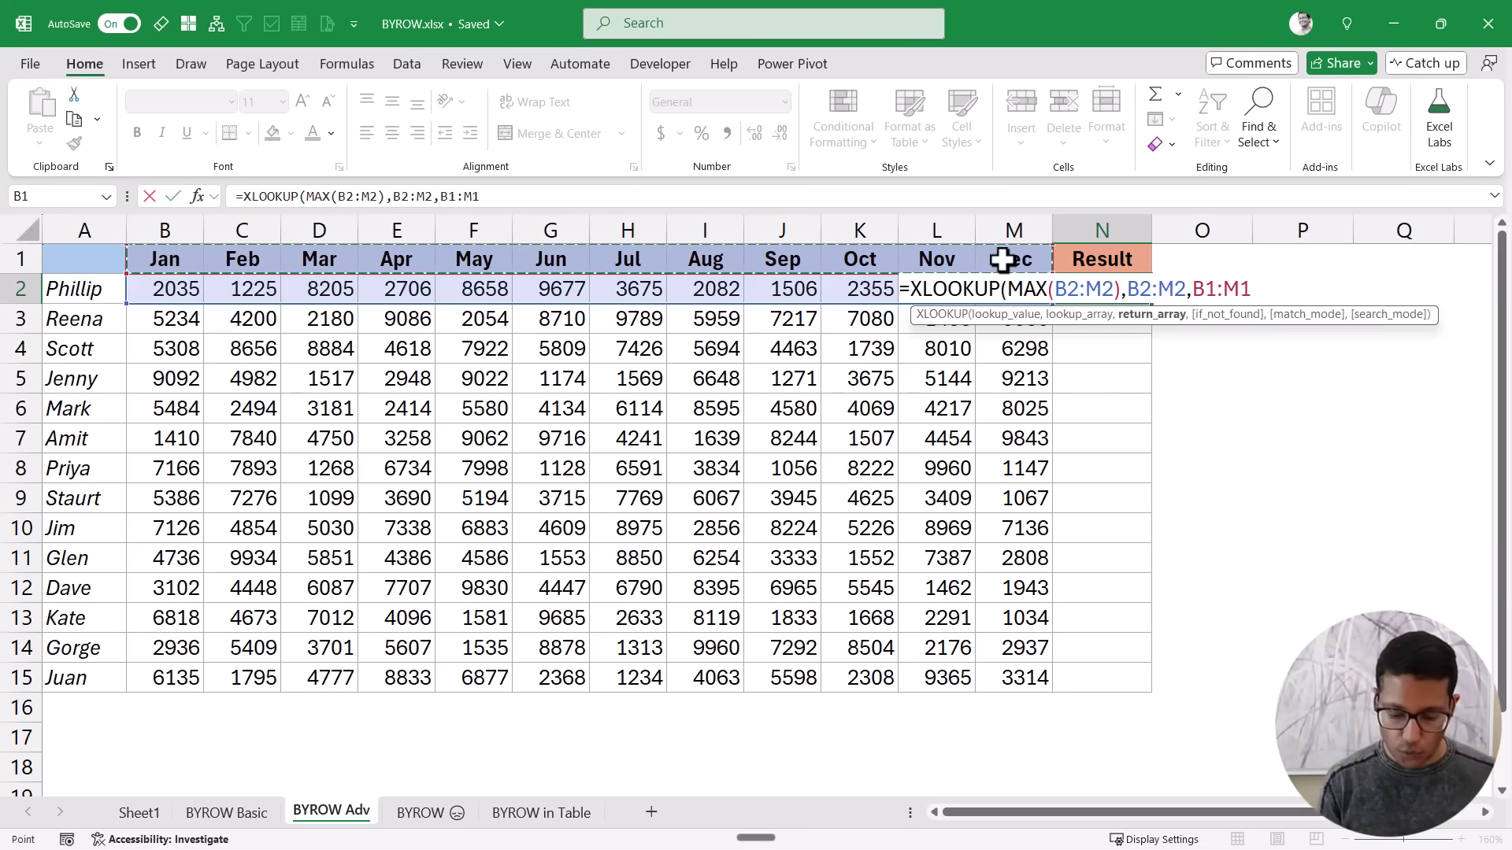
text(,)
text(,)
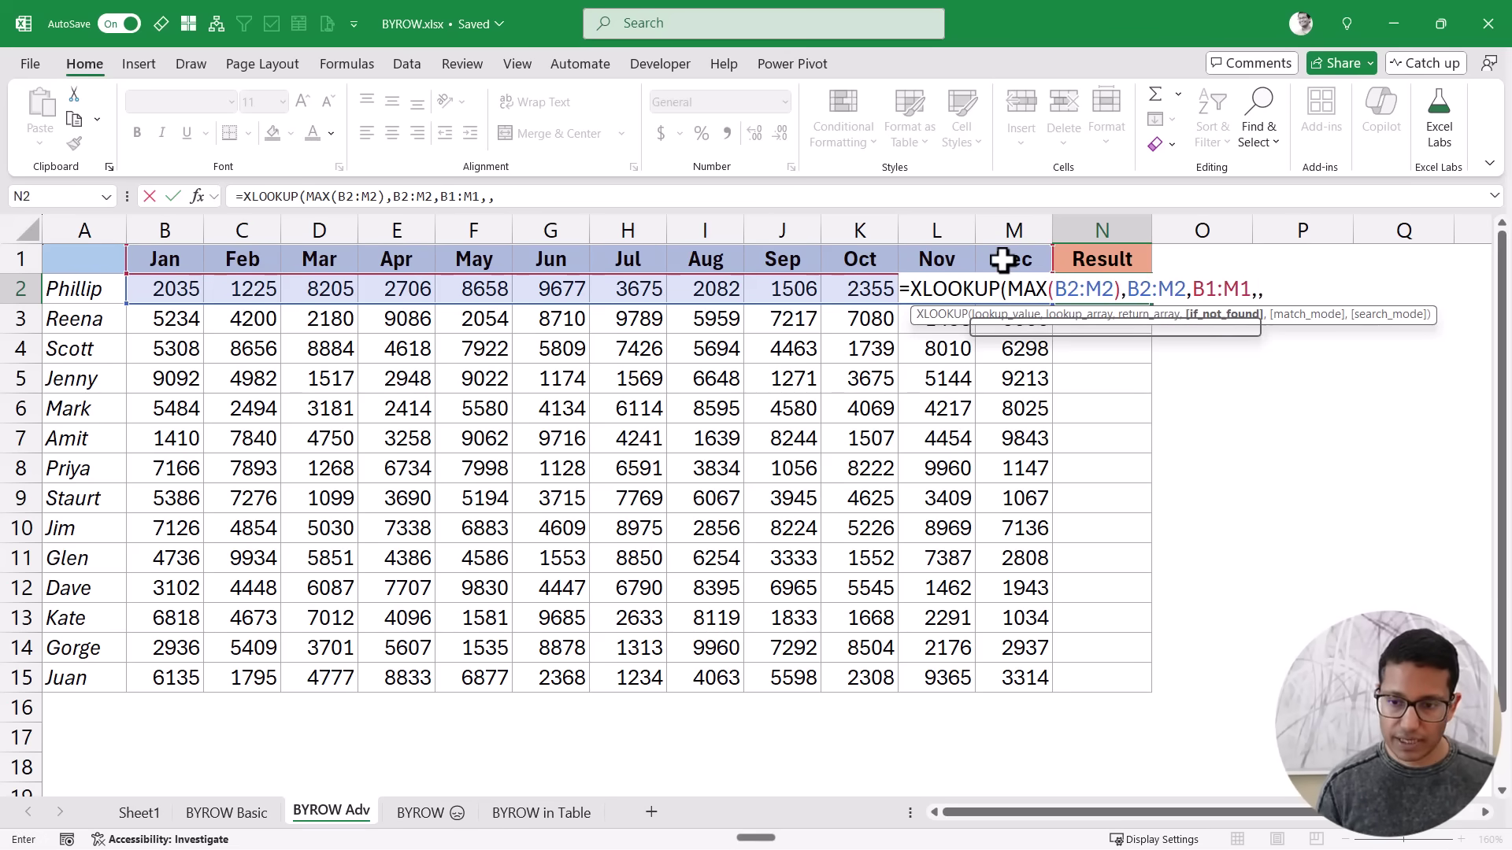
text(0))
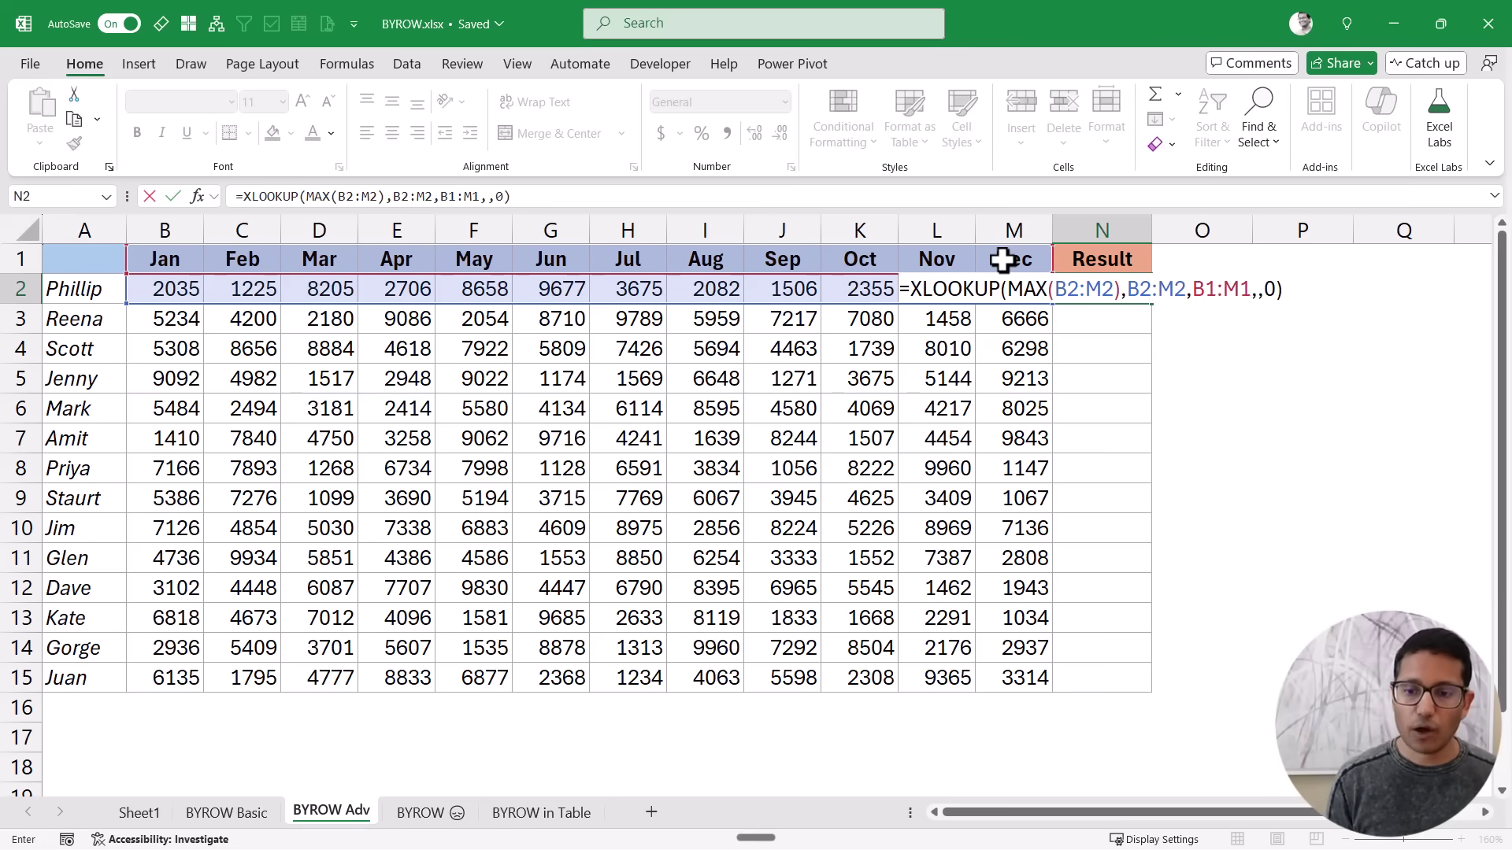
key(Return)
key(Up)
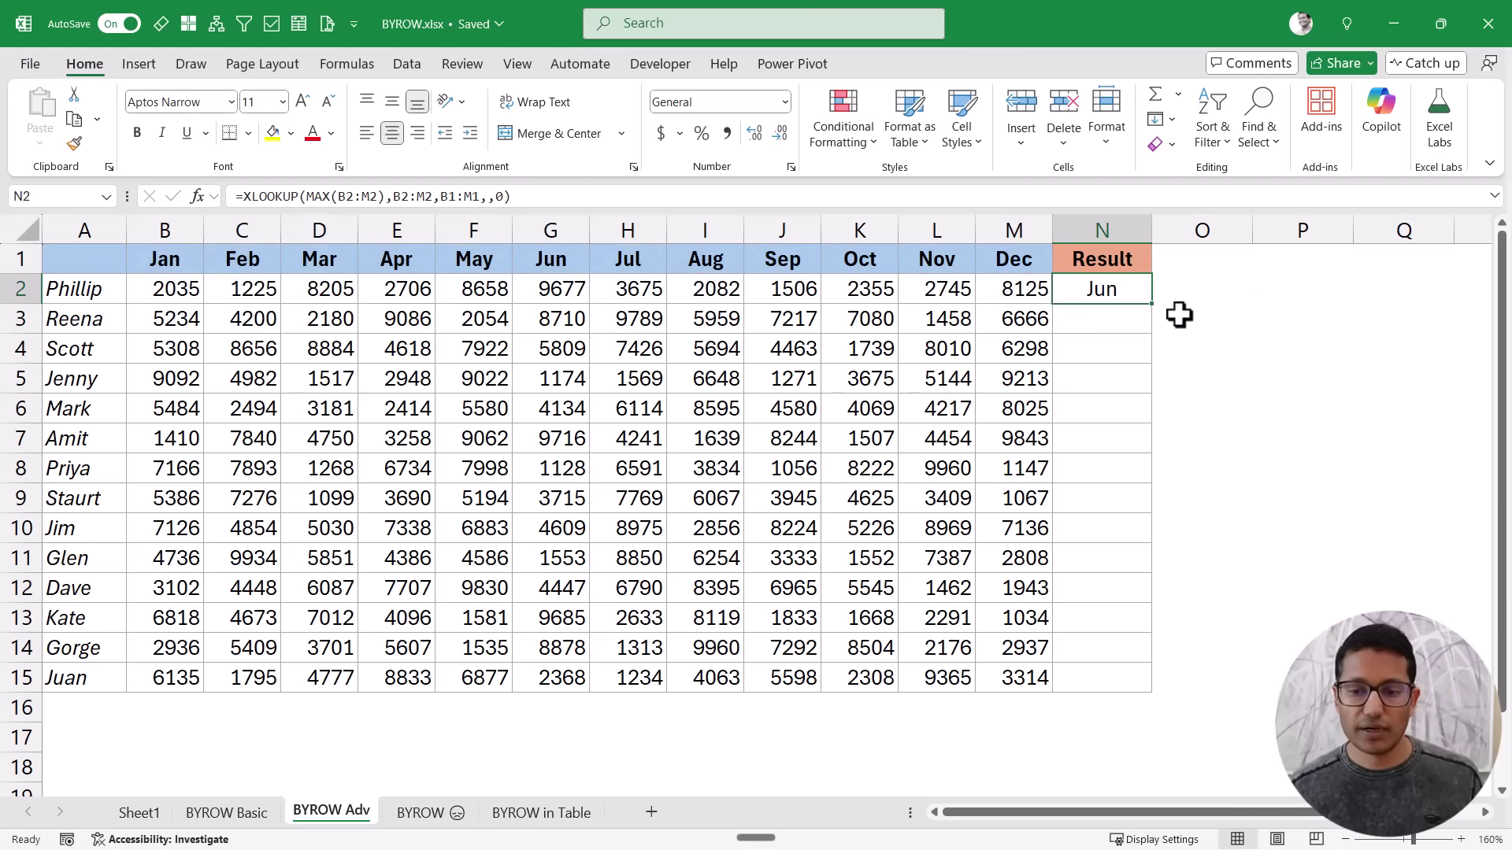
drag(1152, 304, 1125, 681)
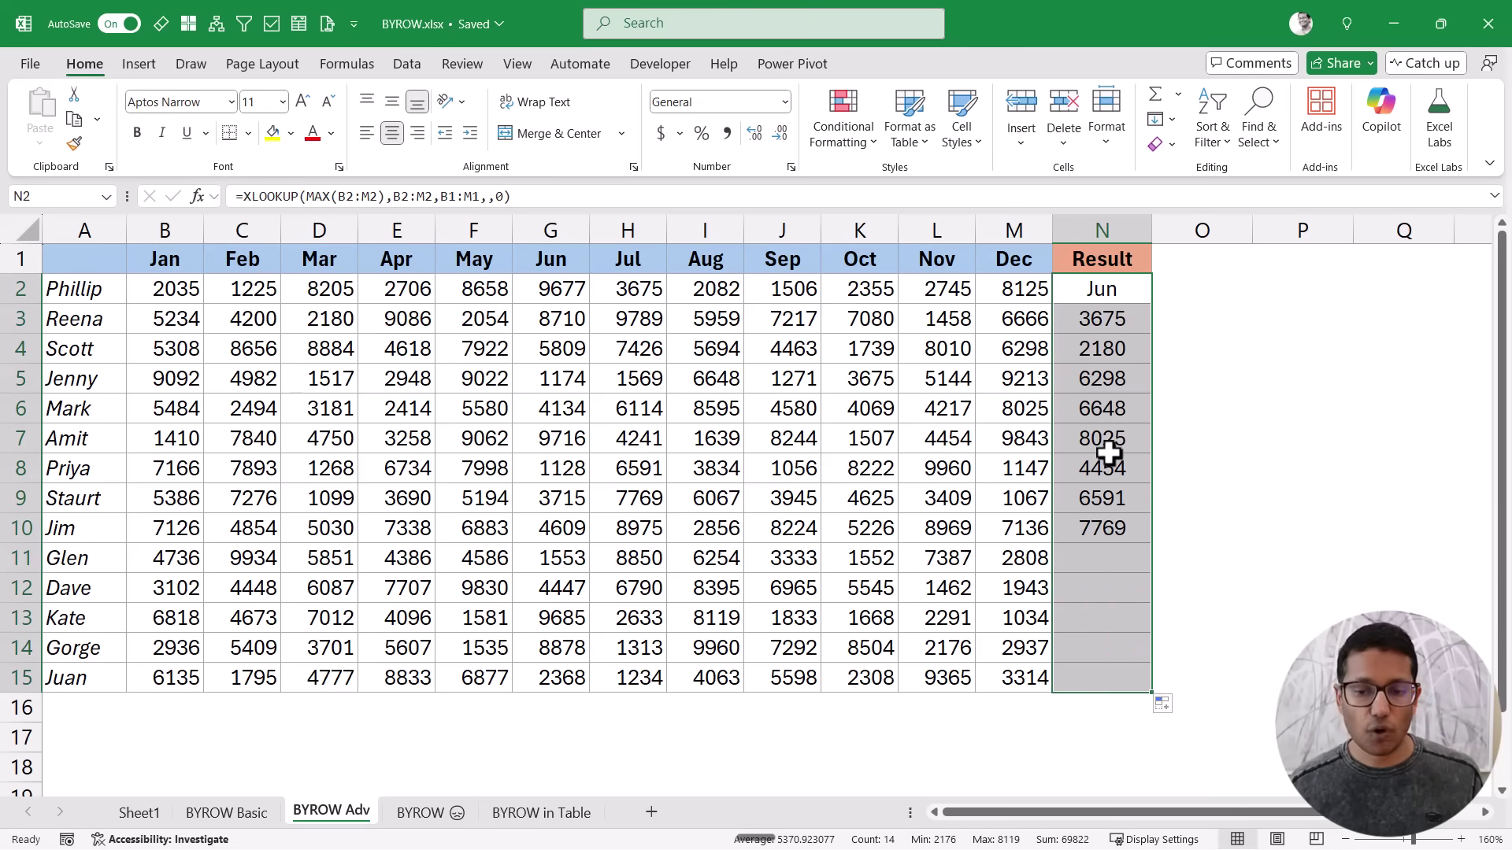
Change N2's references to $B2:$M2 for the data and $B$1:$M$1 for the months, and refill the formula down to N15
double_click(1090, 294)
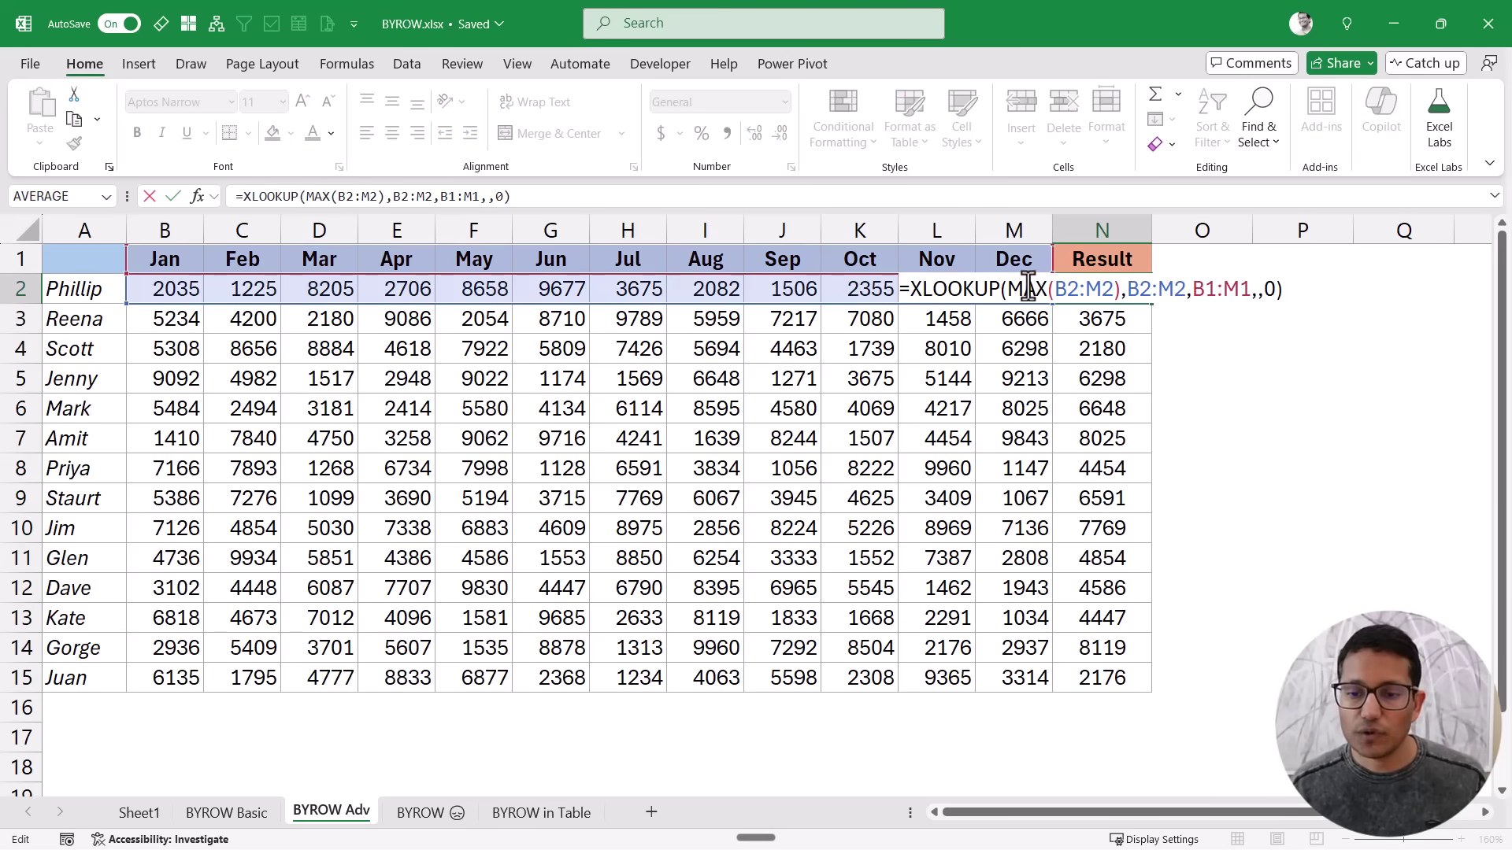
drag(1065, 289, 1117, 289)
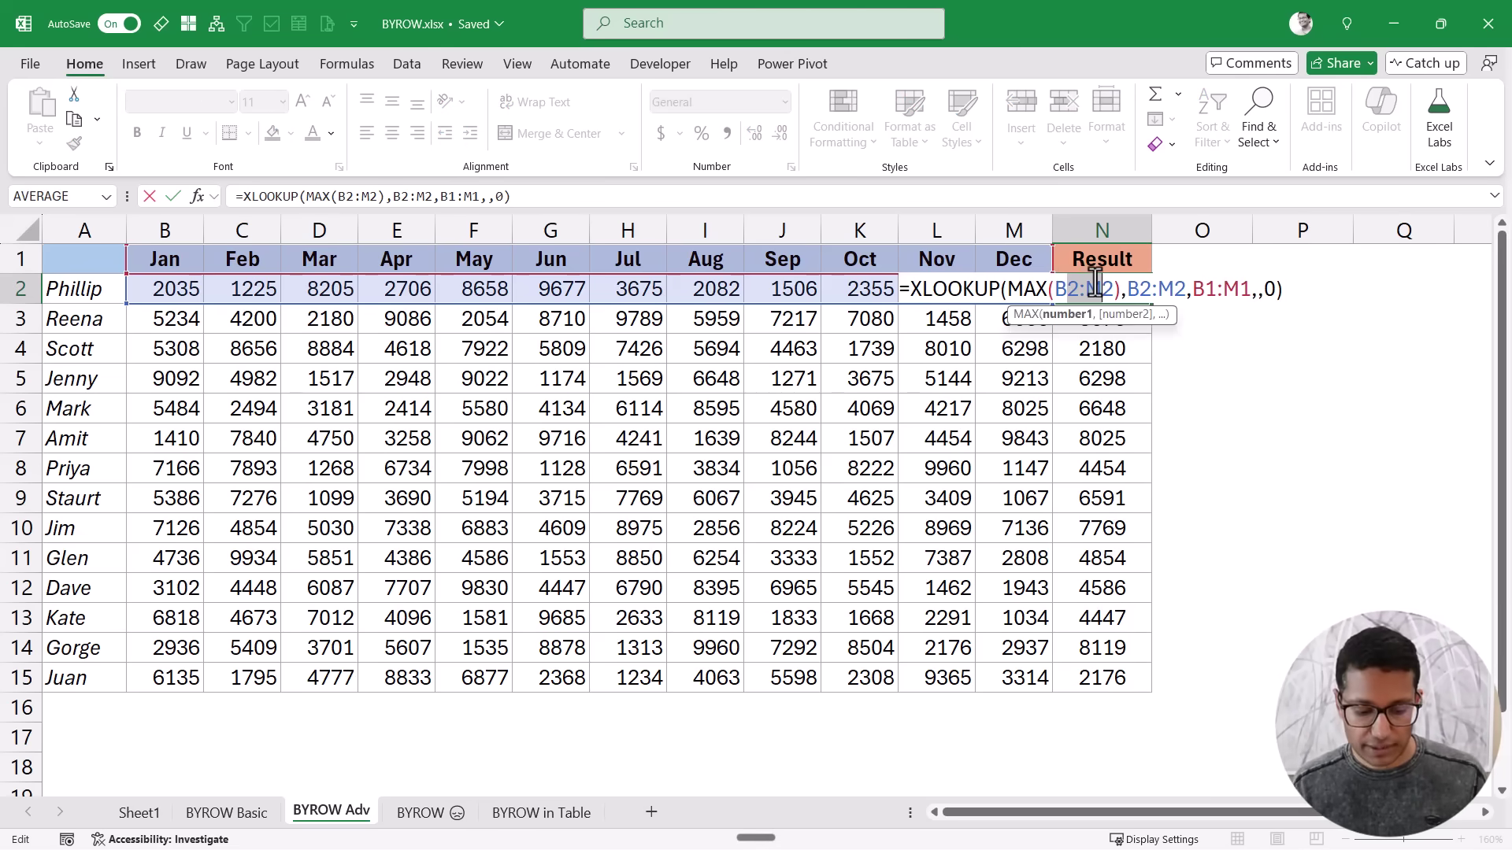
key(F4)
key(F4)
key(F4)
drag(1075, 289, 1219, 289)
key(F4)
key(F4)
key(F4)
key(F4)
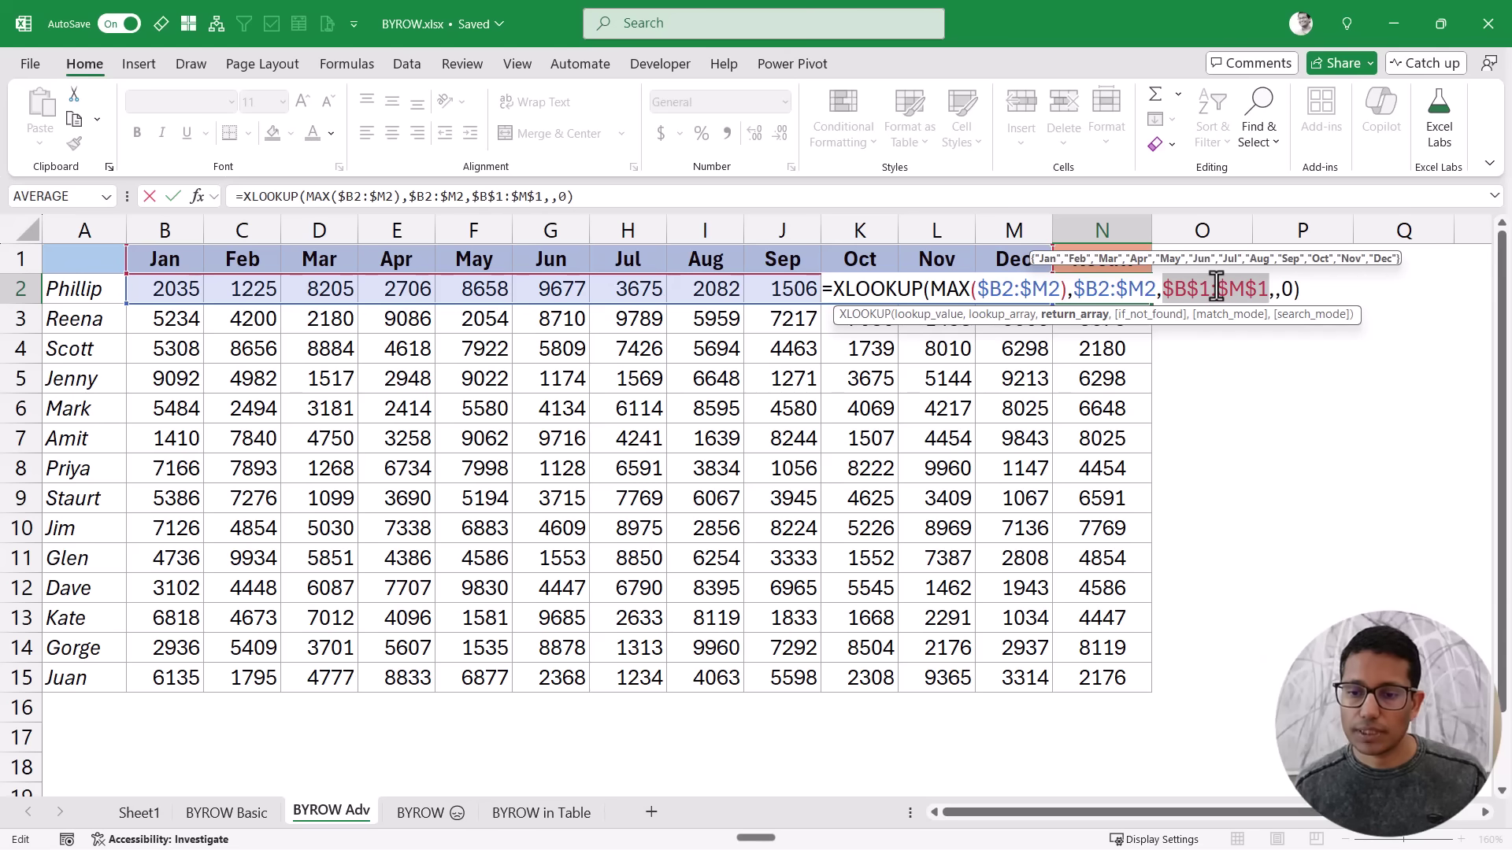
key(ctrl+Return)
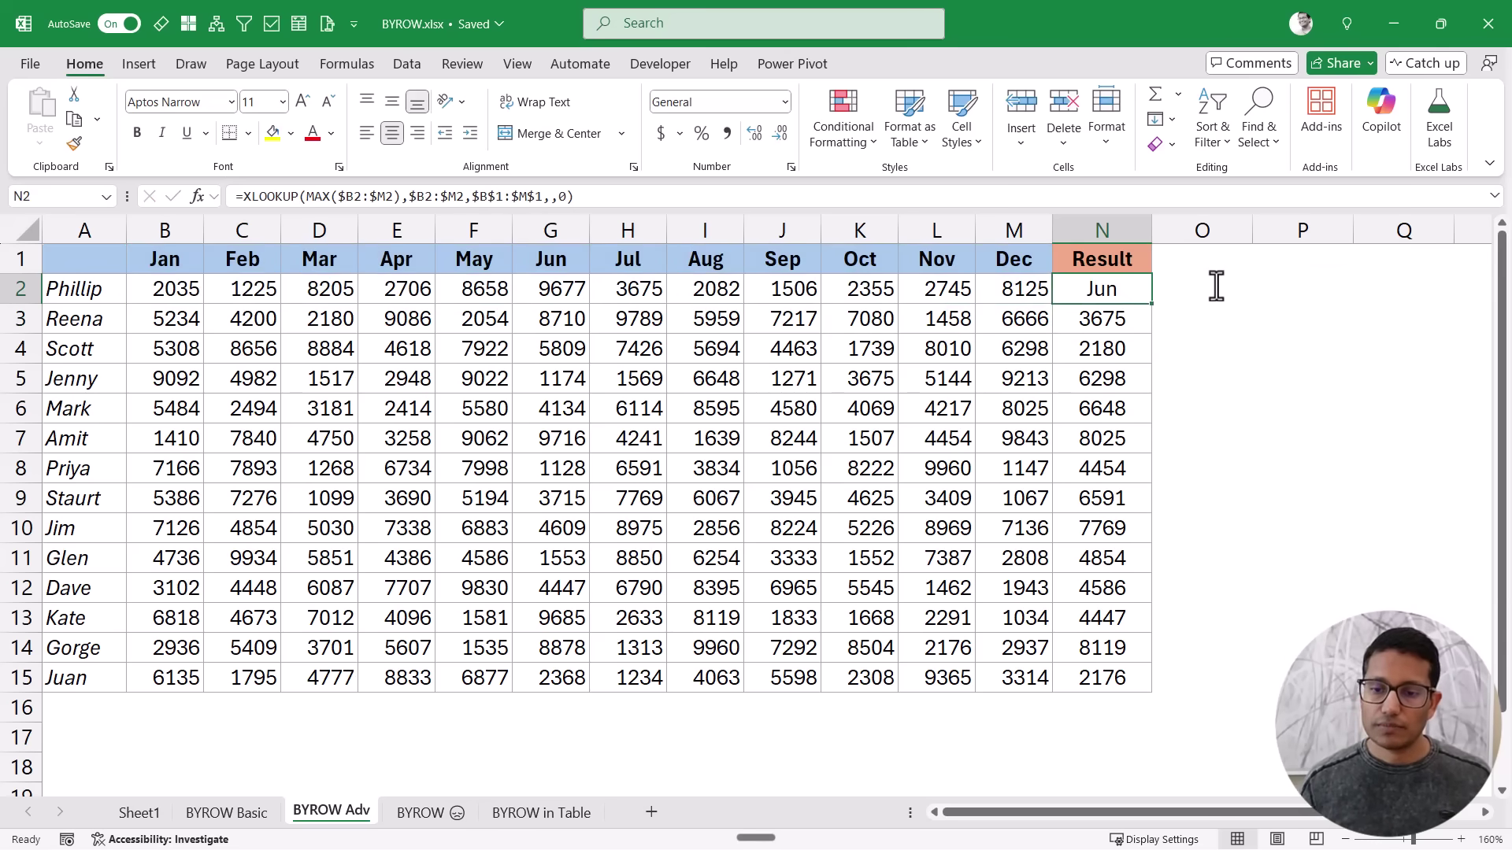
double_click(1151, 304)
click(1115, 291)
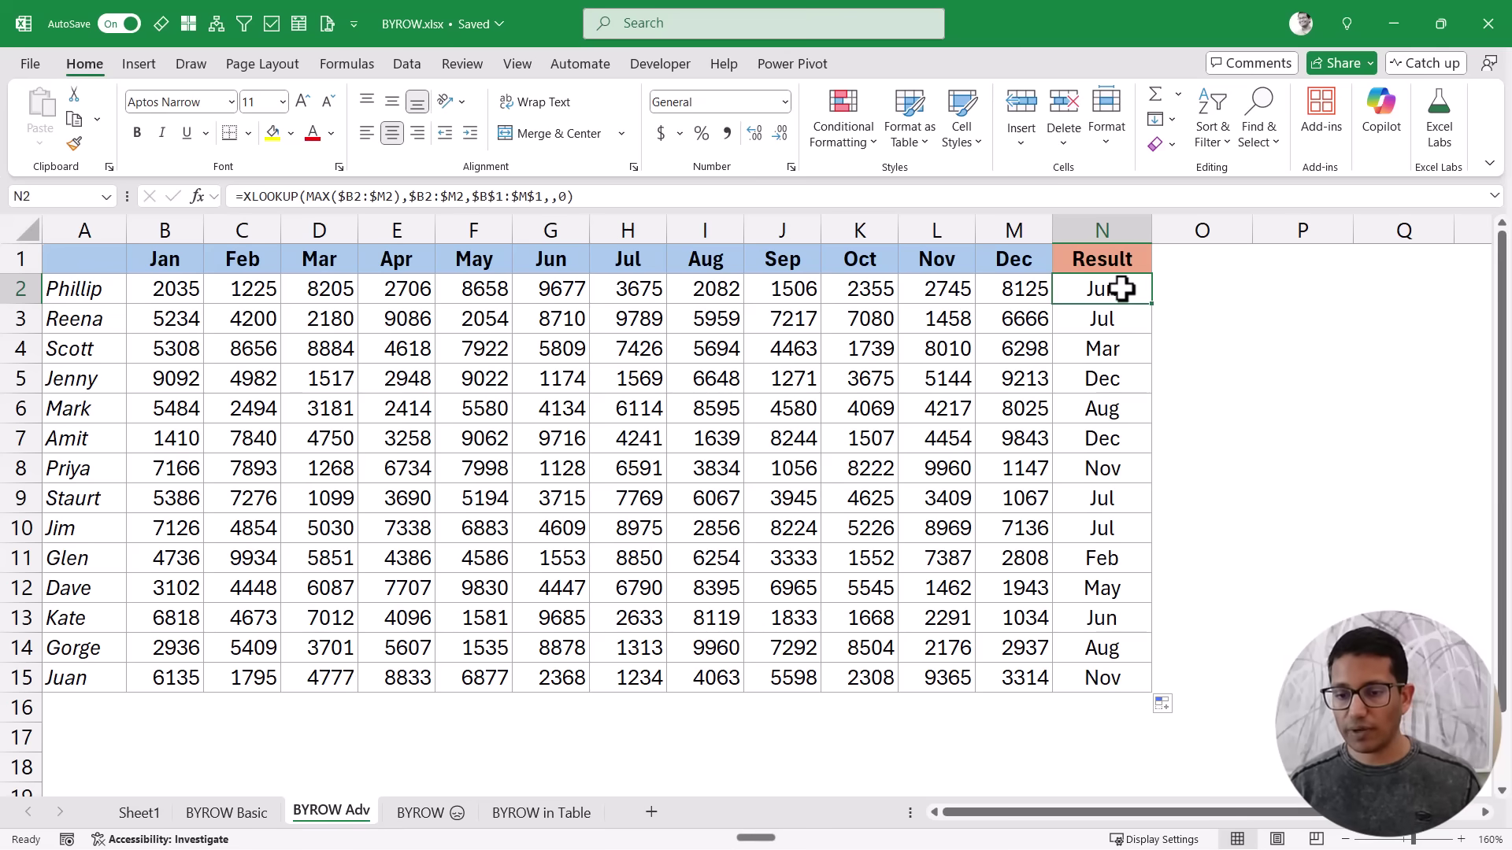
Copy N2's XLOOKUP expression without the equals sign and clear the results in N2:N15
double_click(1121, 289)
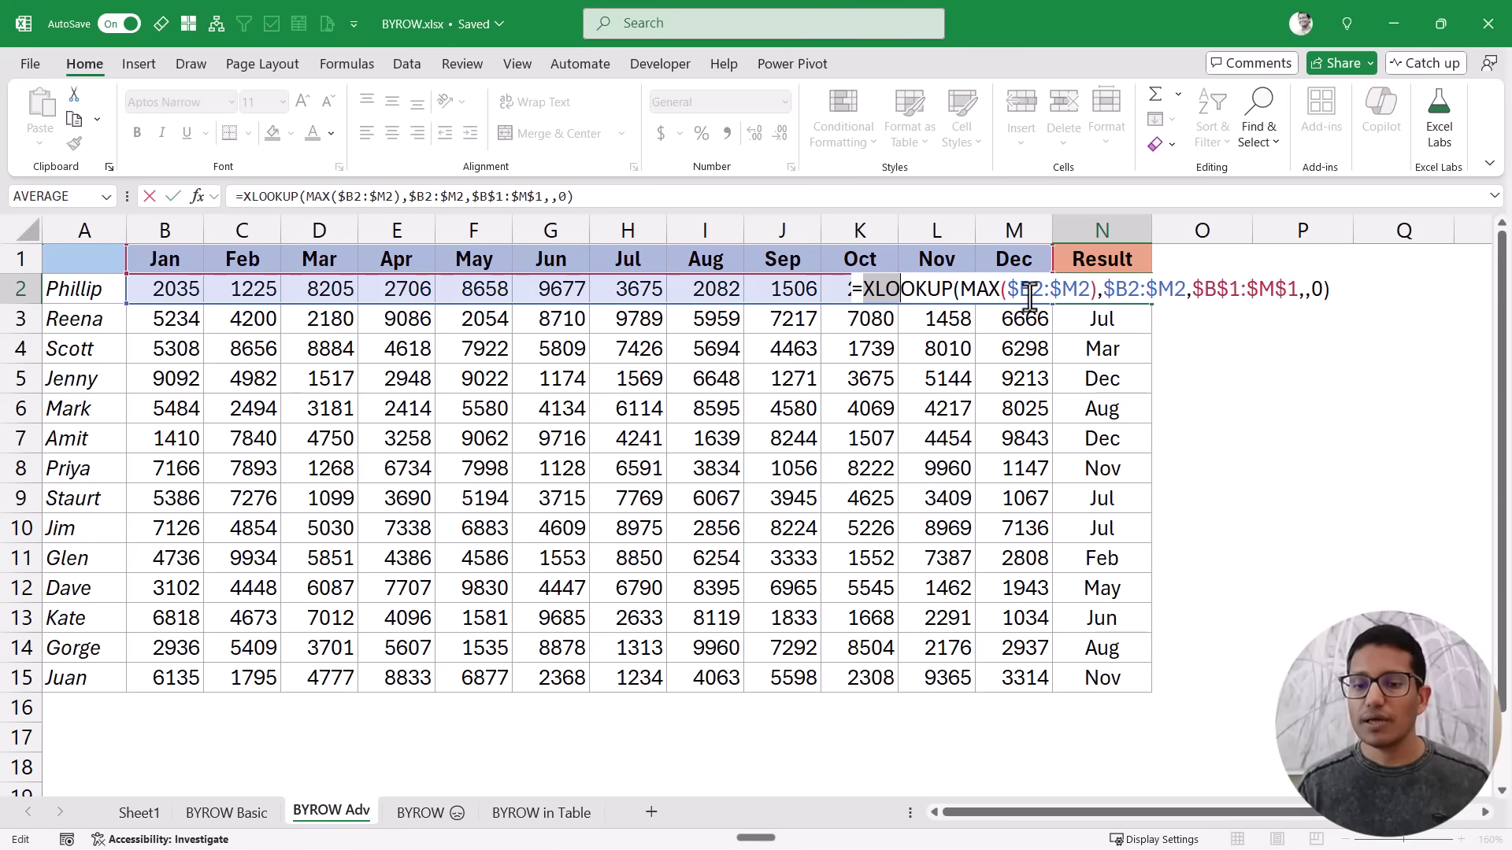
drag(862, 290, 1384, 290)
key(ctrl+c)
key(Escape)
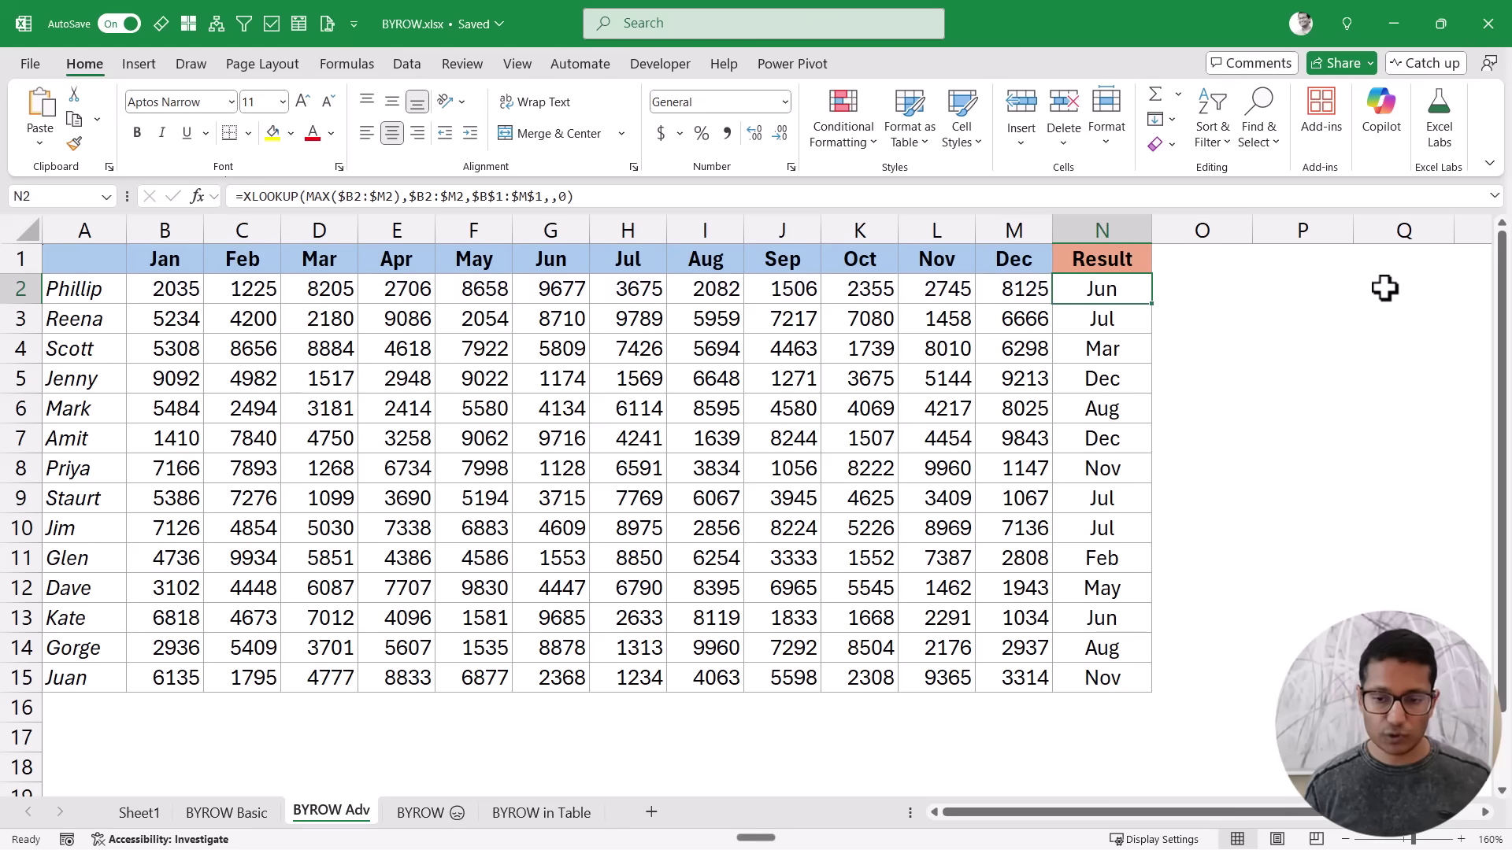
key(ctrl+shift+Down)
key(Delete)
key(ctrl+shift+Up)
Start a BYROW formula in N2 with B2:M15 as the array
text(=)
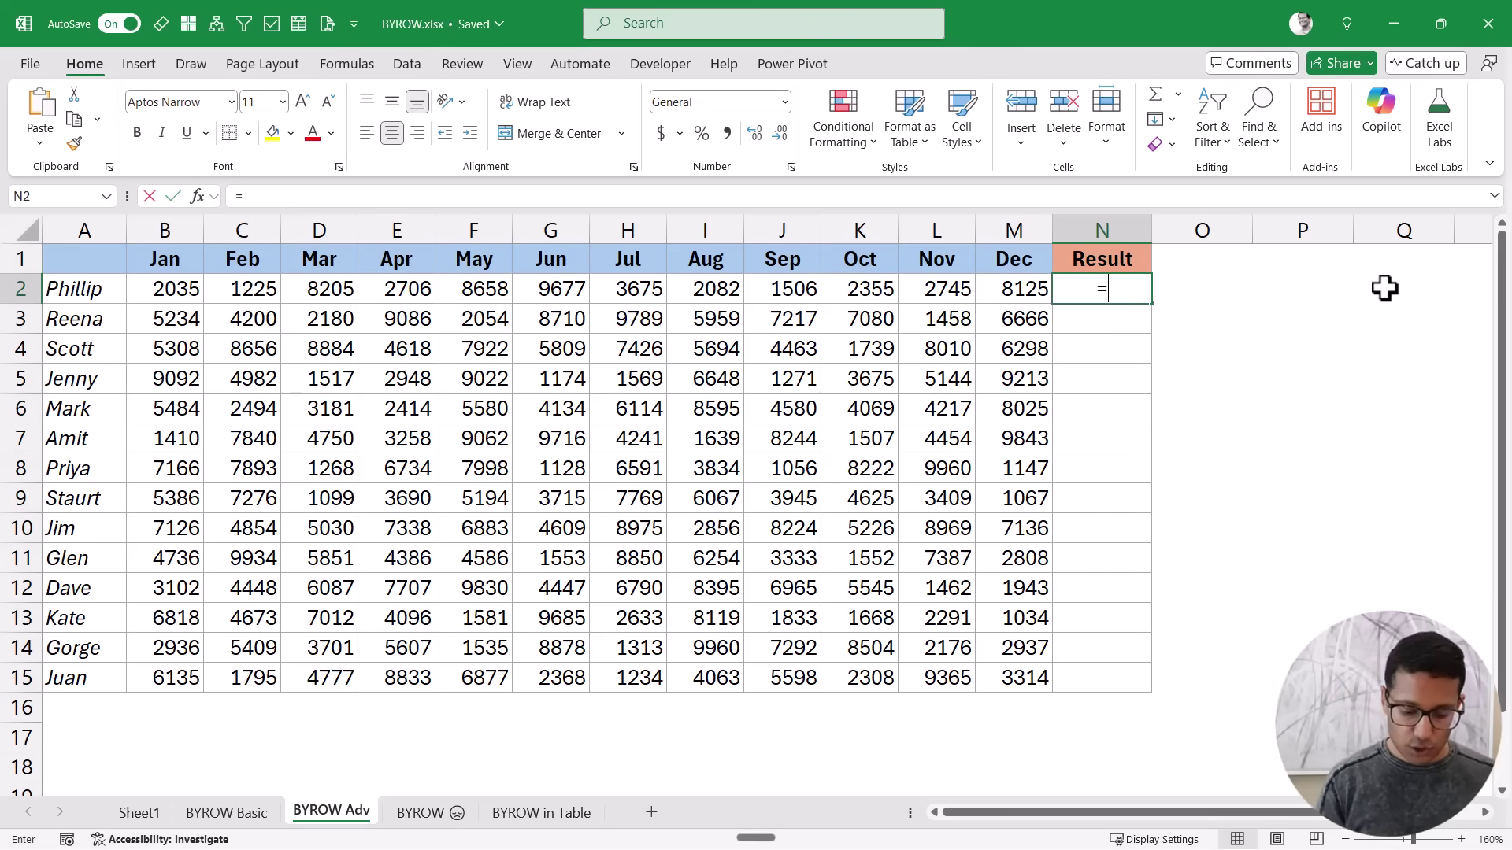
text(byro)
key(Tab)
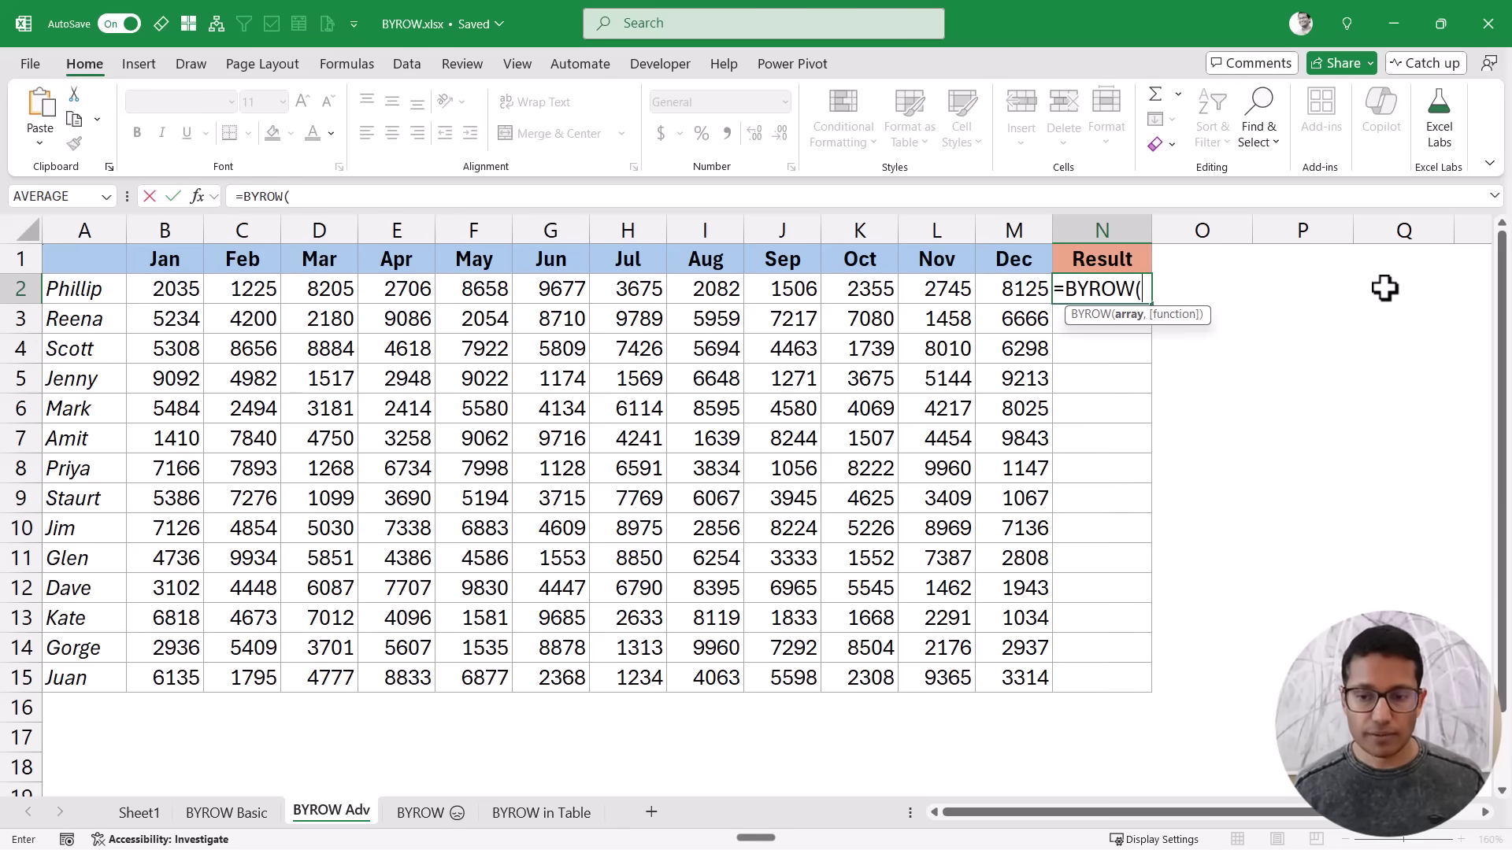
drag(174, 293, 990, 668)
text(,)
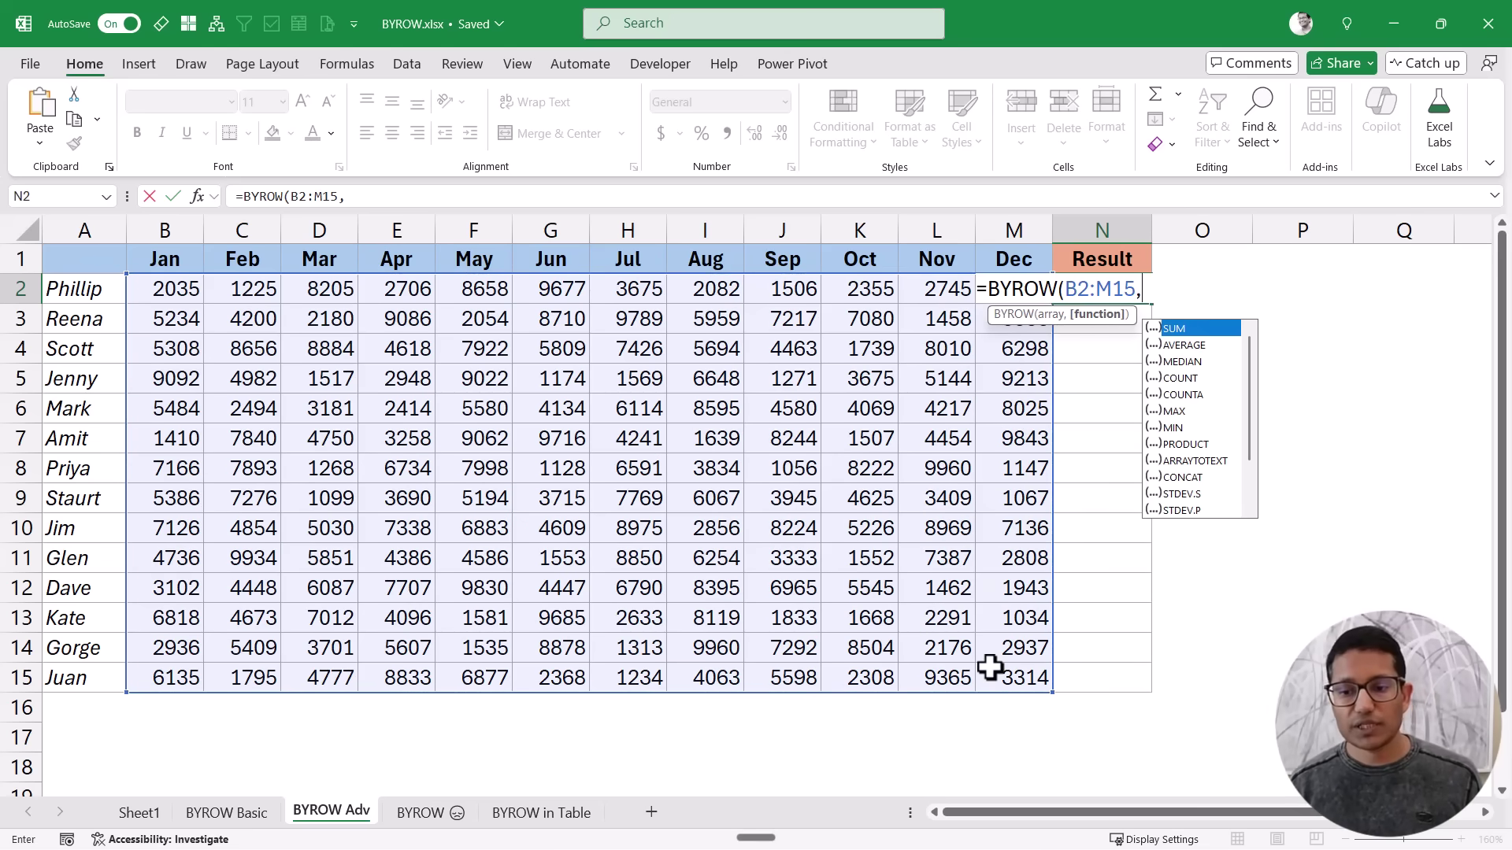
Choose LAMBDA as BYROW's function, with row as its parameter and the copied XLOOKUP expression as its calculation
scroll(1208, 441, down, 2)
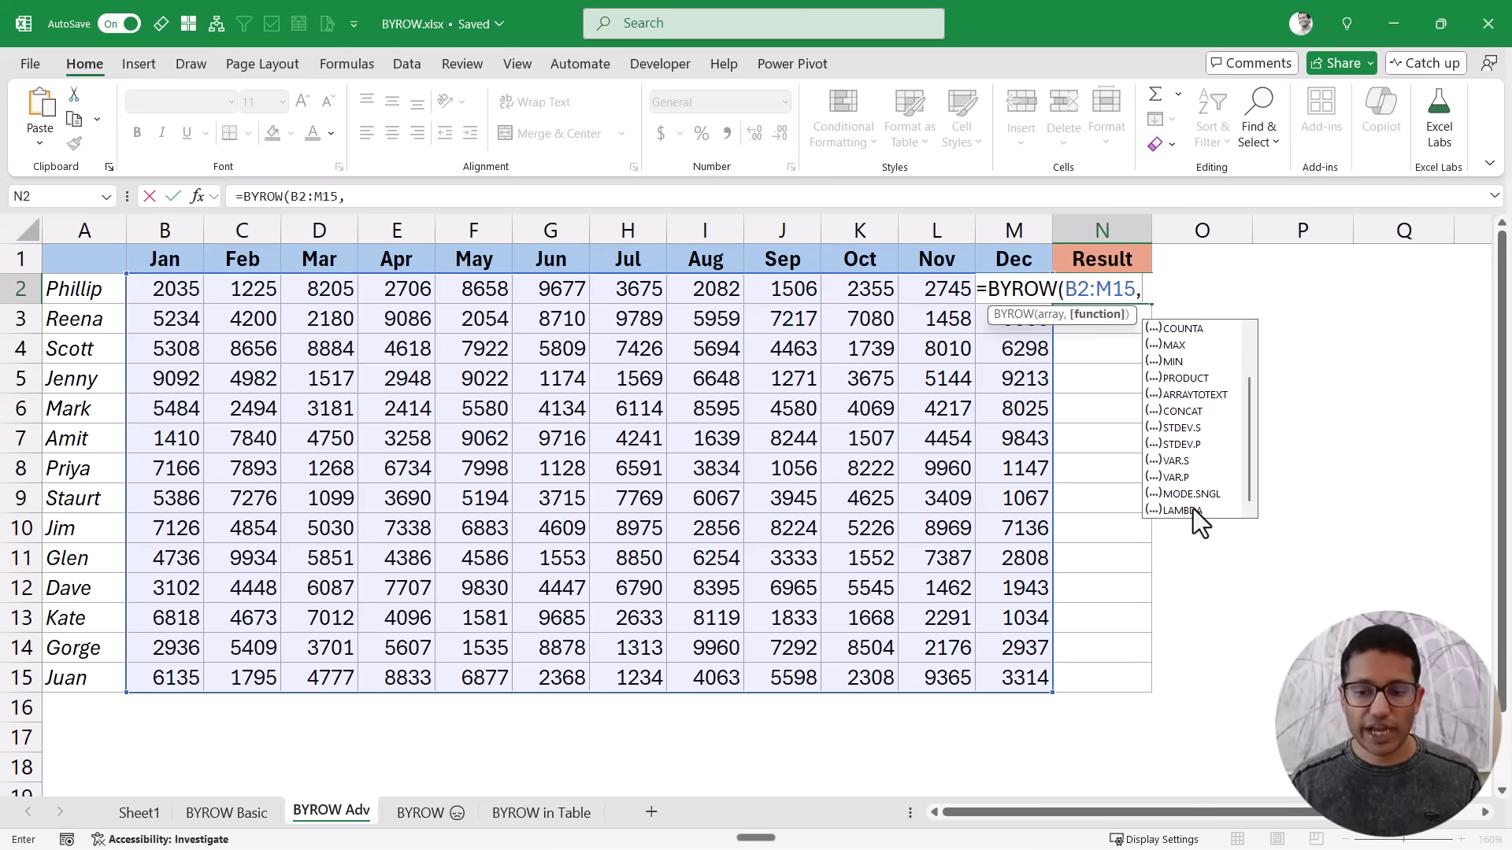
double_click(1197, 512)
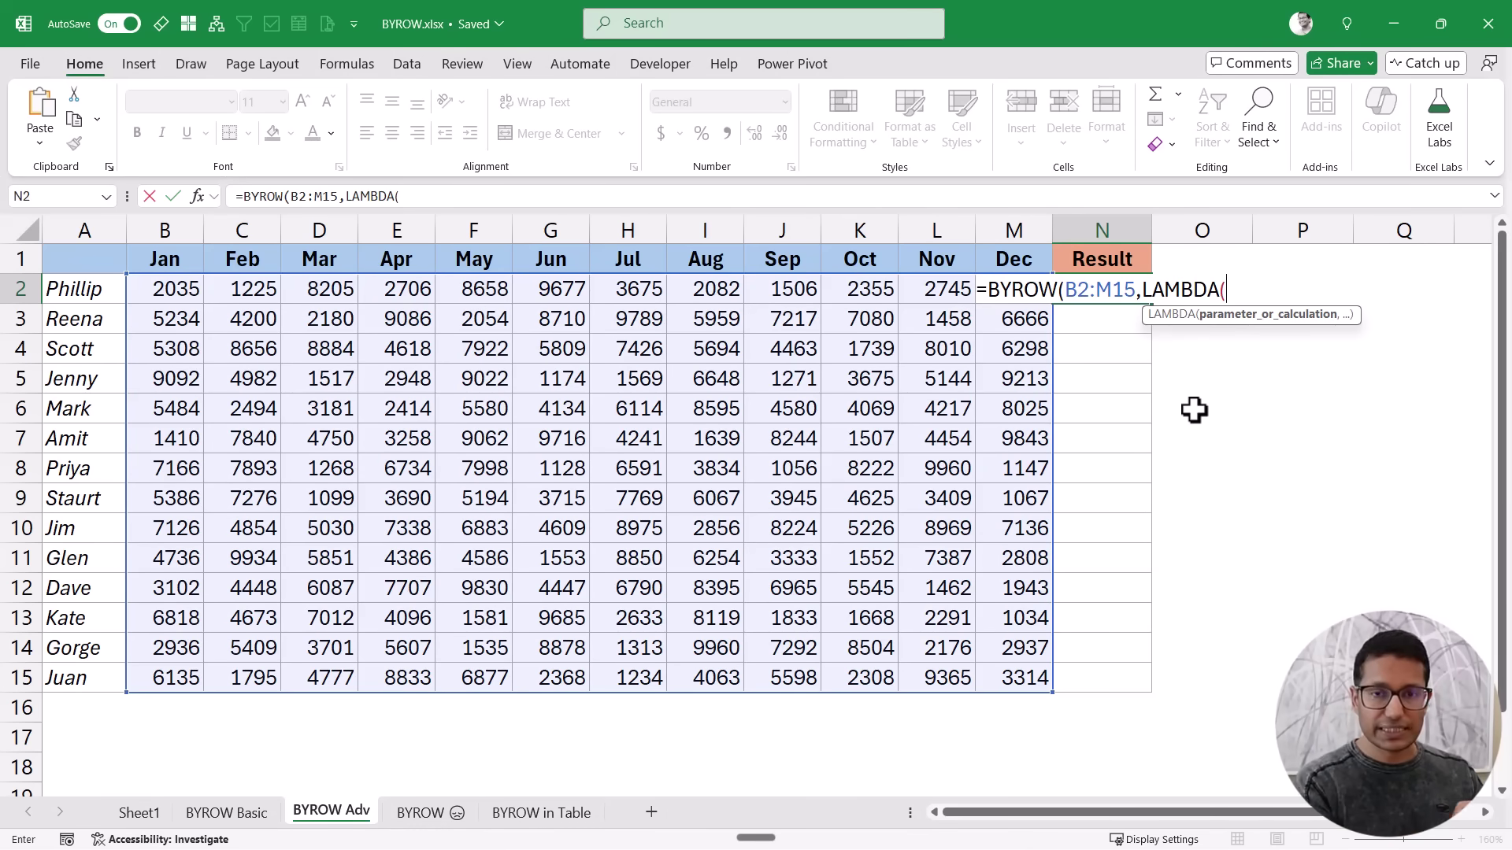
text(row,)
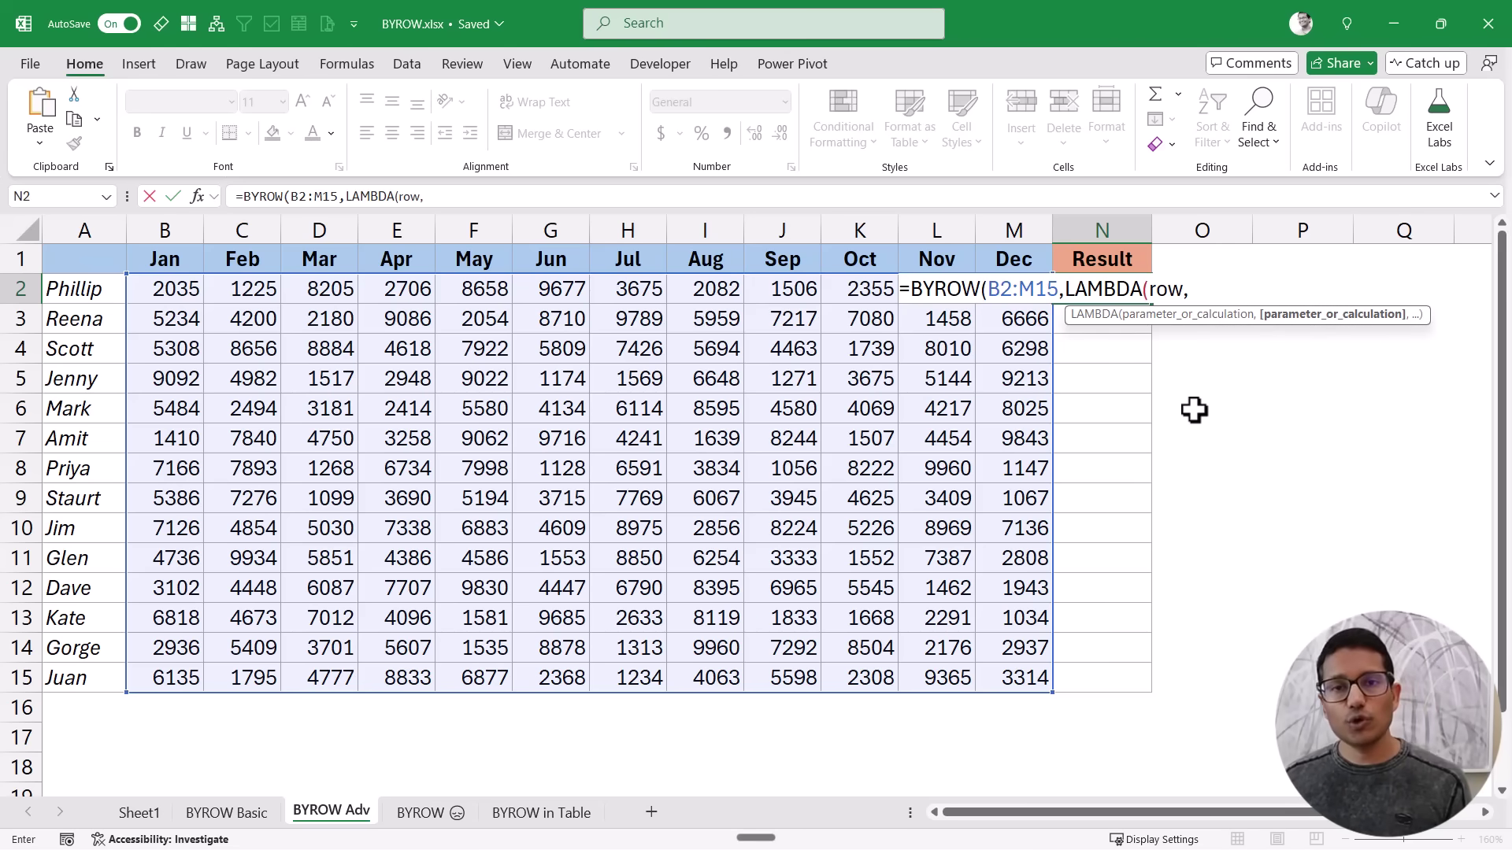
key(ctrl+v)
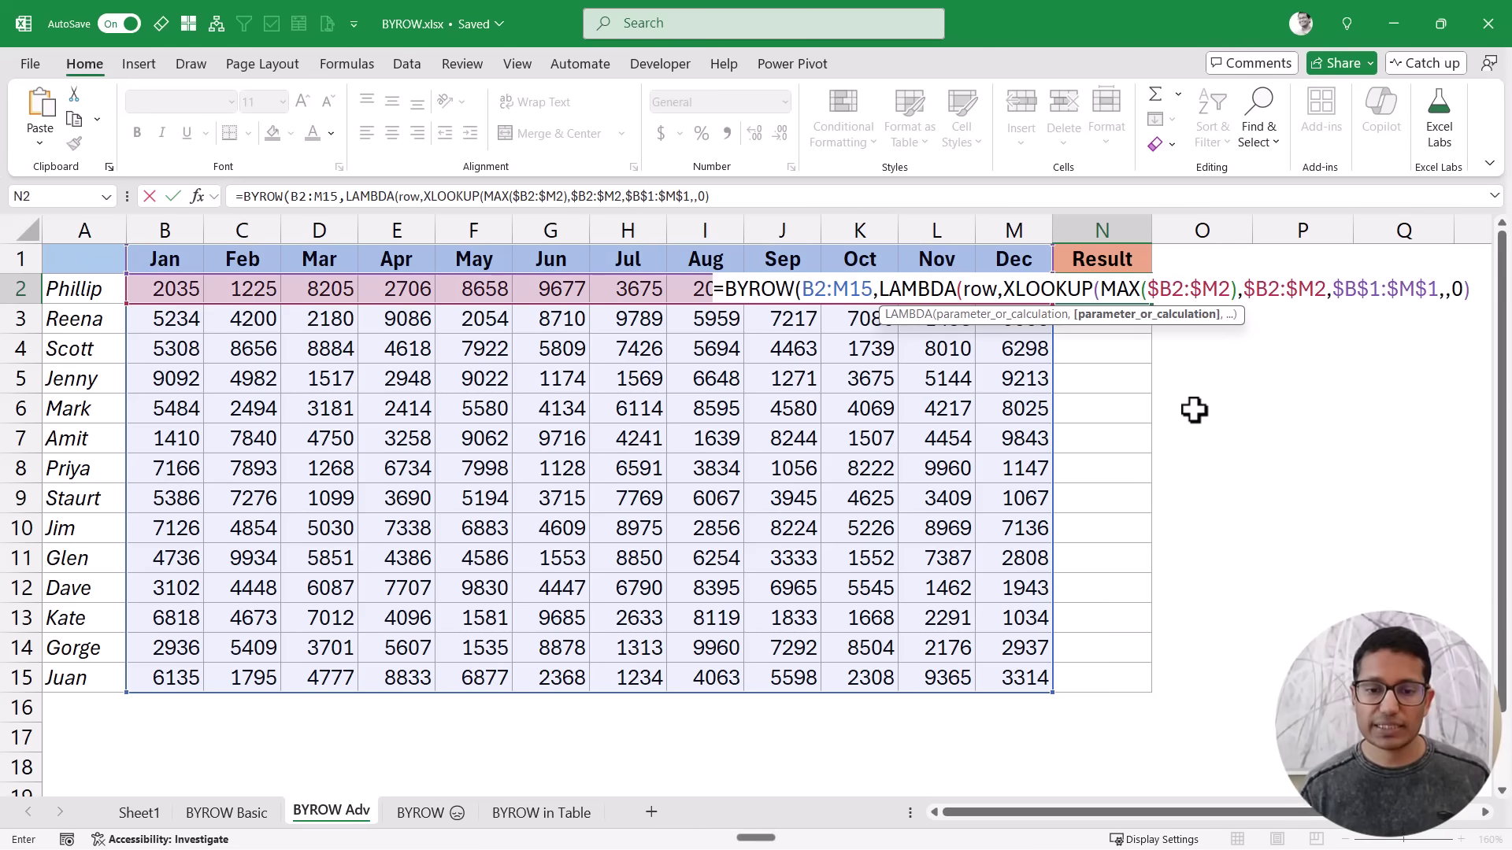
click(765, 192)
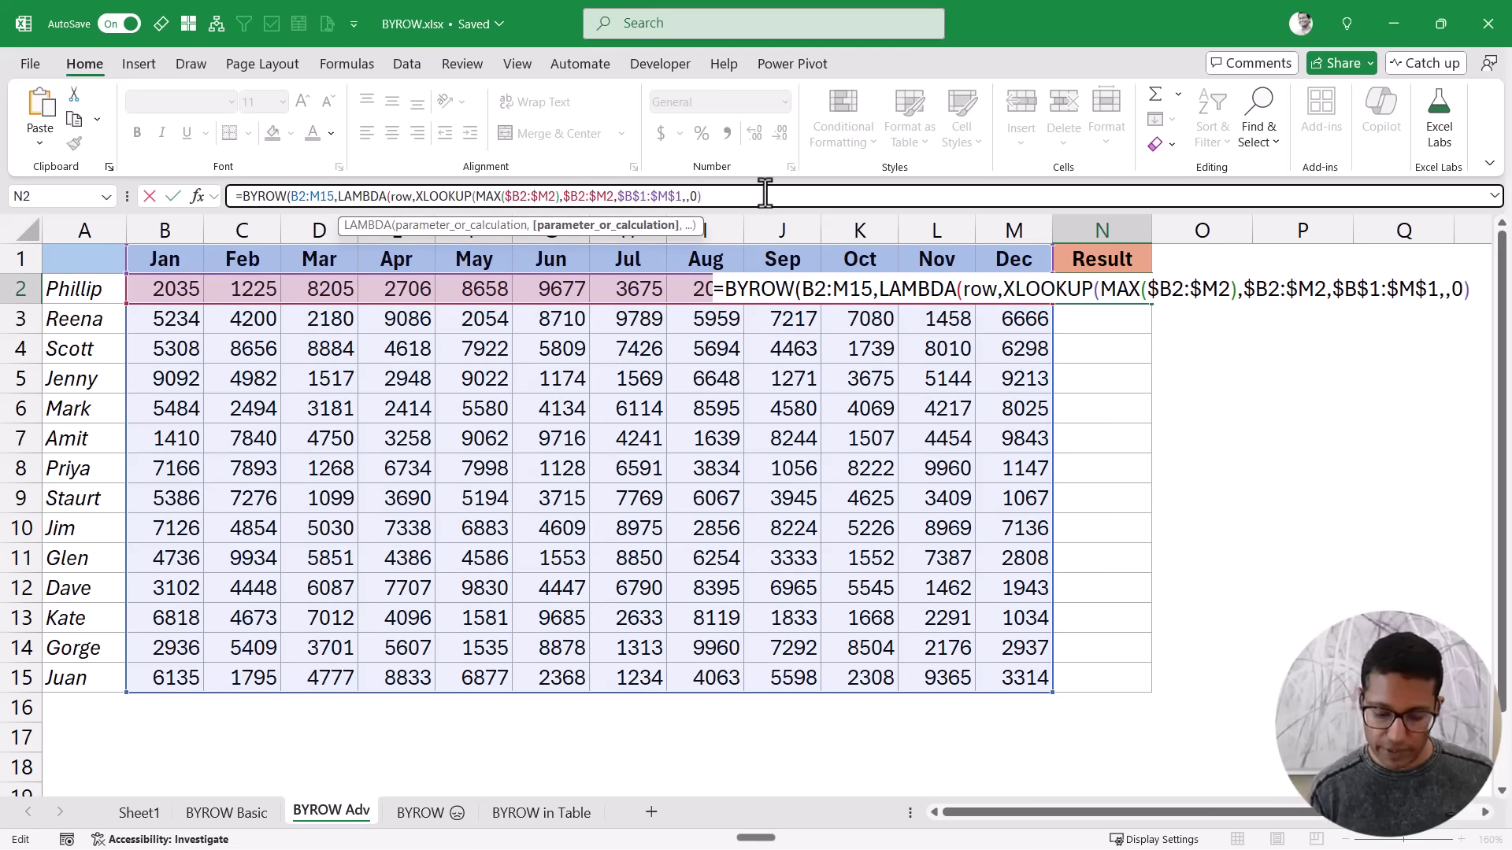
text())
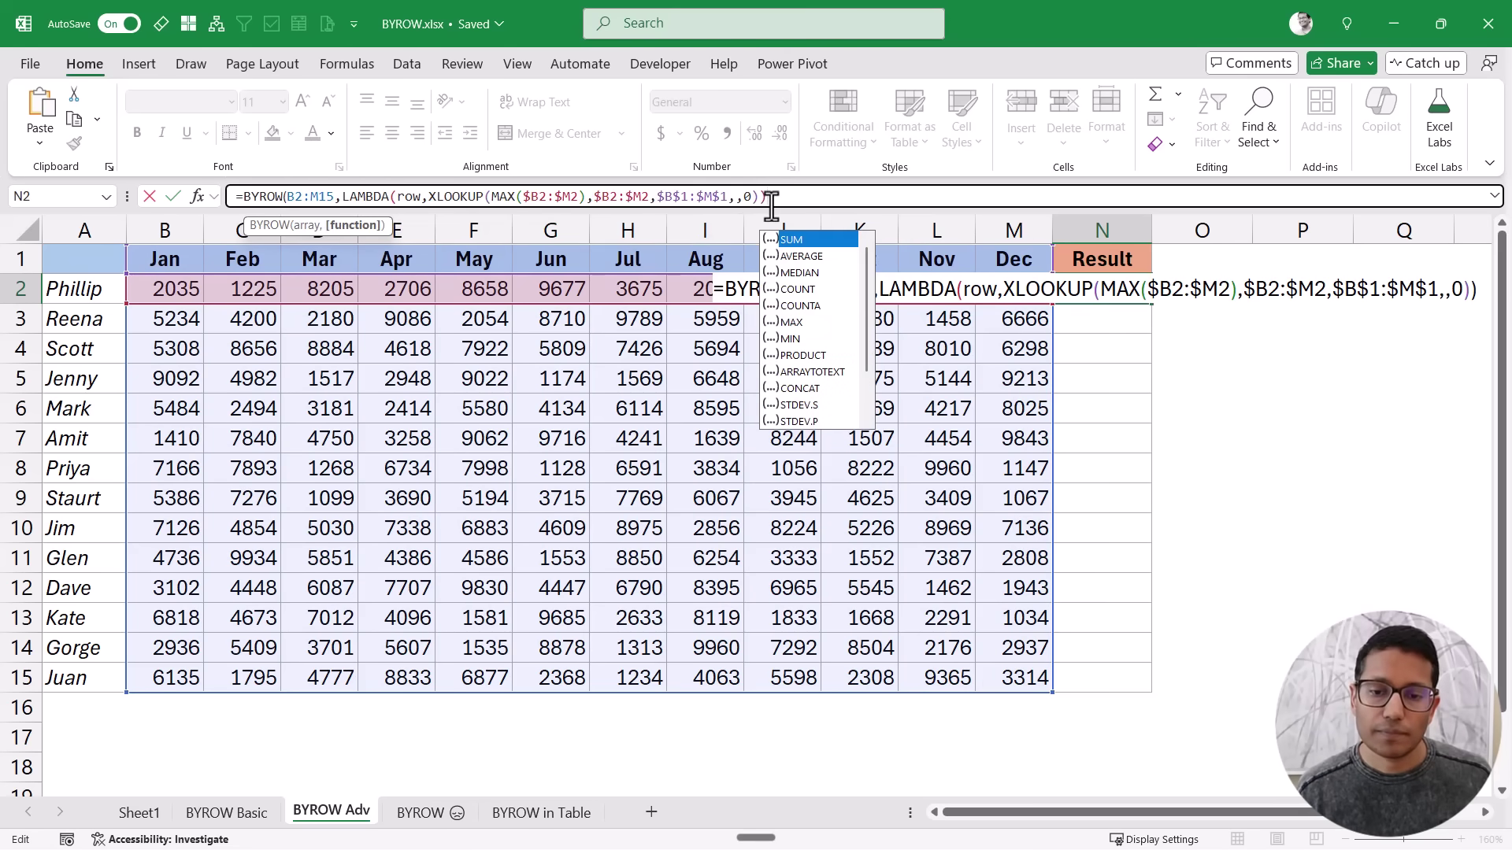
Replace both $B2:$M2 references with row and confirm N2 as =BYROW(B2:M15,LAMBDA(row,XLOOKUP(MAX(row),row,$B$1:$M$1,,0)))
drag(771, 209, 769, 264)
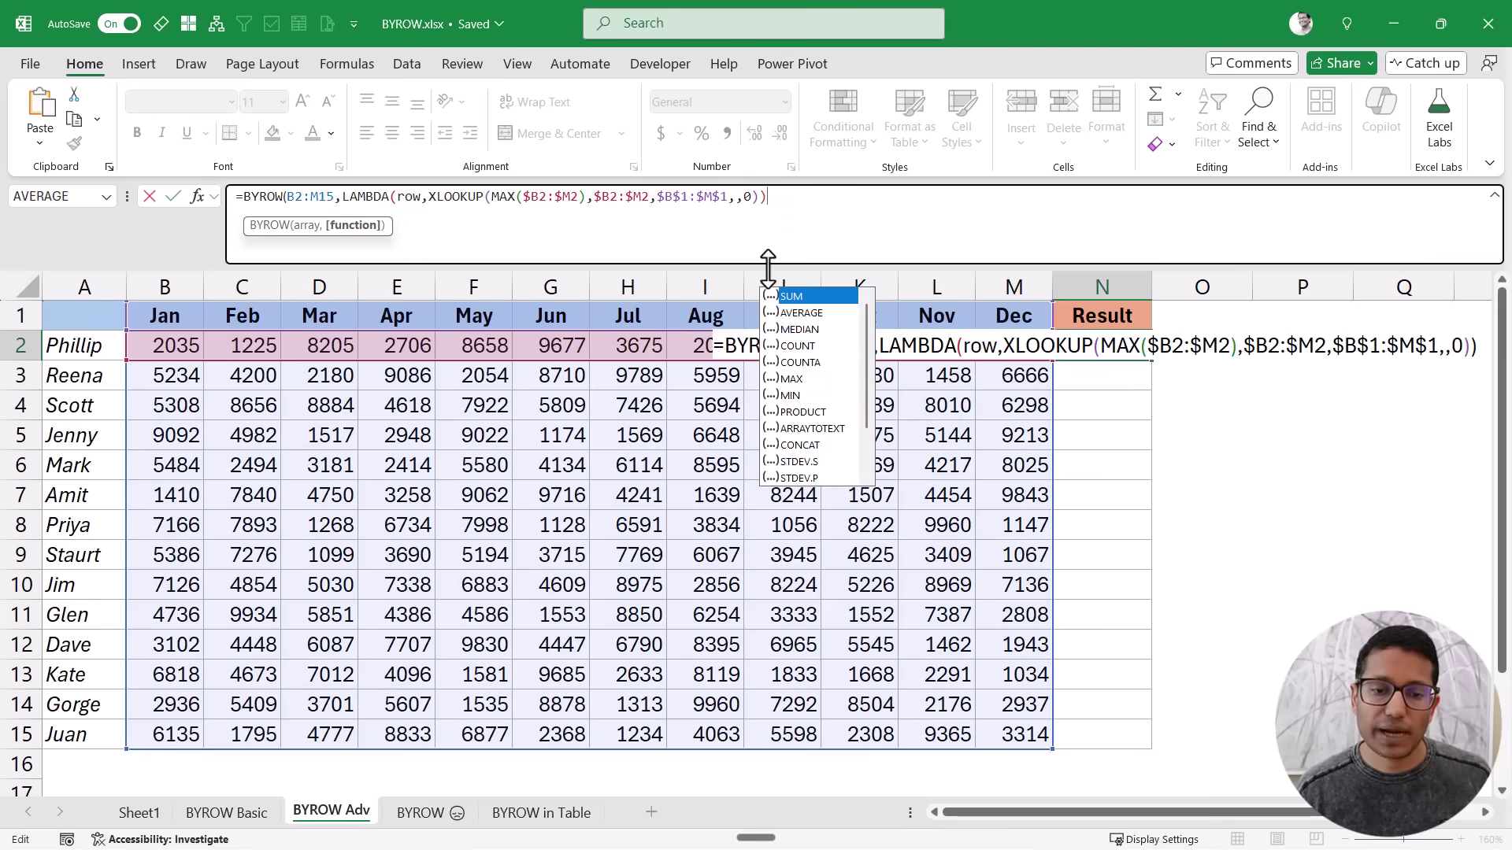
click(453, 196)
drag(523, 196, 580, 196)
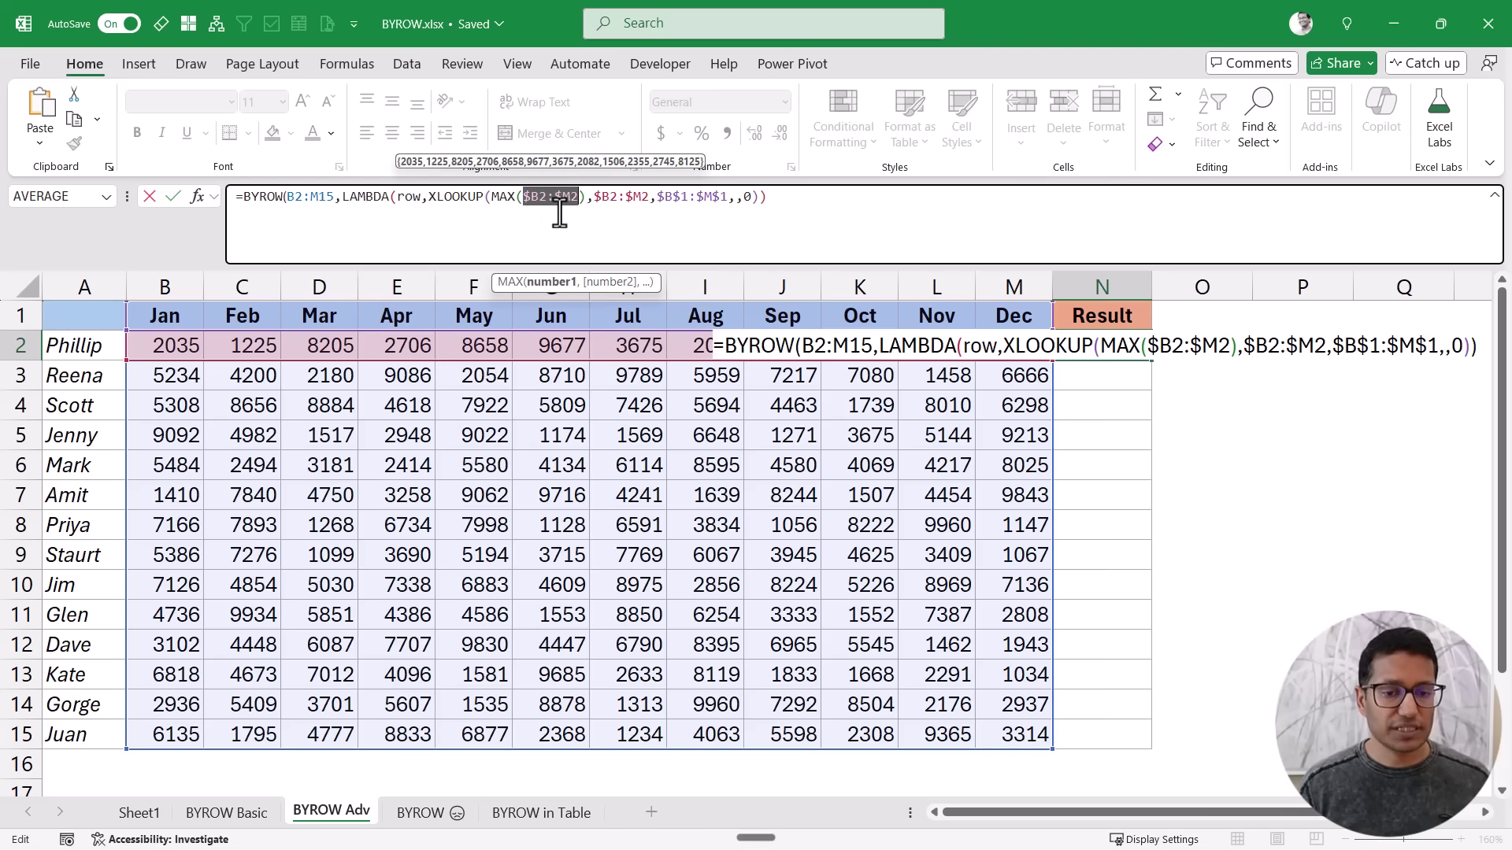
text(row)
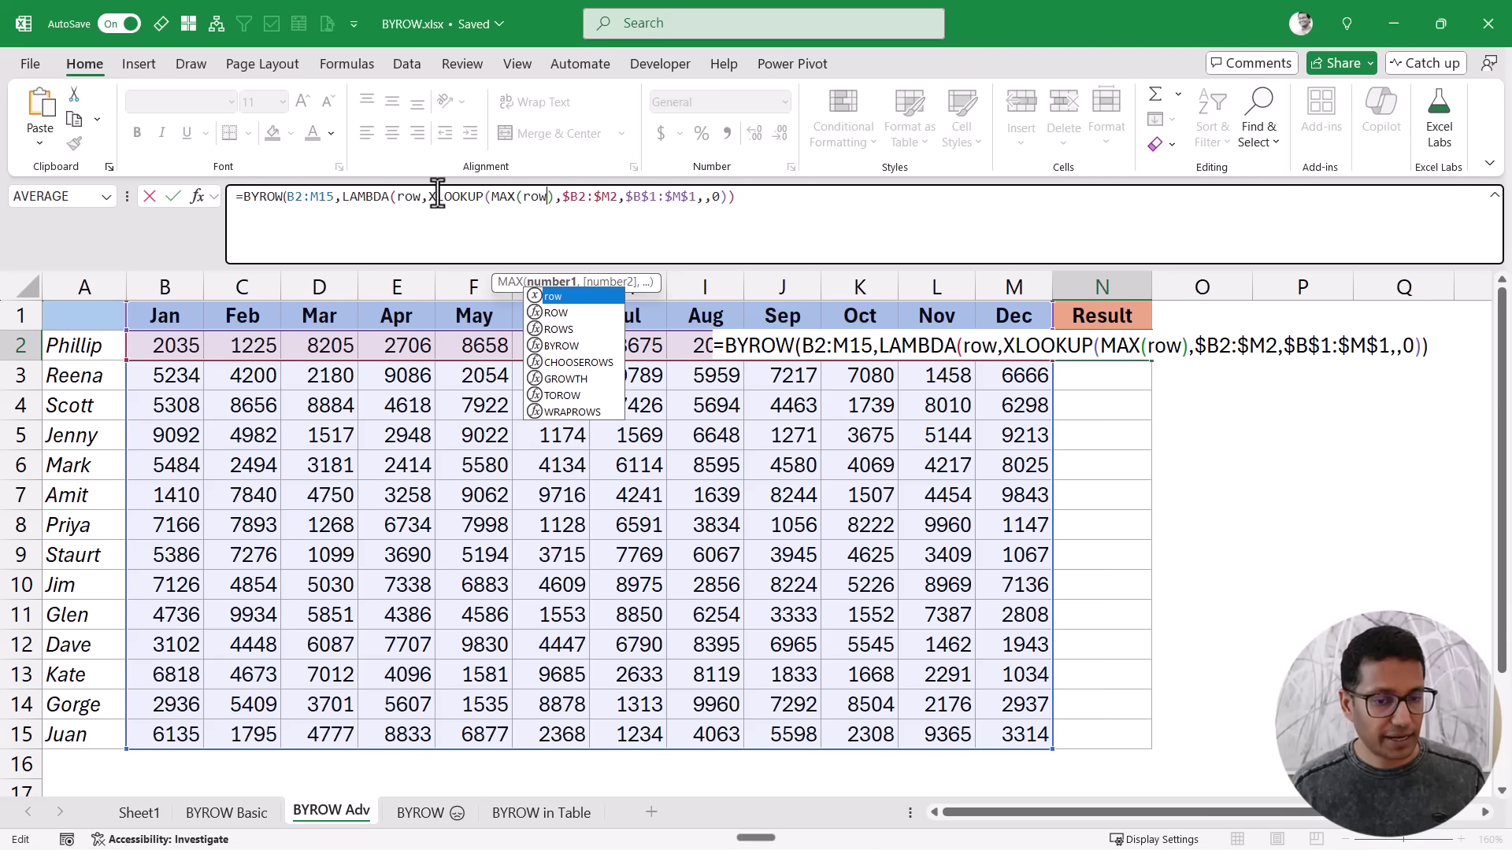
drag(491, 196, 619, 197)
text(row)
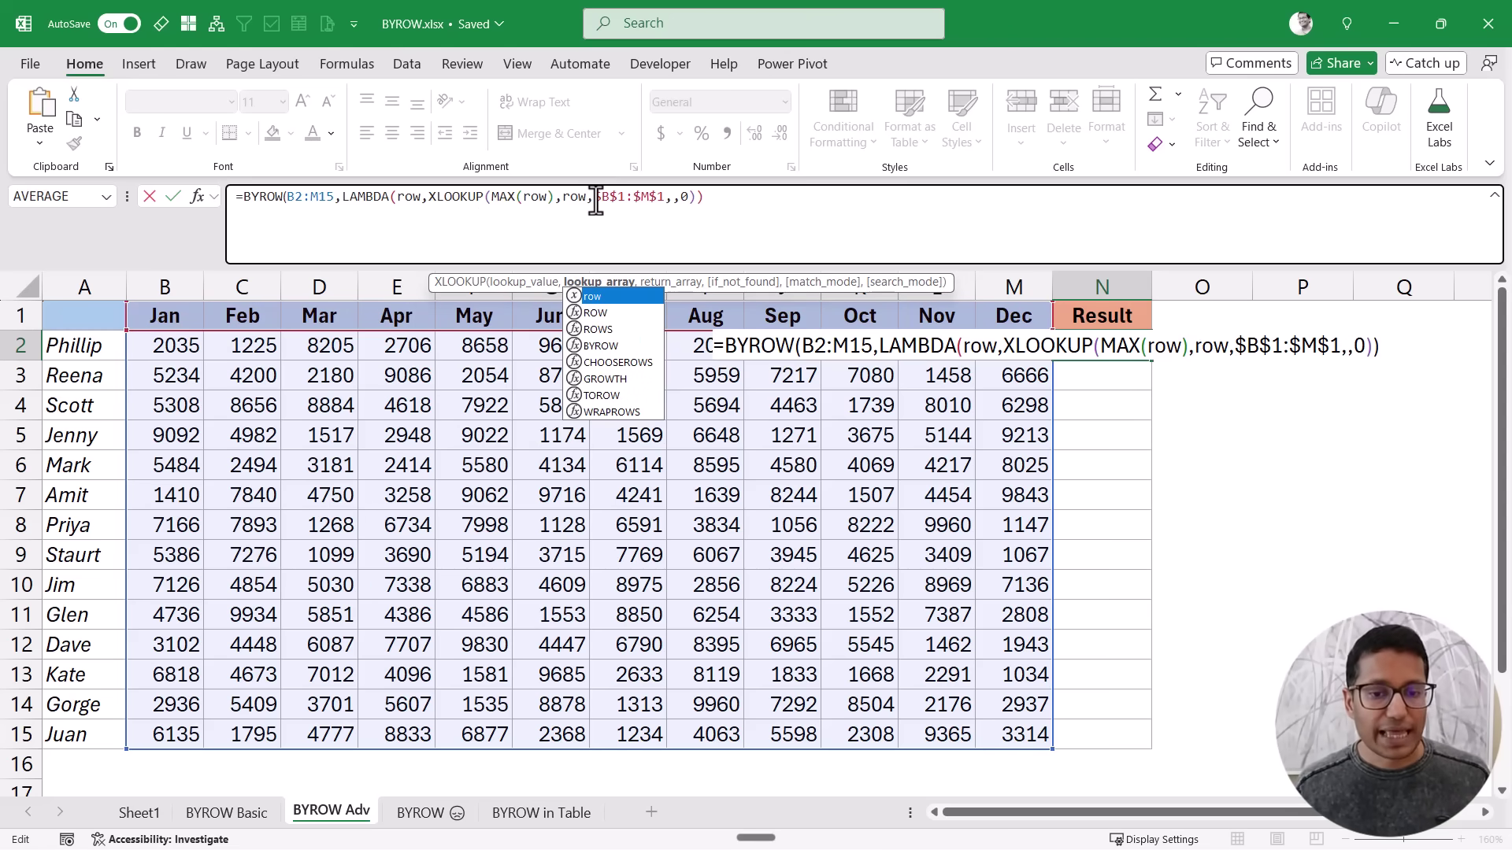
drag(594, 196, 662, 197)
click(730, 197)
key(Return)
key(Return)
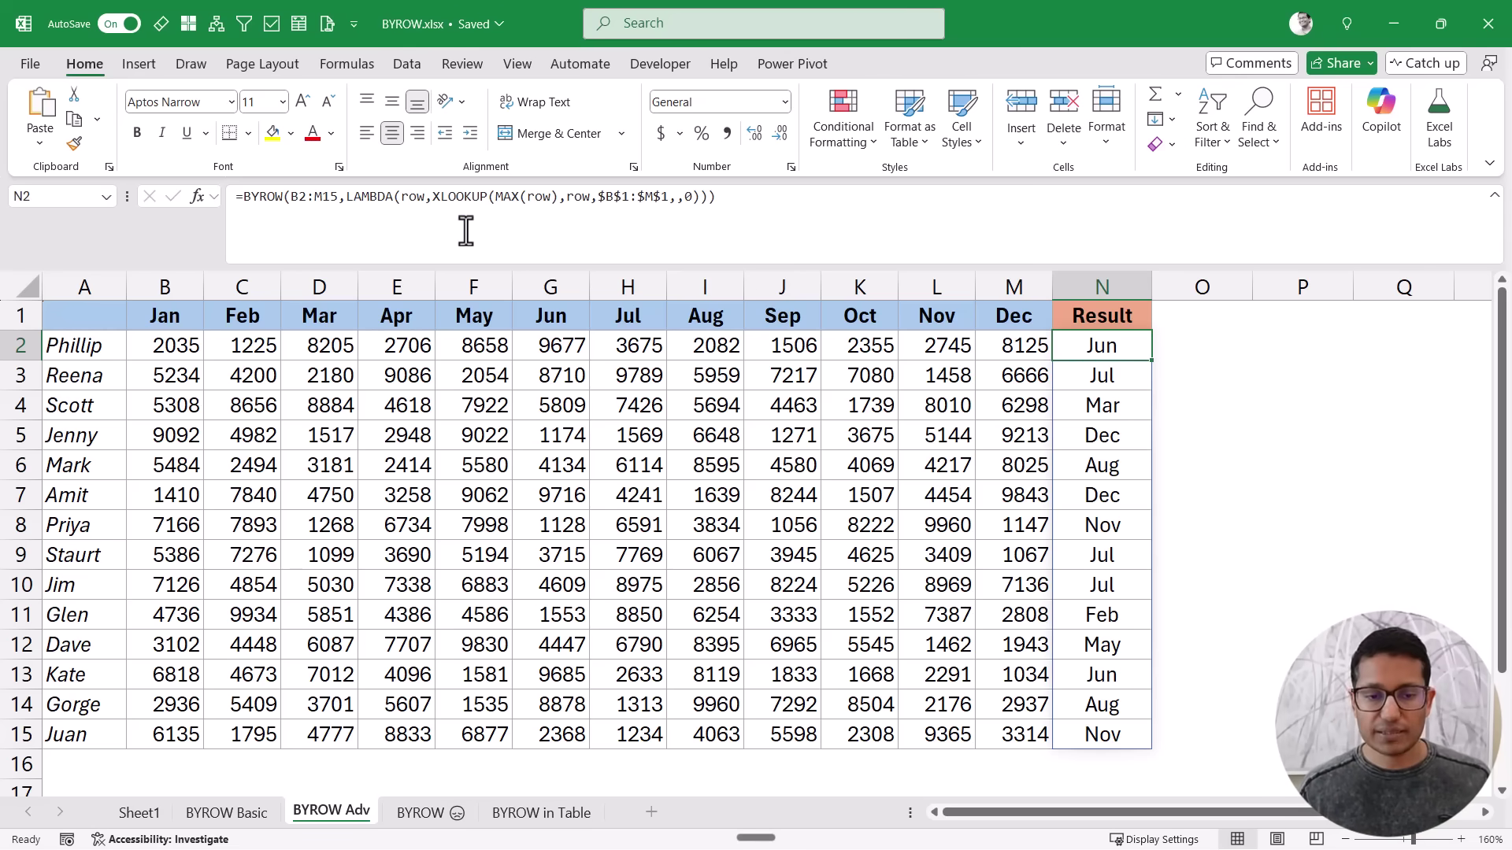
drag(347, 197, 726, 196)
click(725, 196)
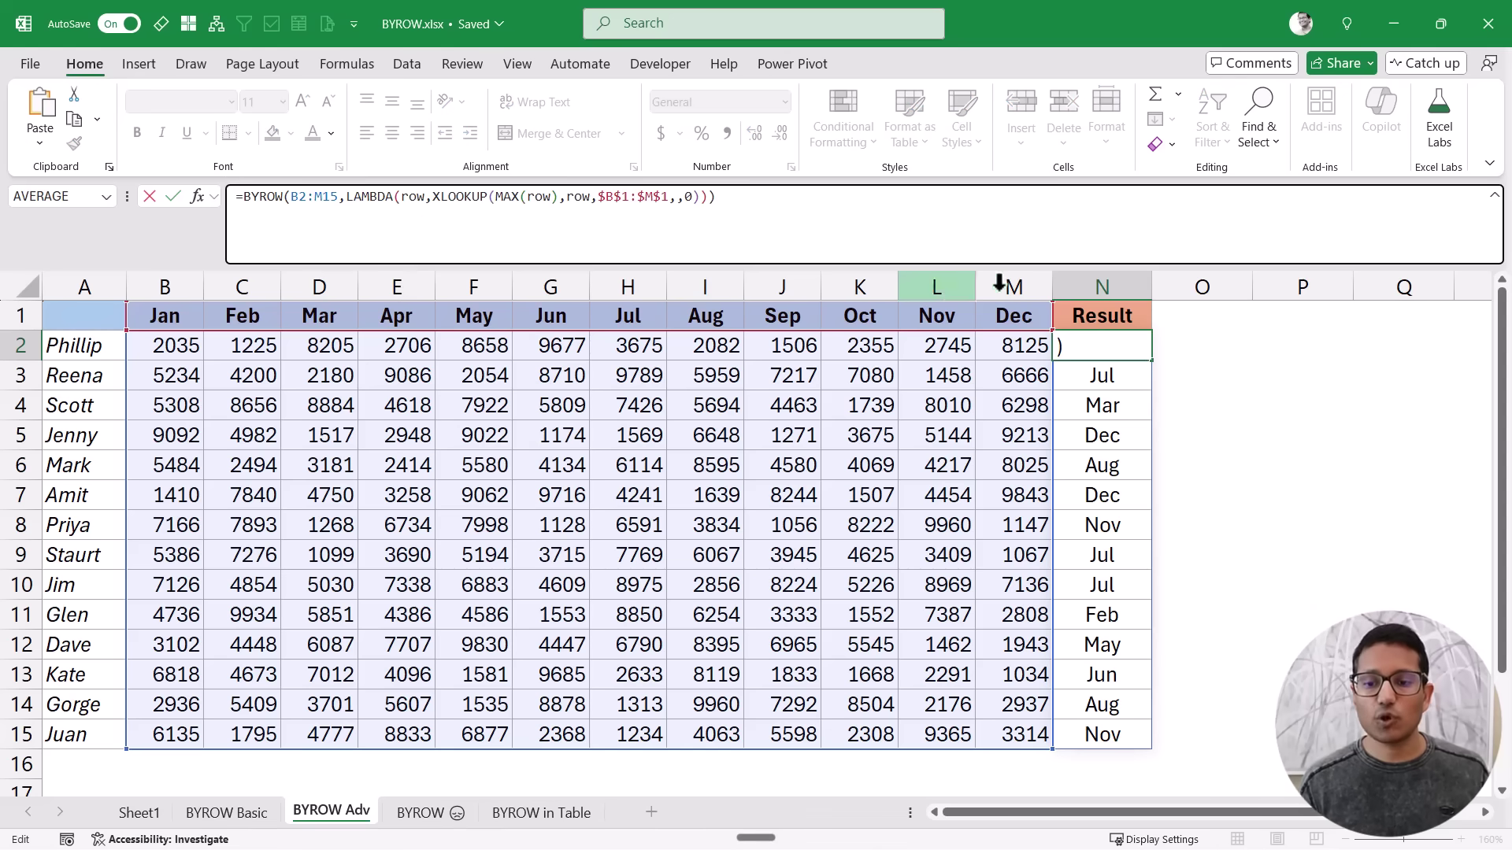
key(Escape)
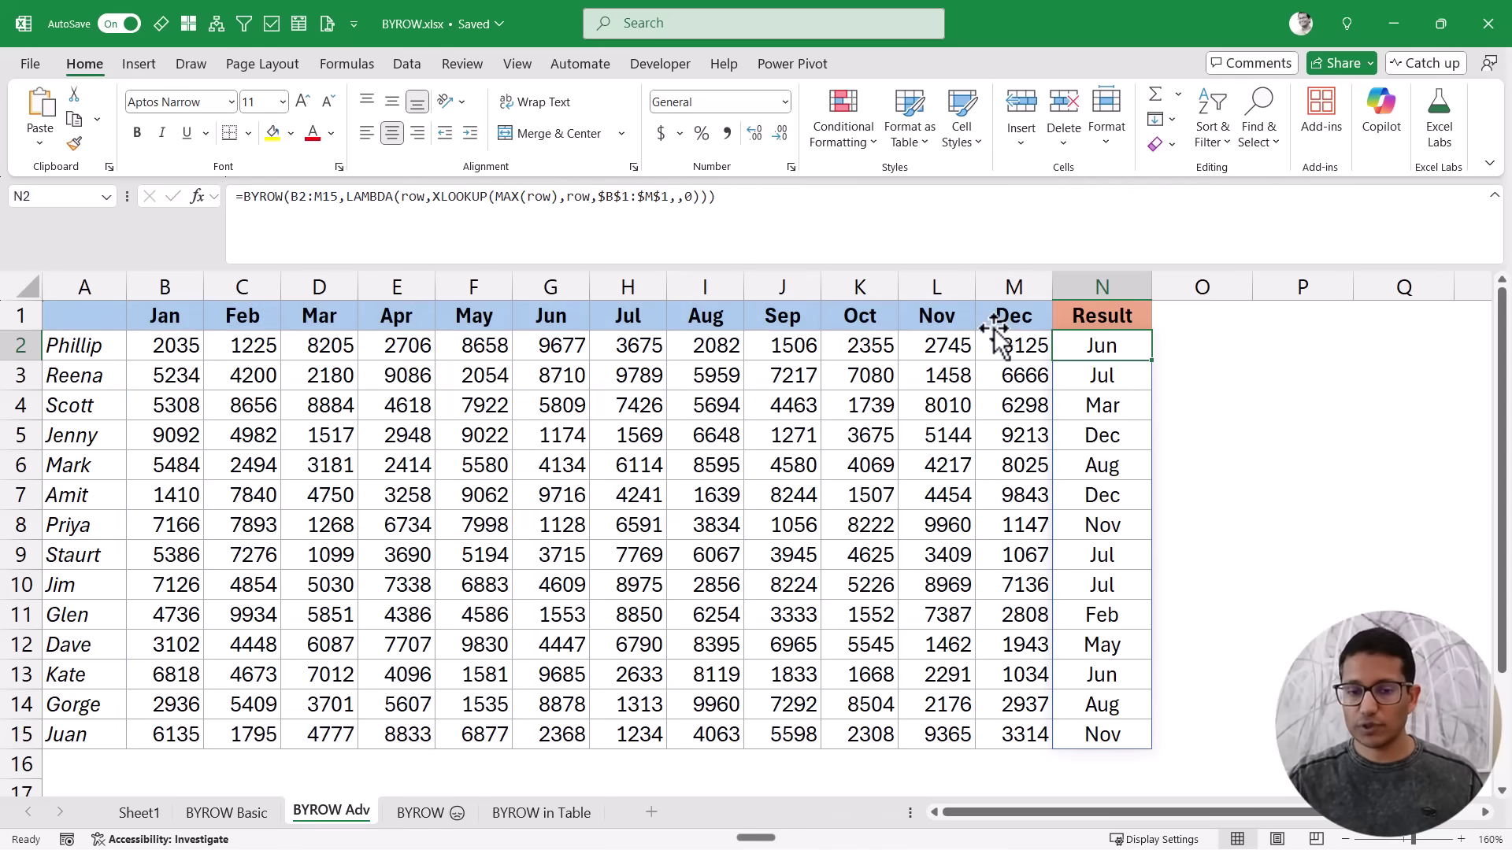
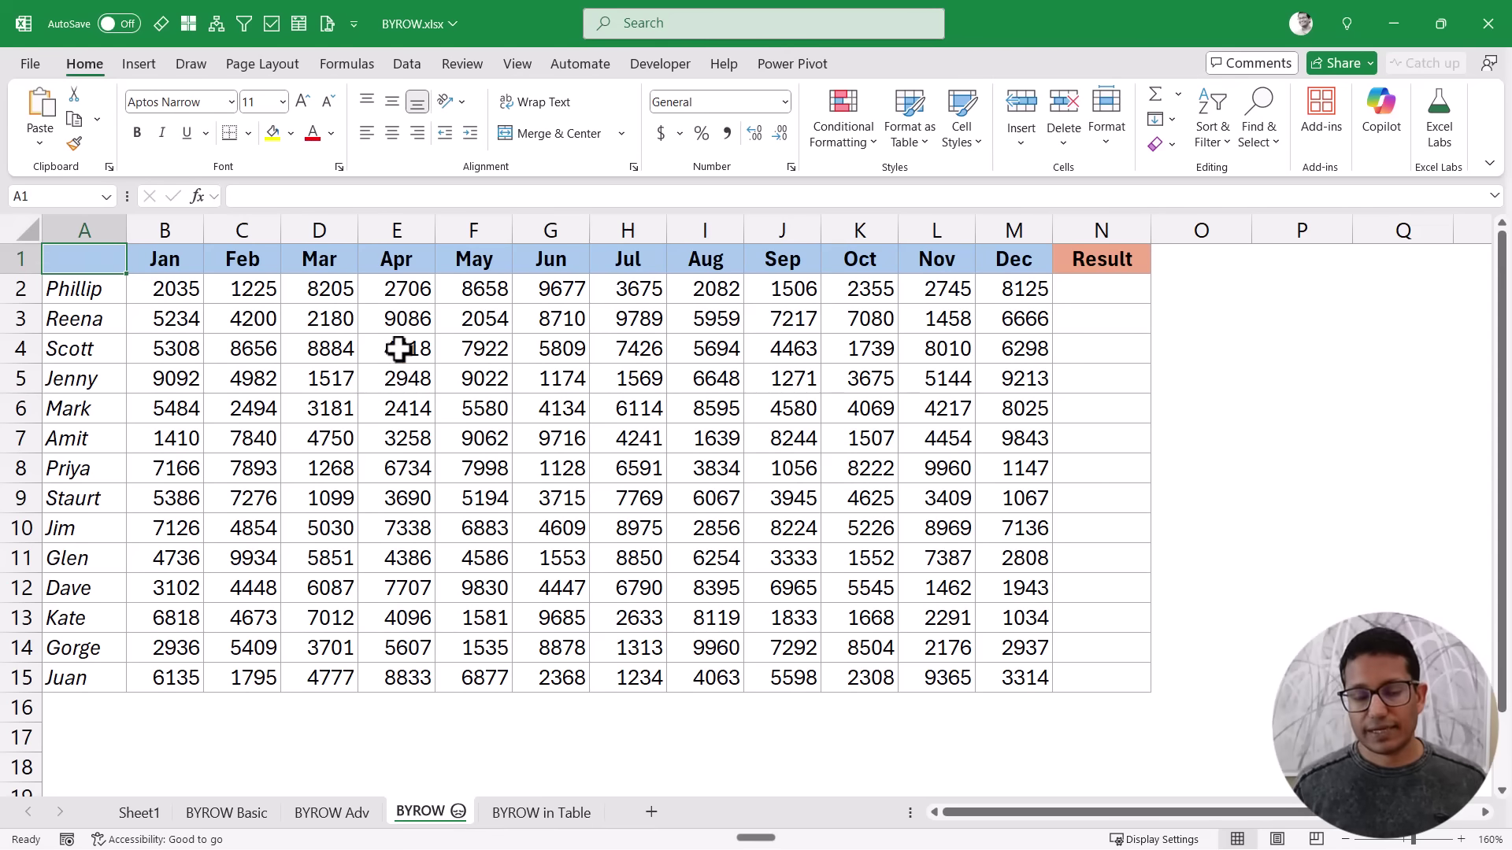
click(1075, 297)
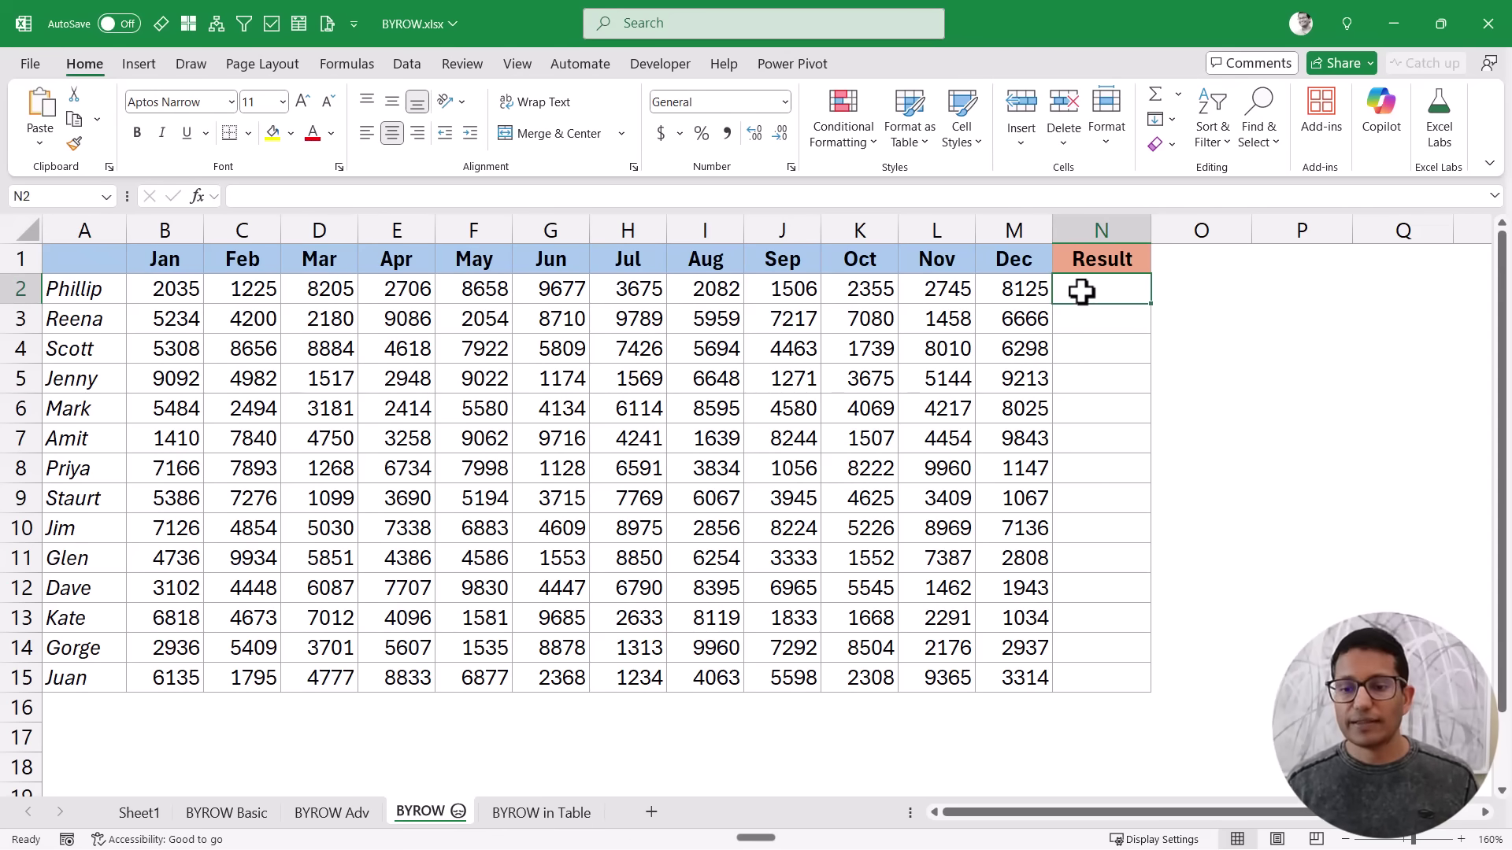
mouse_move(1078, 294)
mouse_down()
mouse_move(1131, 513)
mouse_move(1123, 677)
mouse_up()
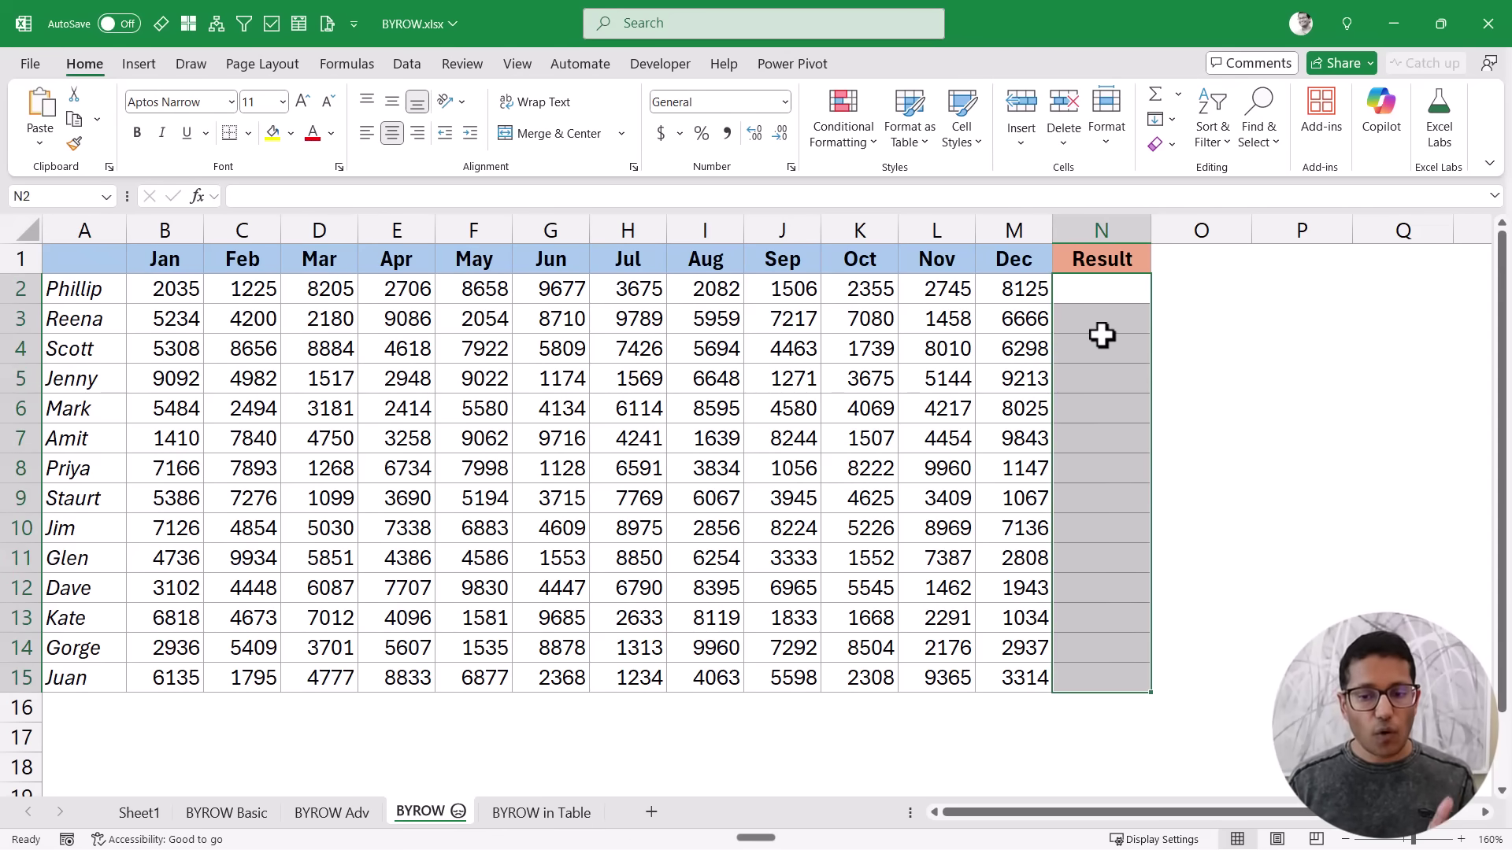
drag(1108, 293, 1282, 676)
Start a LARGE formula in N2 with B2:M2 as its array
click(1093, 292)
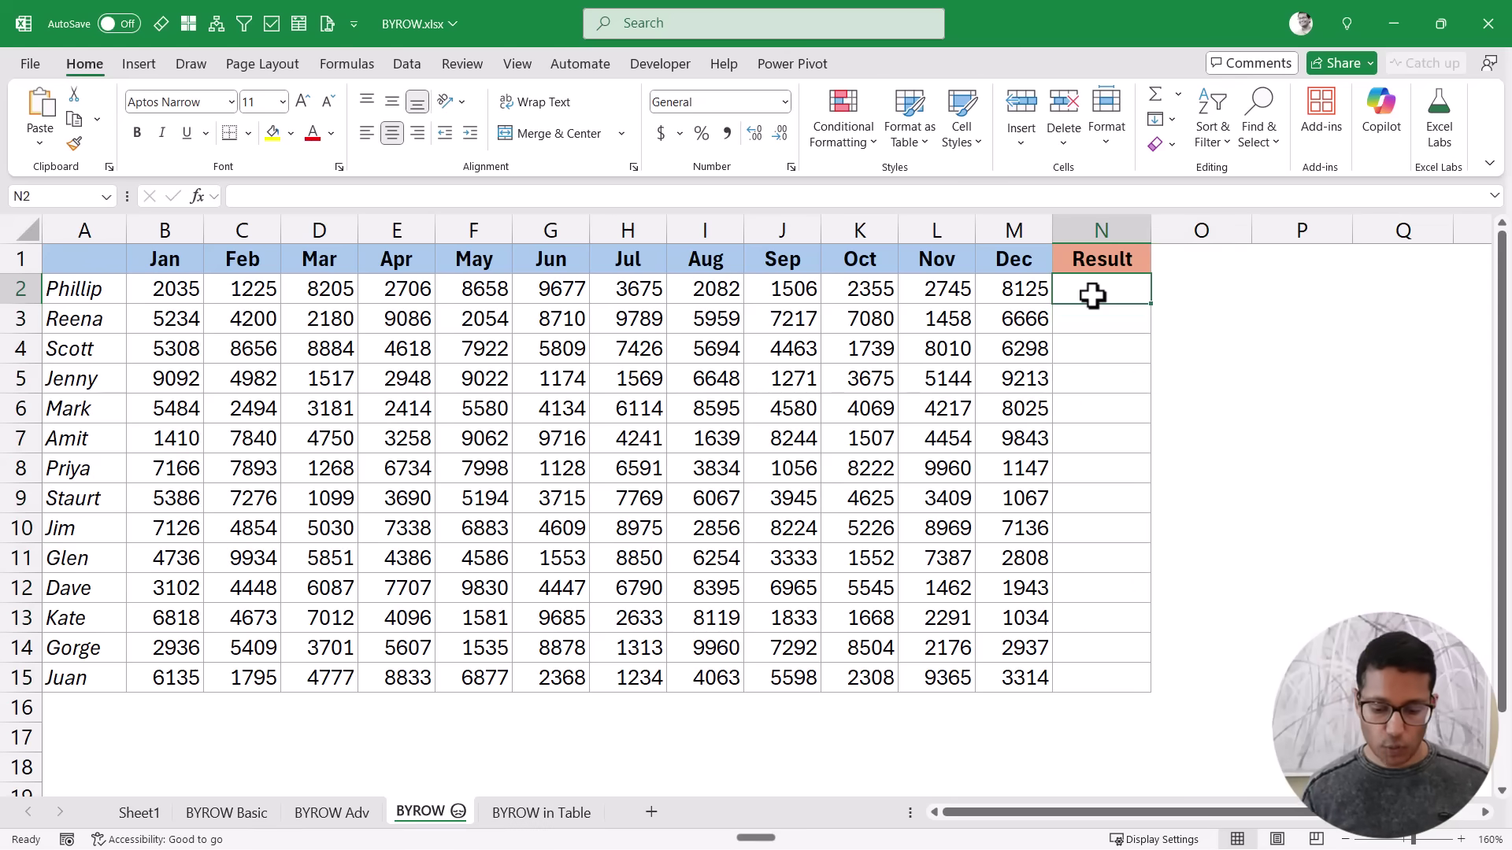
text(=alr)
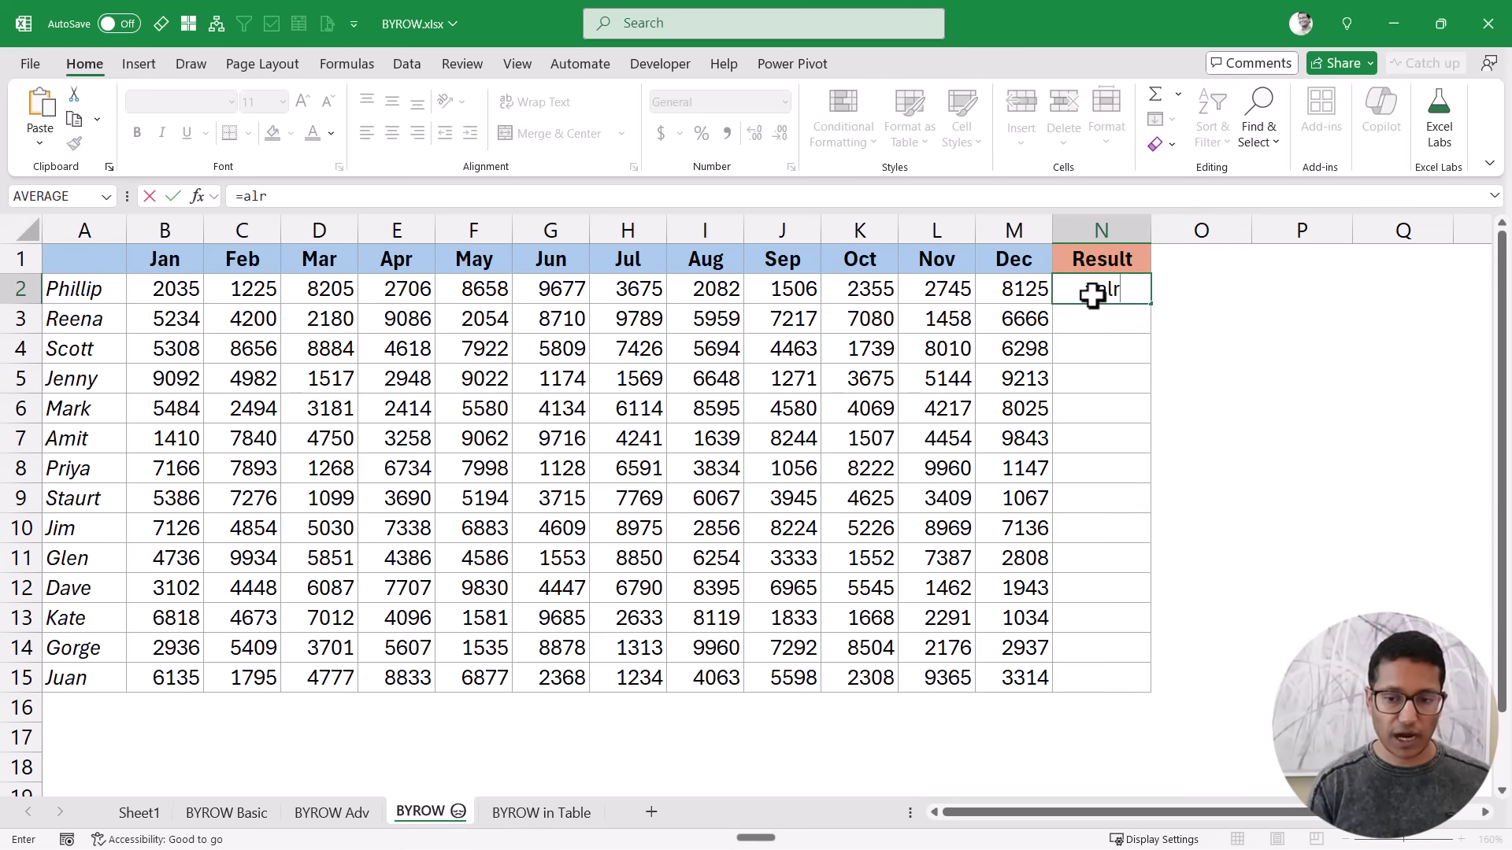
key(BackSpace)
key(BackSpace)
key(BackSpace)
text(lar)
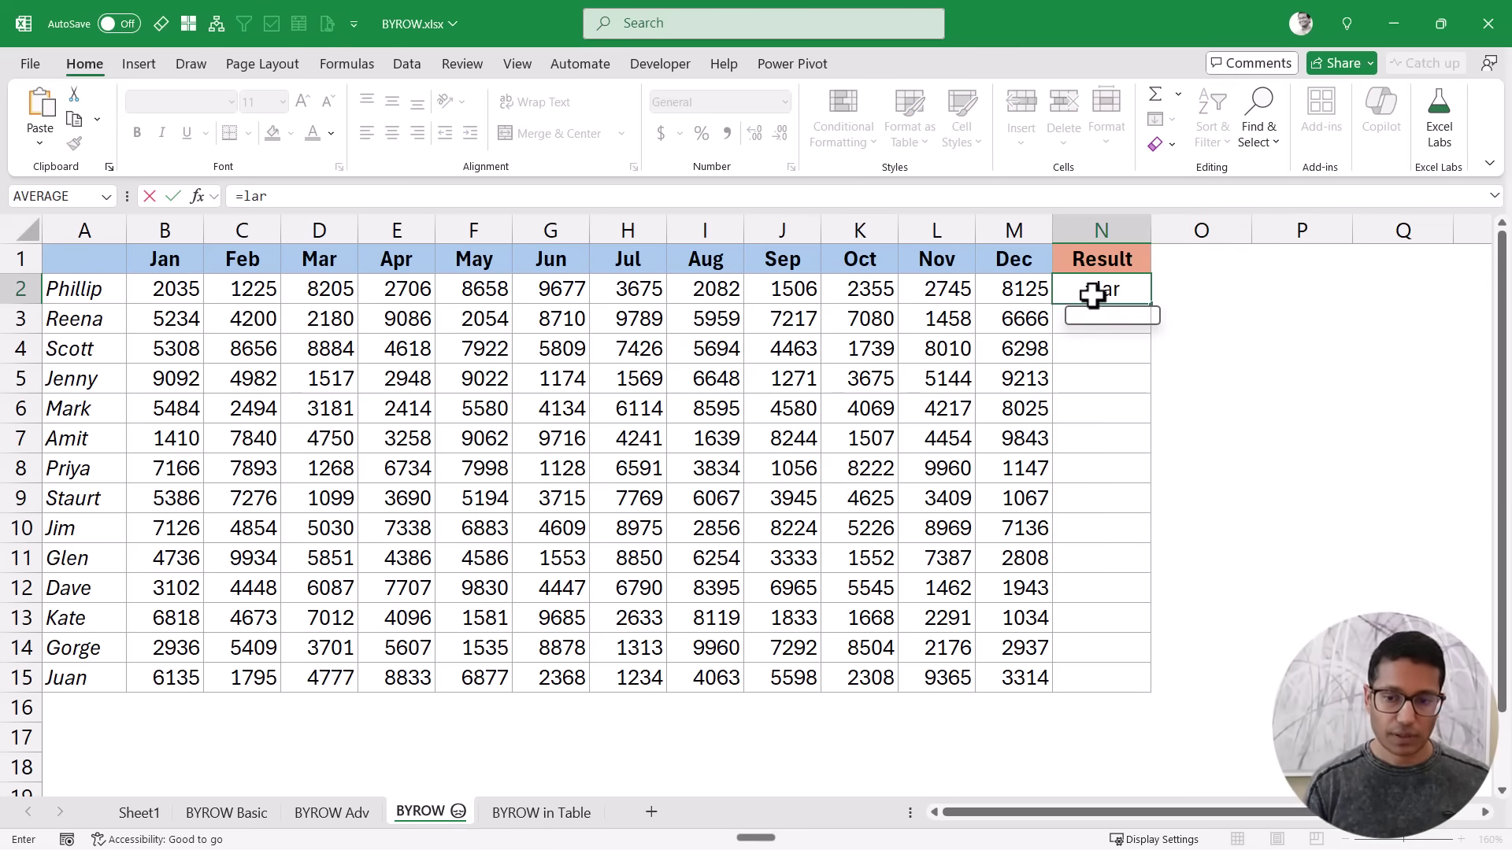
key(Tab)
drag(162, 292, 988, 283)
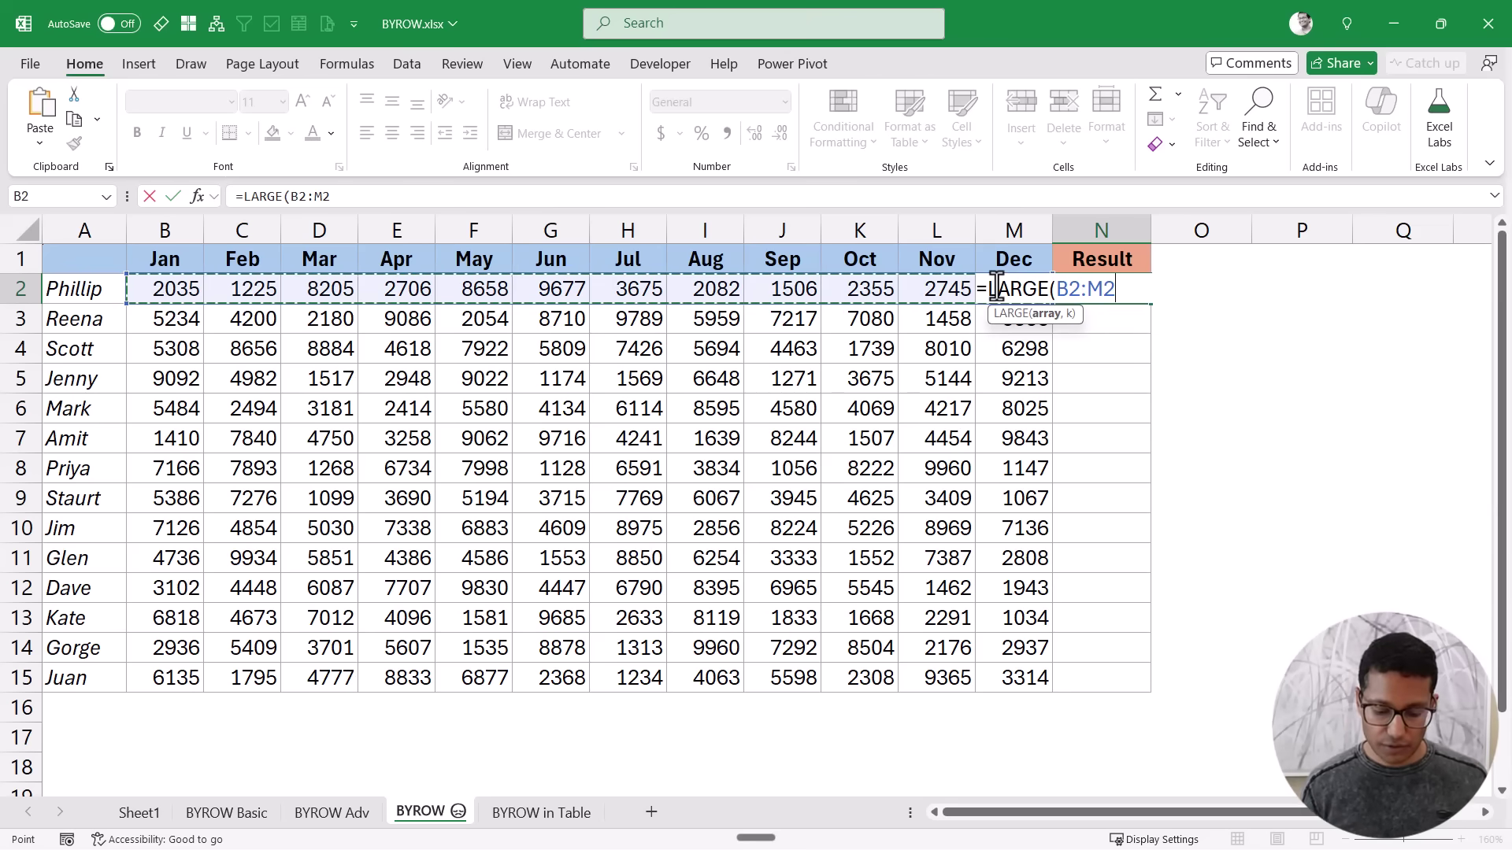
text(,)
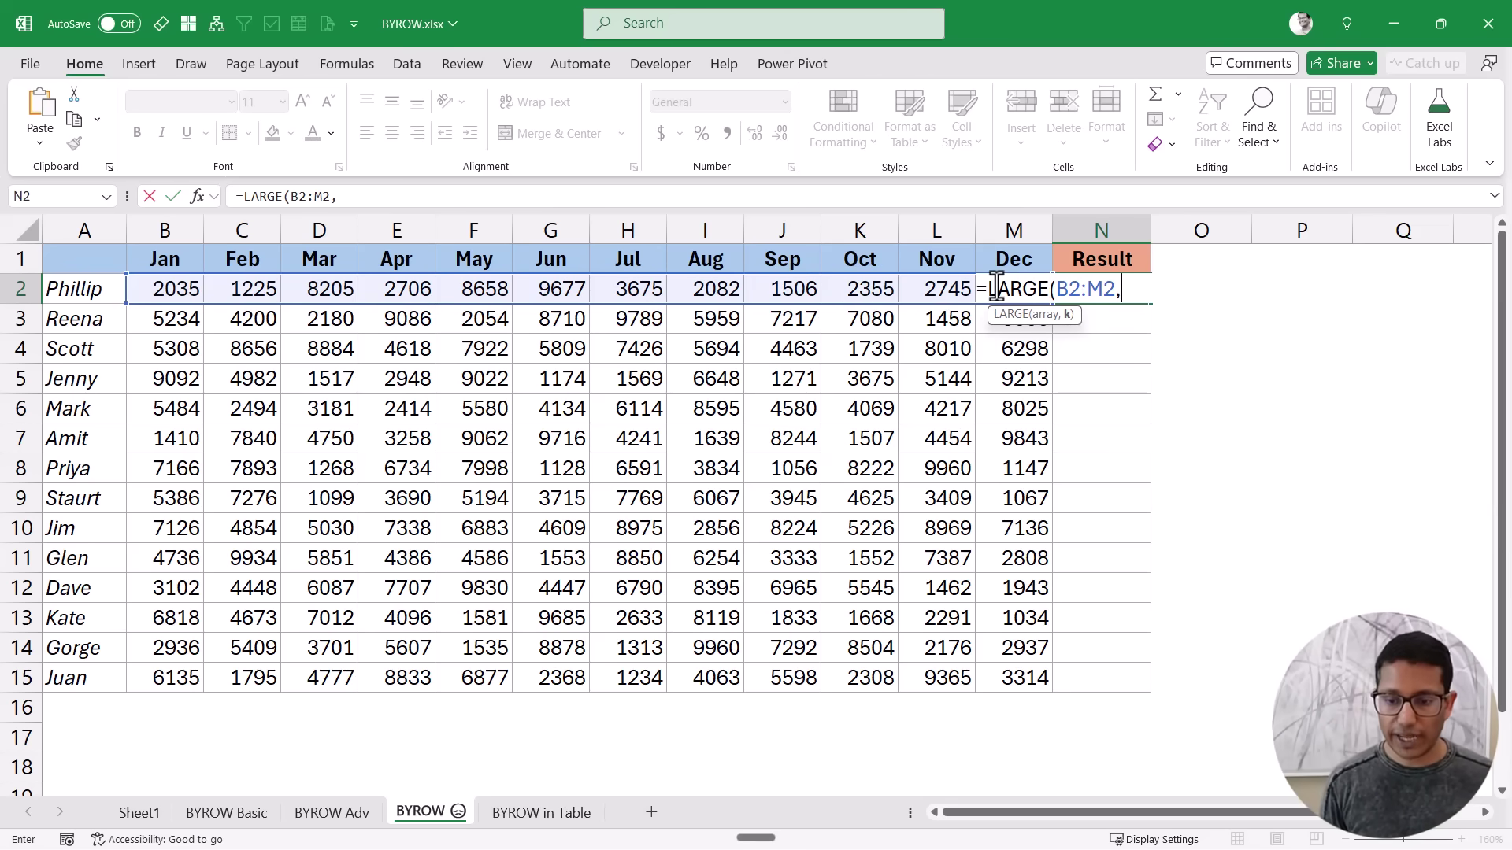
Give LARGE the array constant {1,2,3} as k and confirm N2 as =LARGE(B2:M2,{1,2,3})
text({})
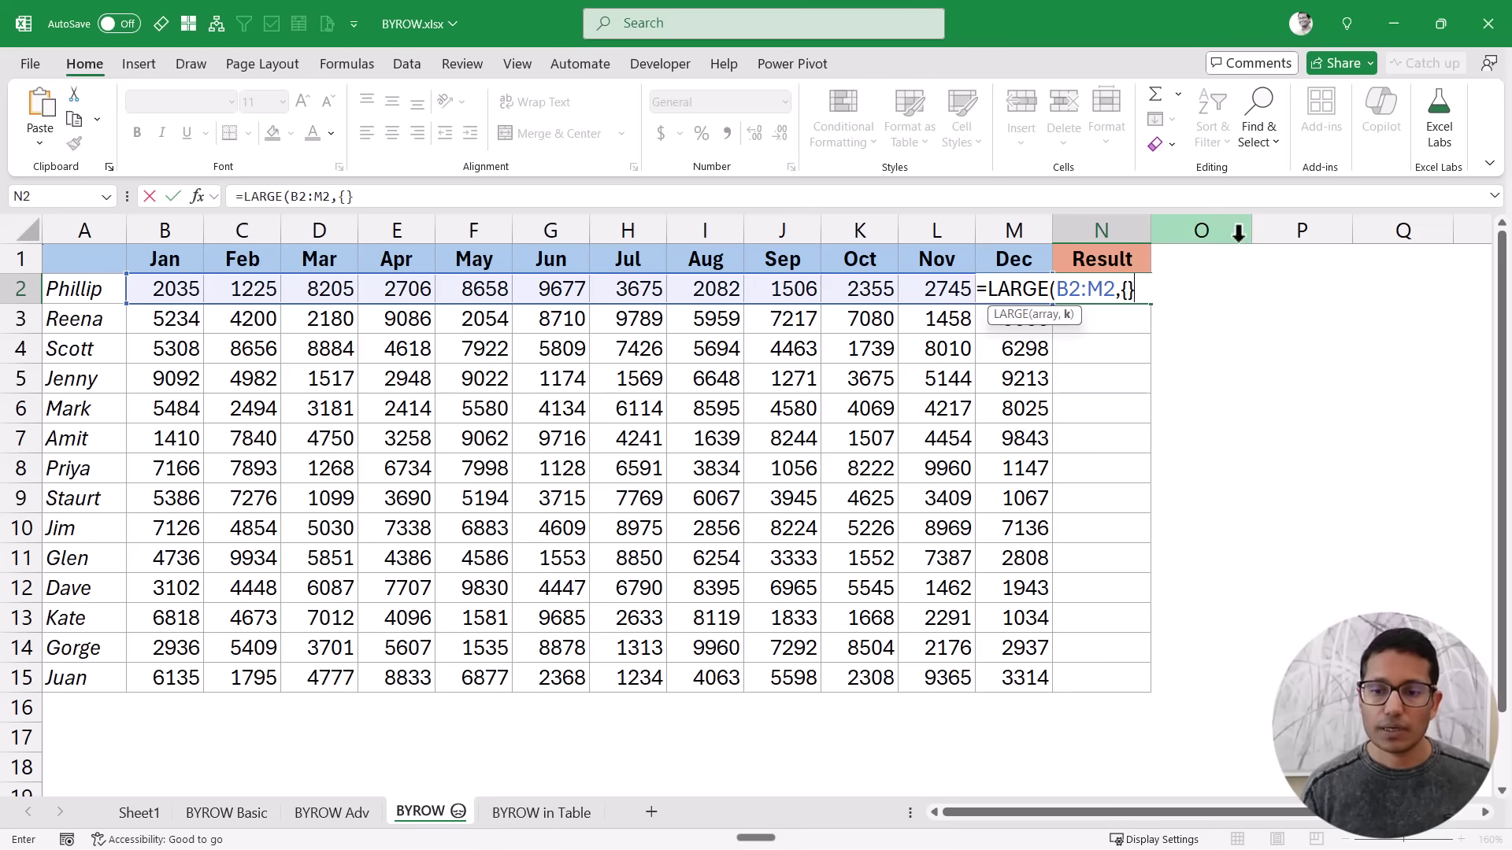
click(1131, 295)
text(1,2,3)
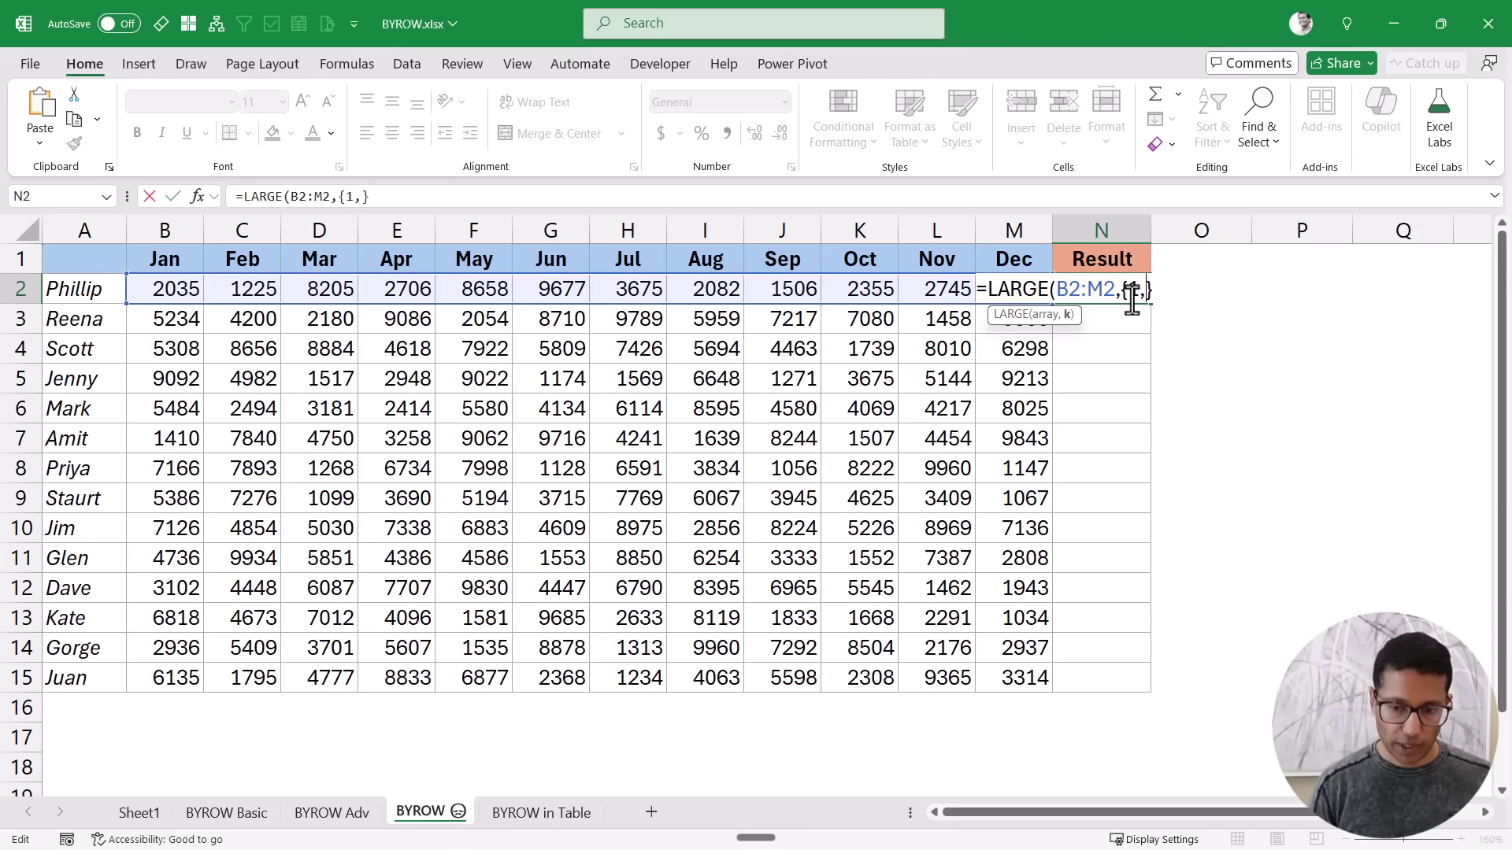
click(1195, 291)
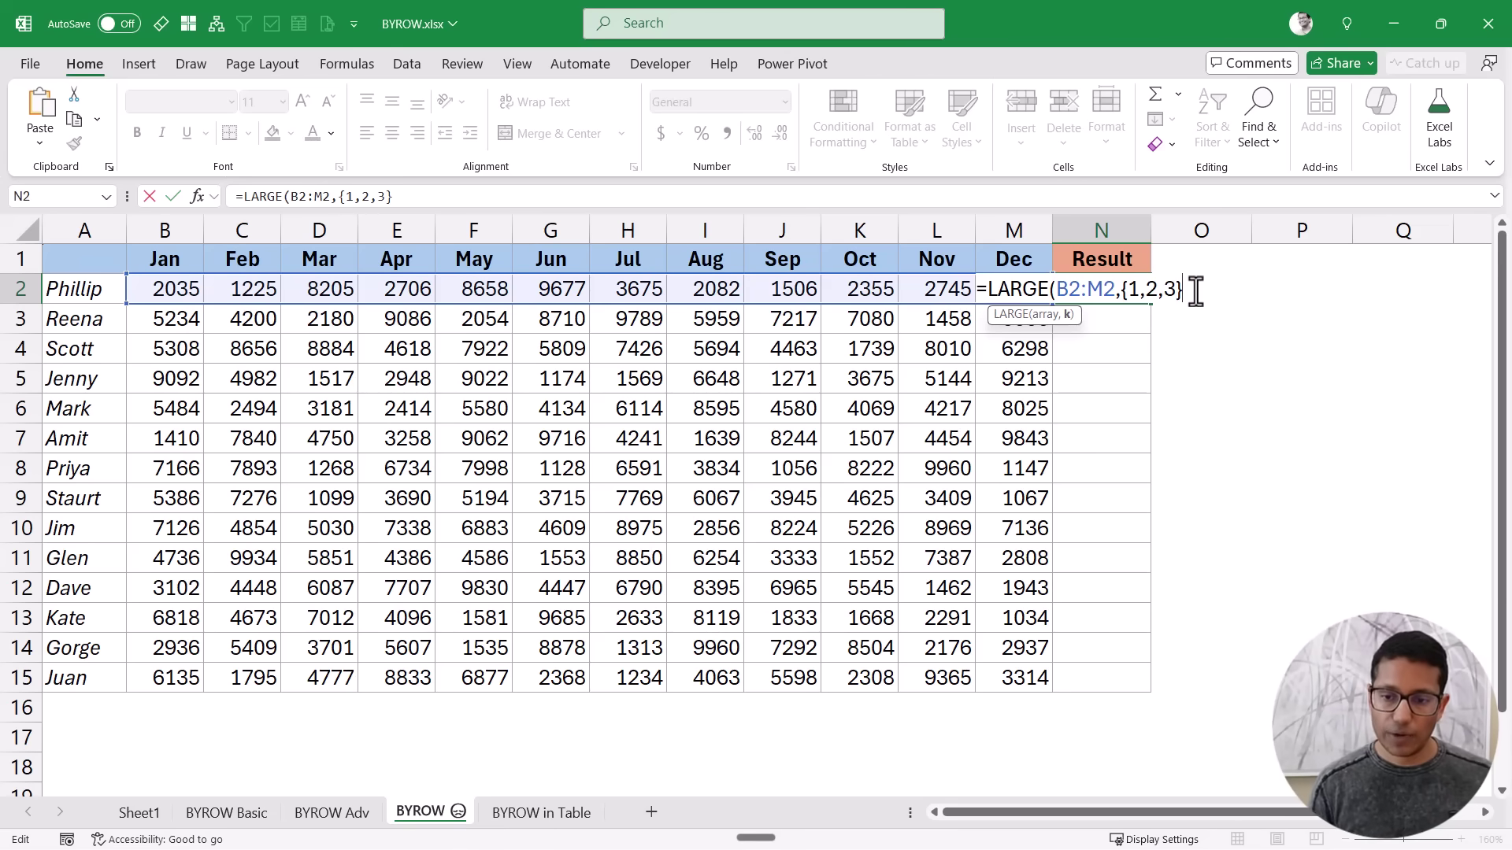
text())
key(Return)
key(Up)
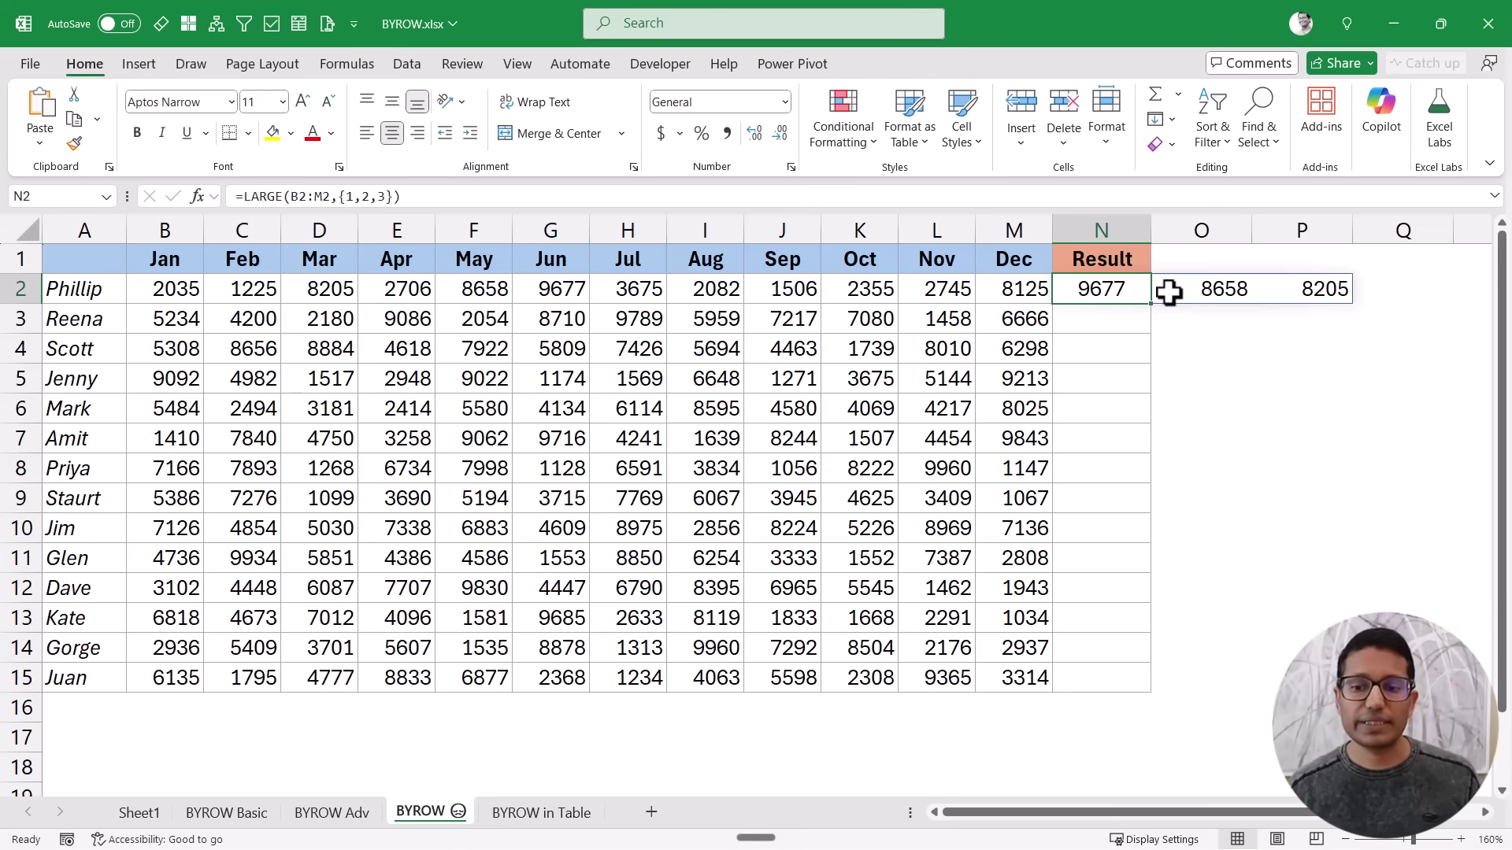
Copy N2's LARGE expression without the equals sign and clear the spilled results from N2:P2
drag(1127, 291, 1283, 288)
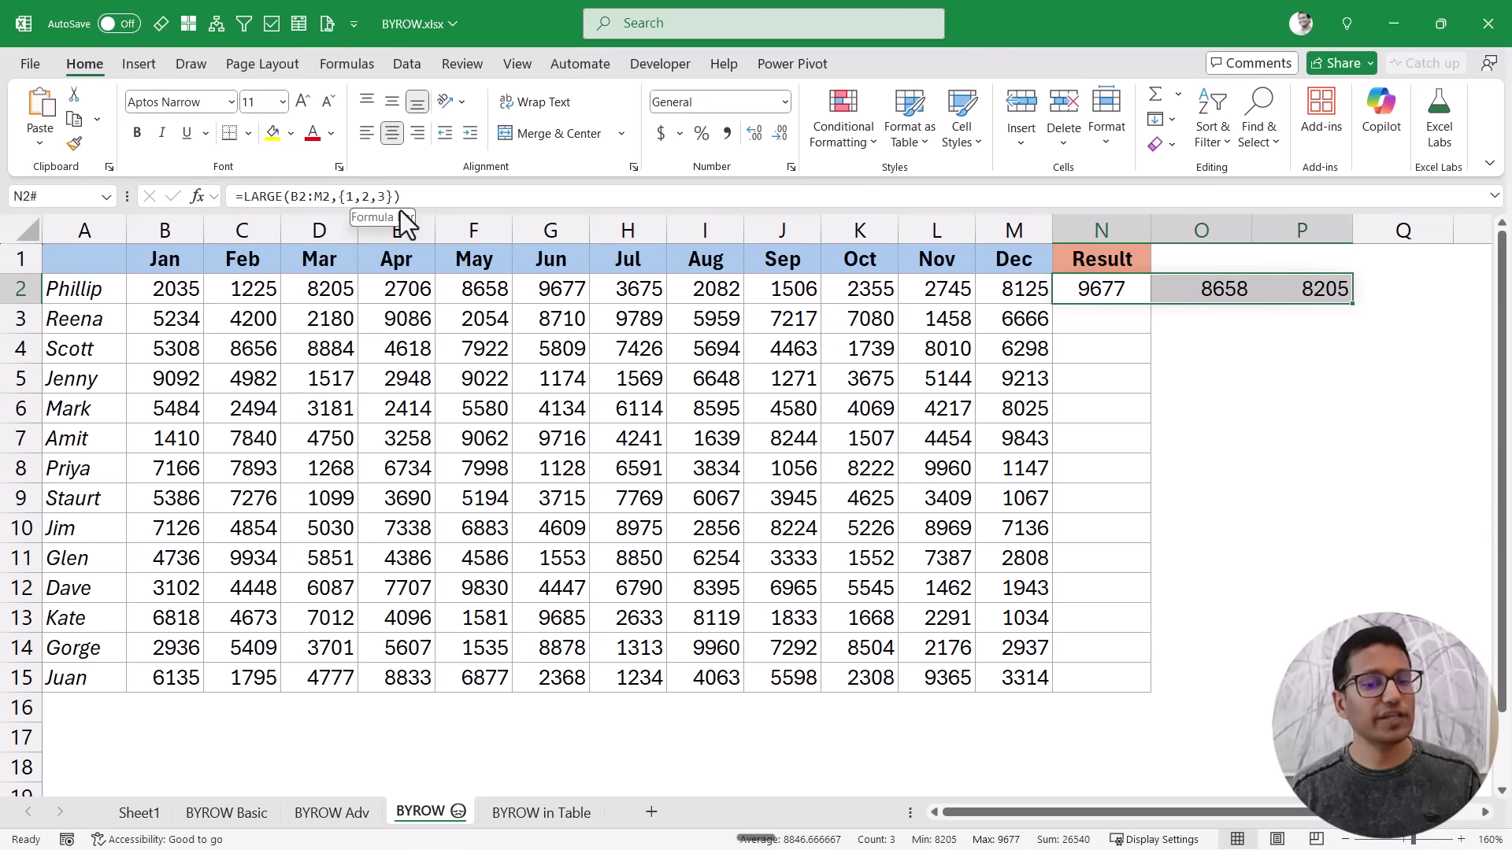
double_click(1115, 287)
drag(1188, 289, 990, 288)
key(ctrl+c)
key(Escape)
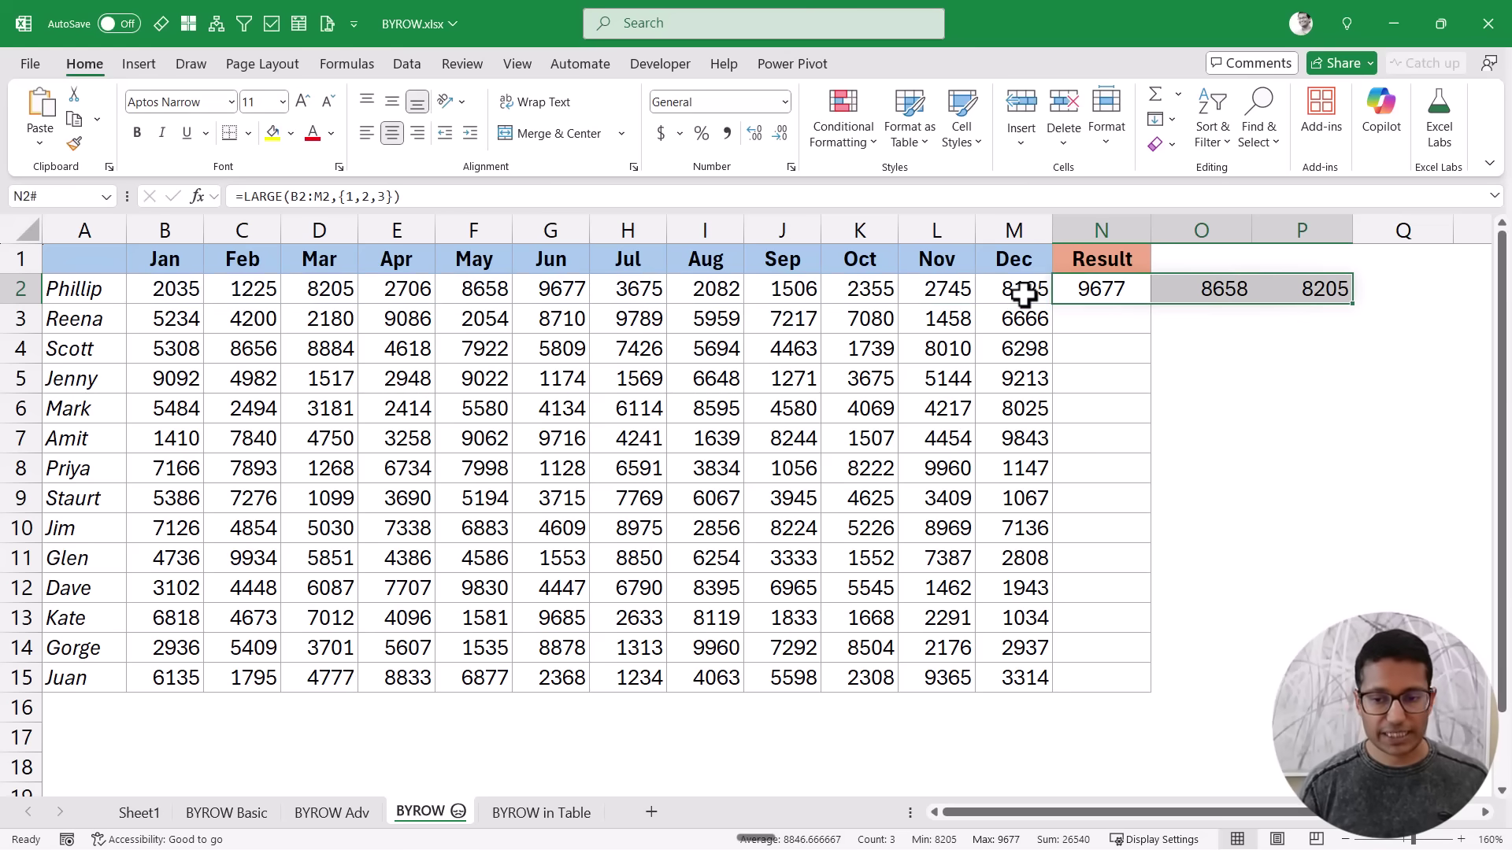
key(Delete)
Start a BYROW formula in N2 over the monthly values in B2:M15
text(=but)
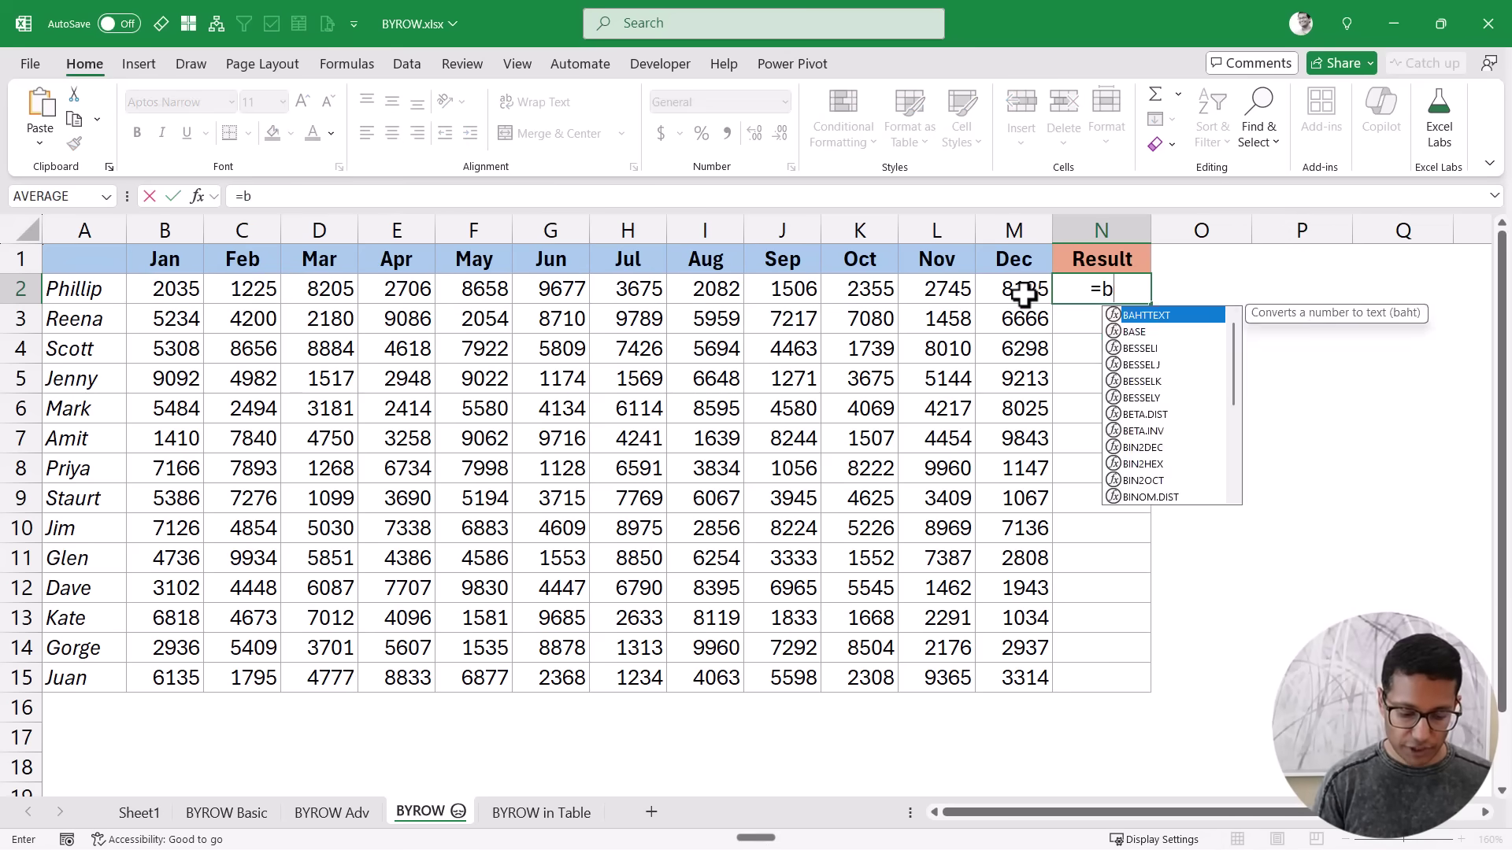
key(BackSpace)
key(BackSpace)
text(y)
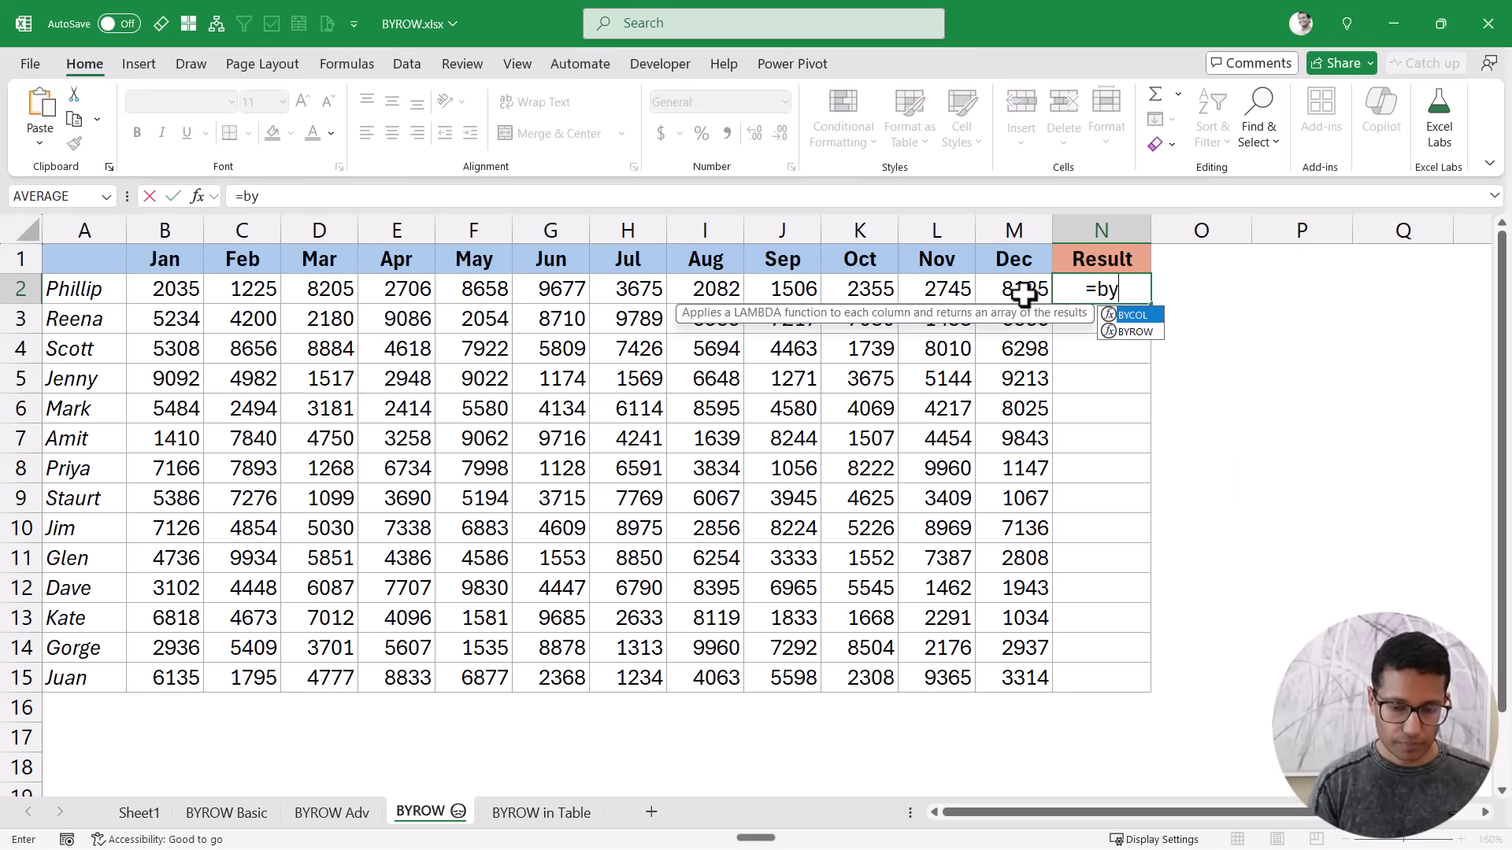
key(Tab)
drag(161, 291, 999, 670)
text(,)
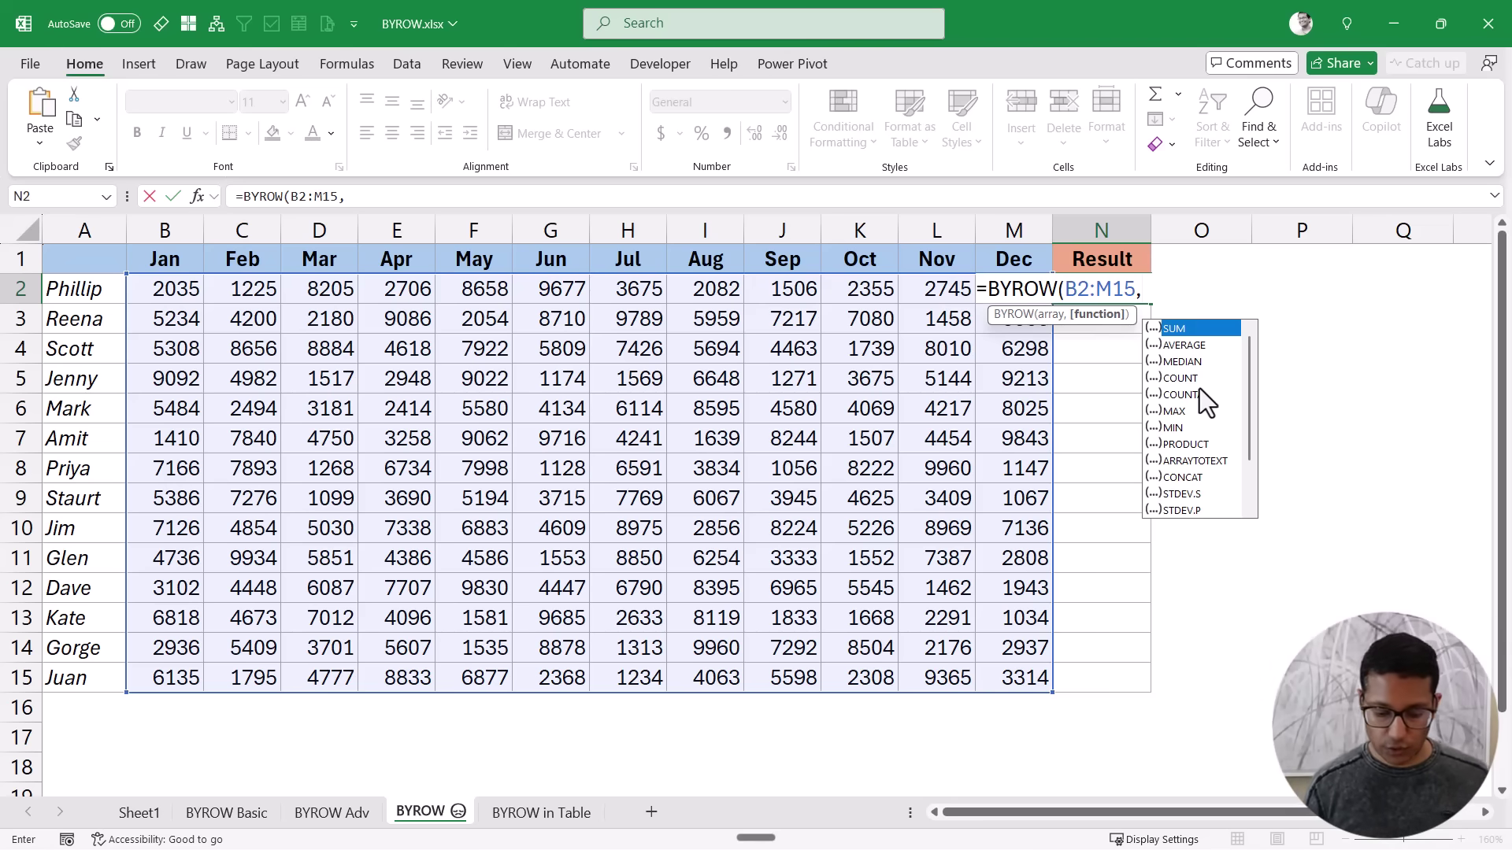
Set BYROW's function to a LAMBDA with row as its parameter and the copied LARGE expression as its calculation
text(LAMBDA()
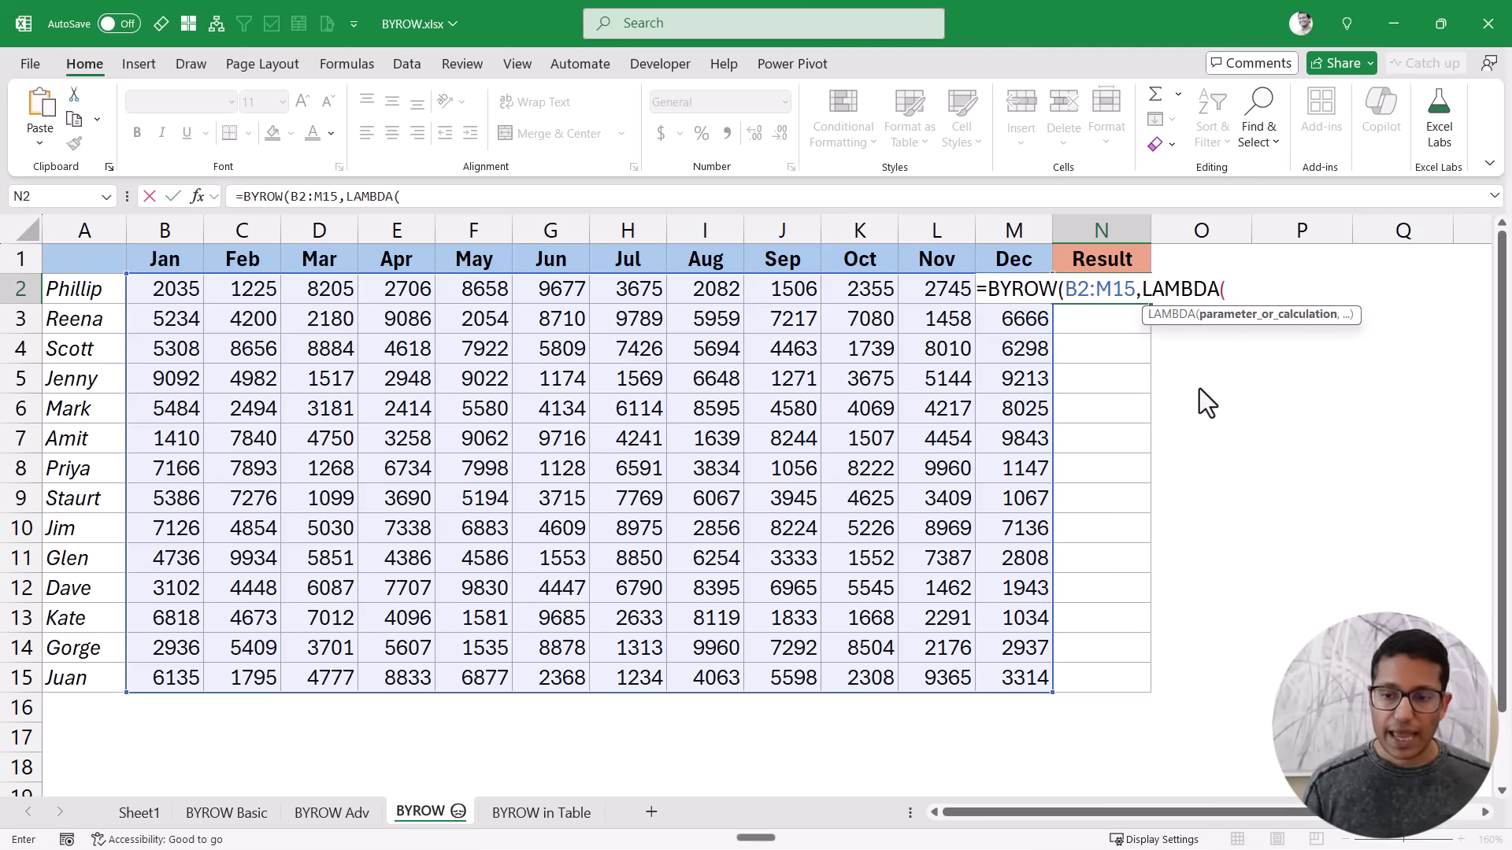
text(row)
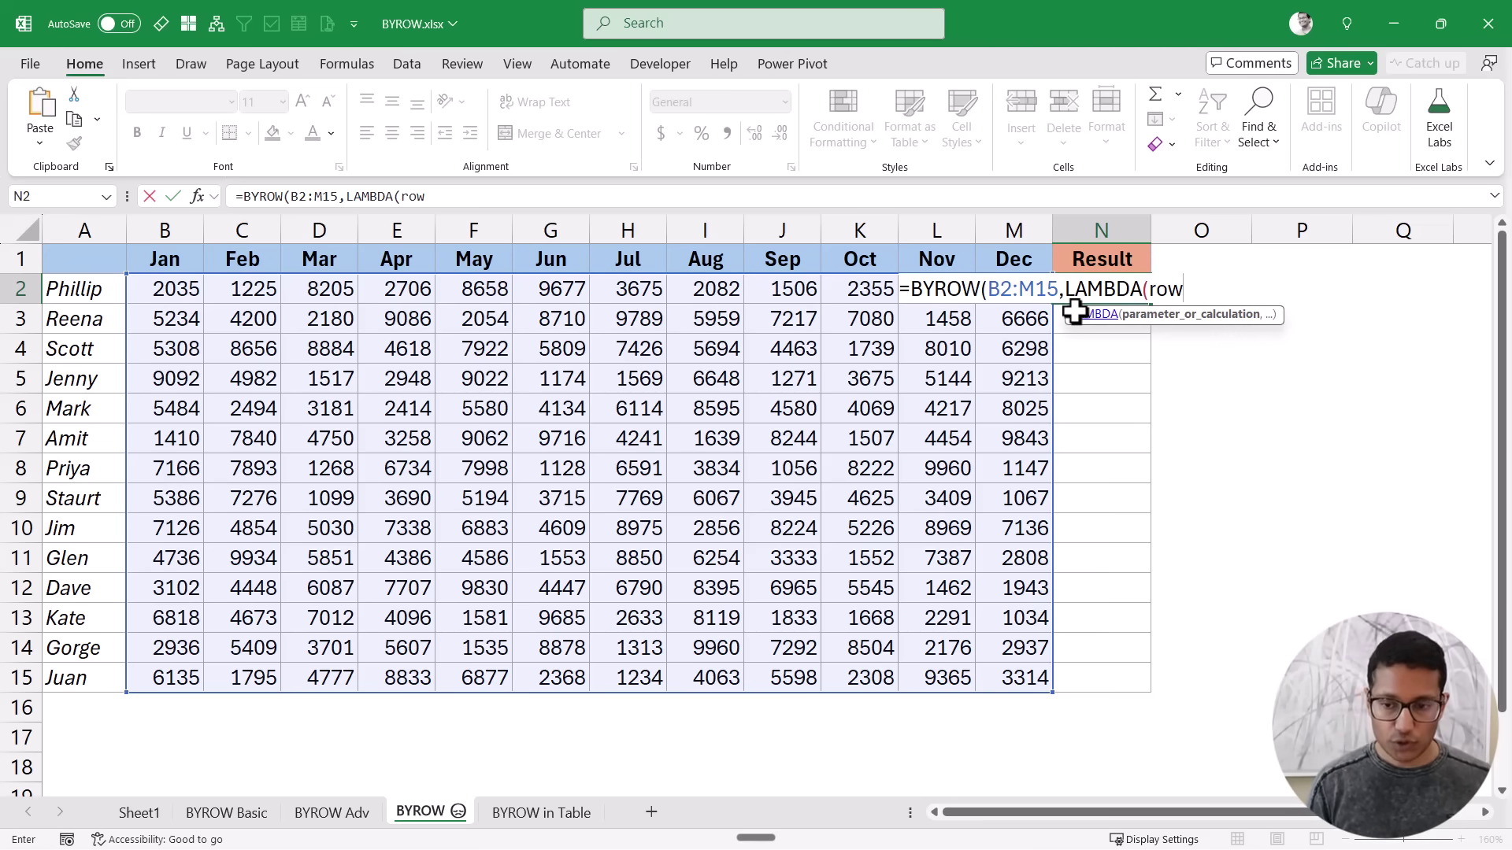
text(,)
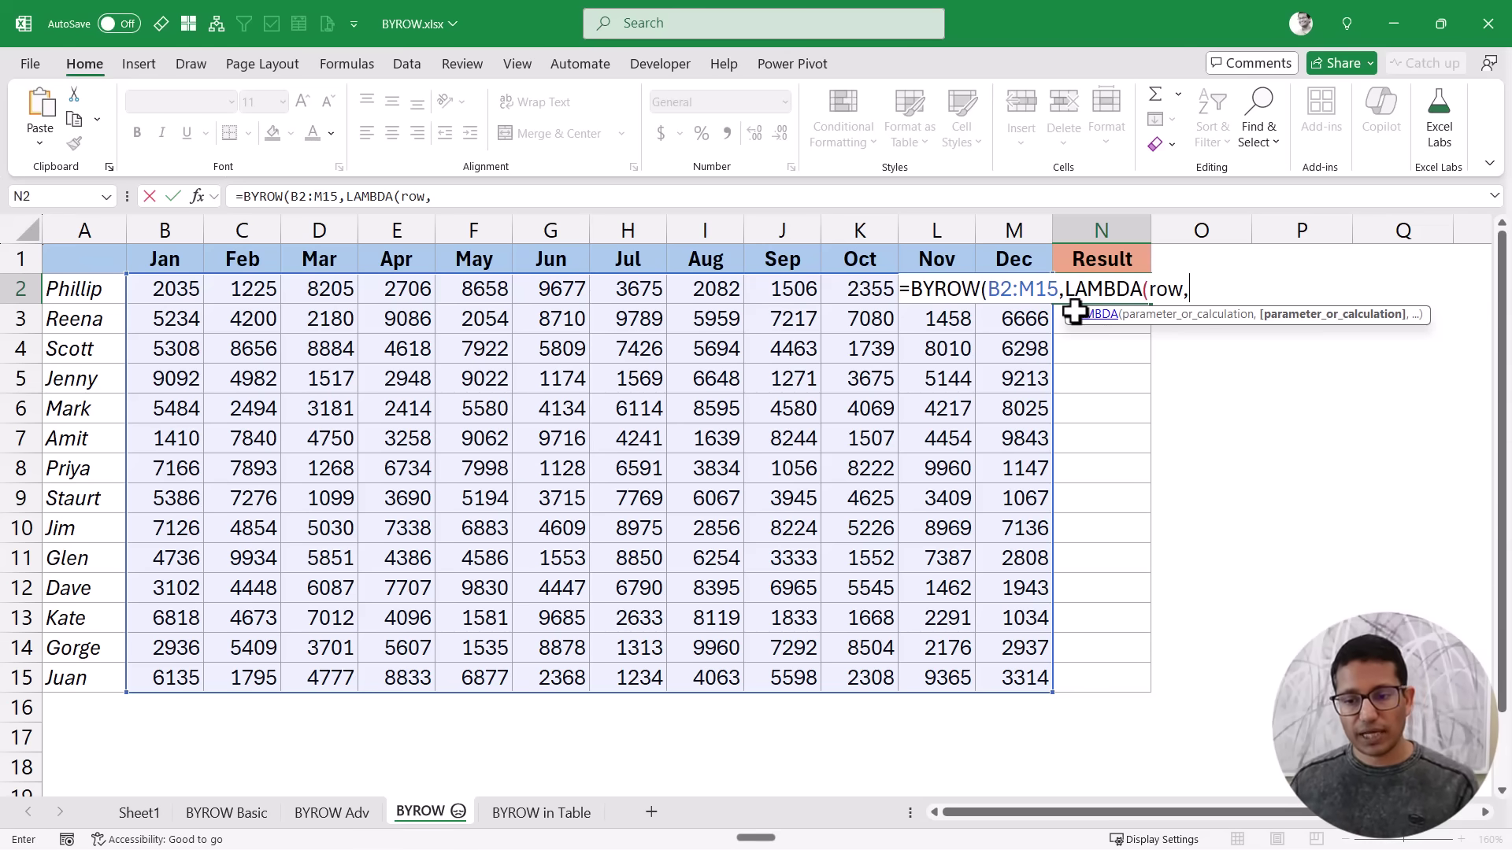
key(ctrl+v)
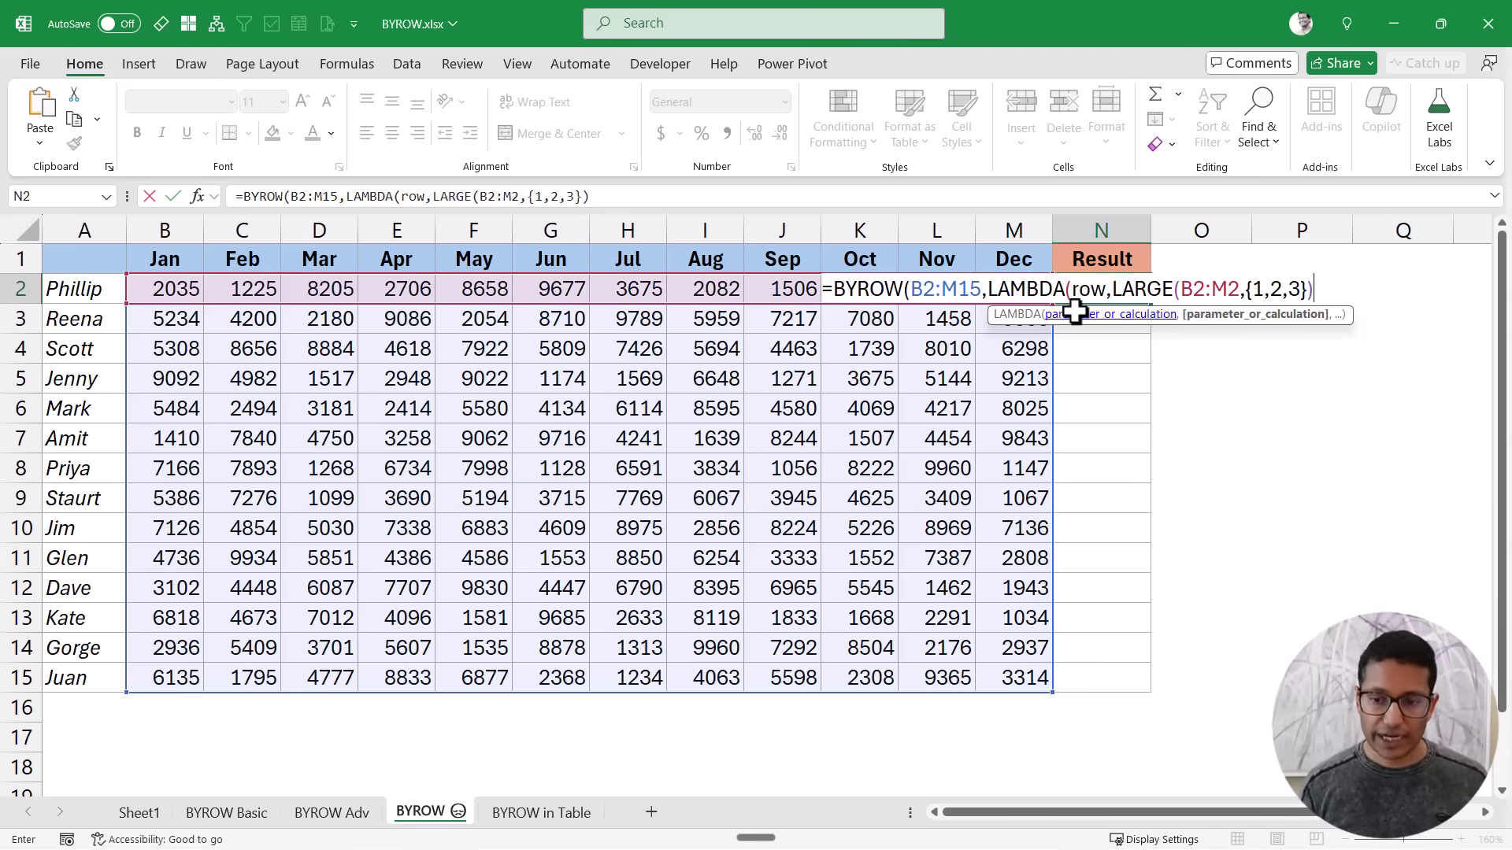
Replace the B2:M2 reference inside LARGE with row and confirm N2 as =BYROW(B2:M15,LAMBDA(row,LARGE(row,{1,2,3})))
drag(1179, 290, 1234, 290)
text(row)
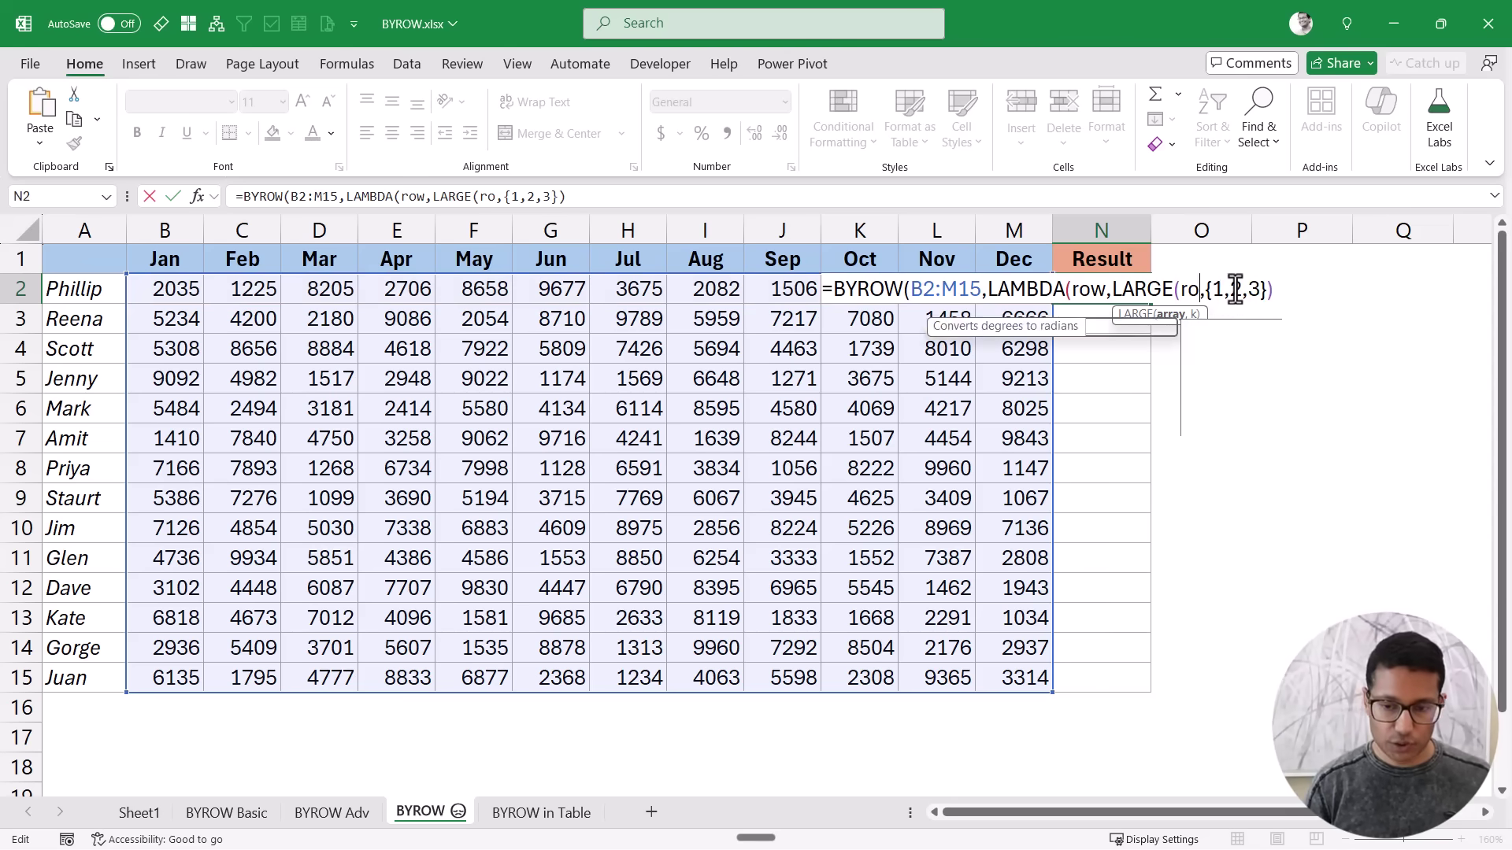
click(1301, 289)
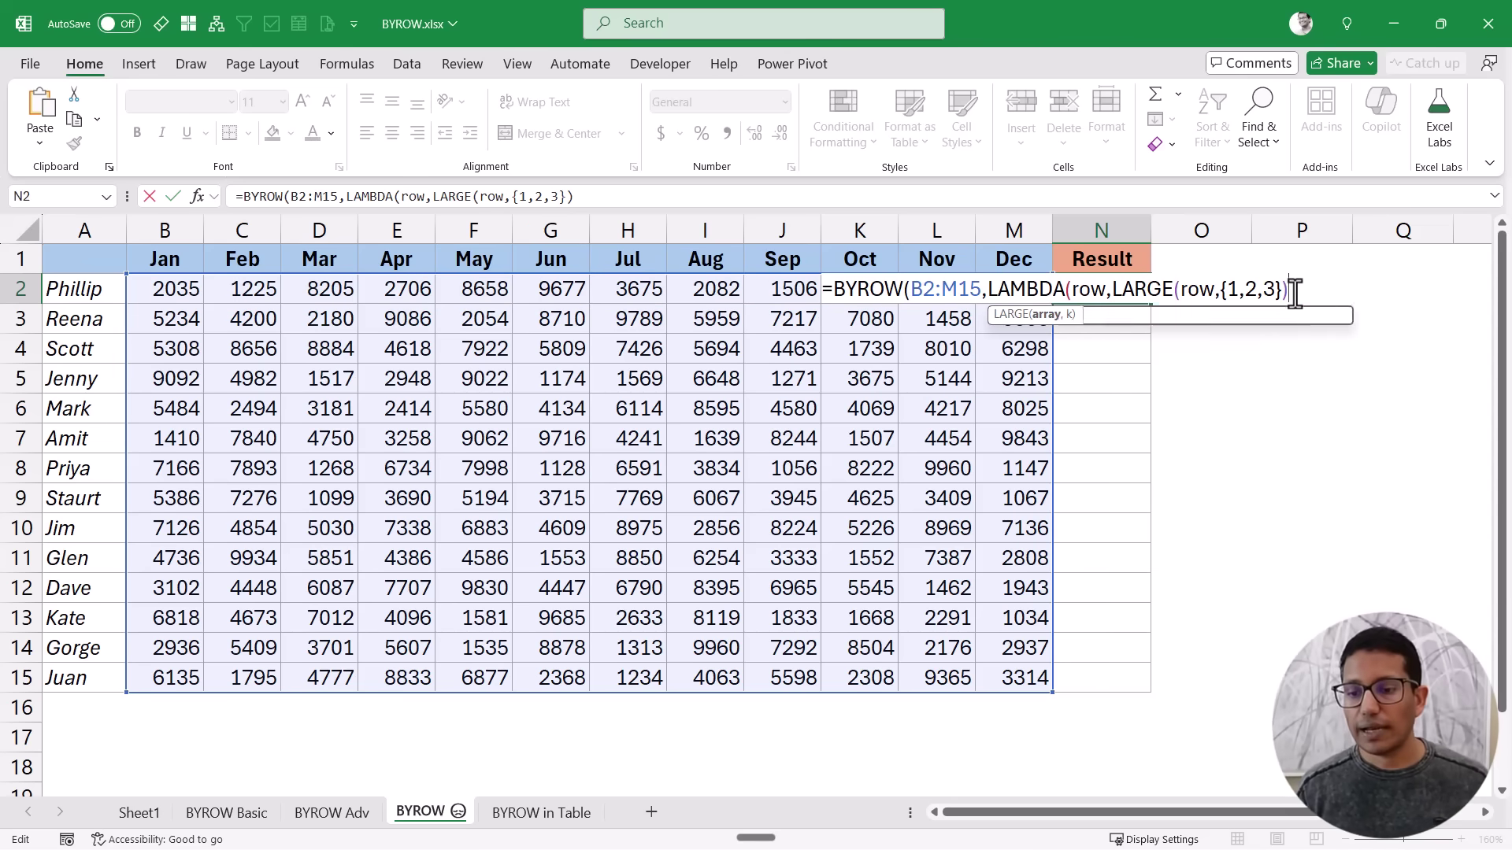
text())
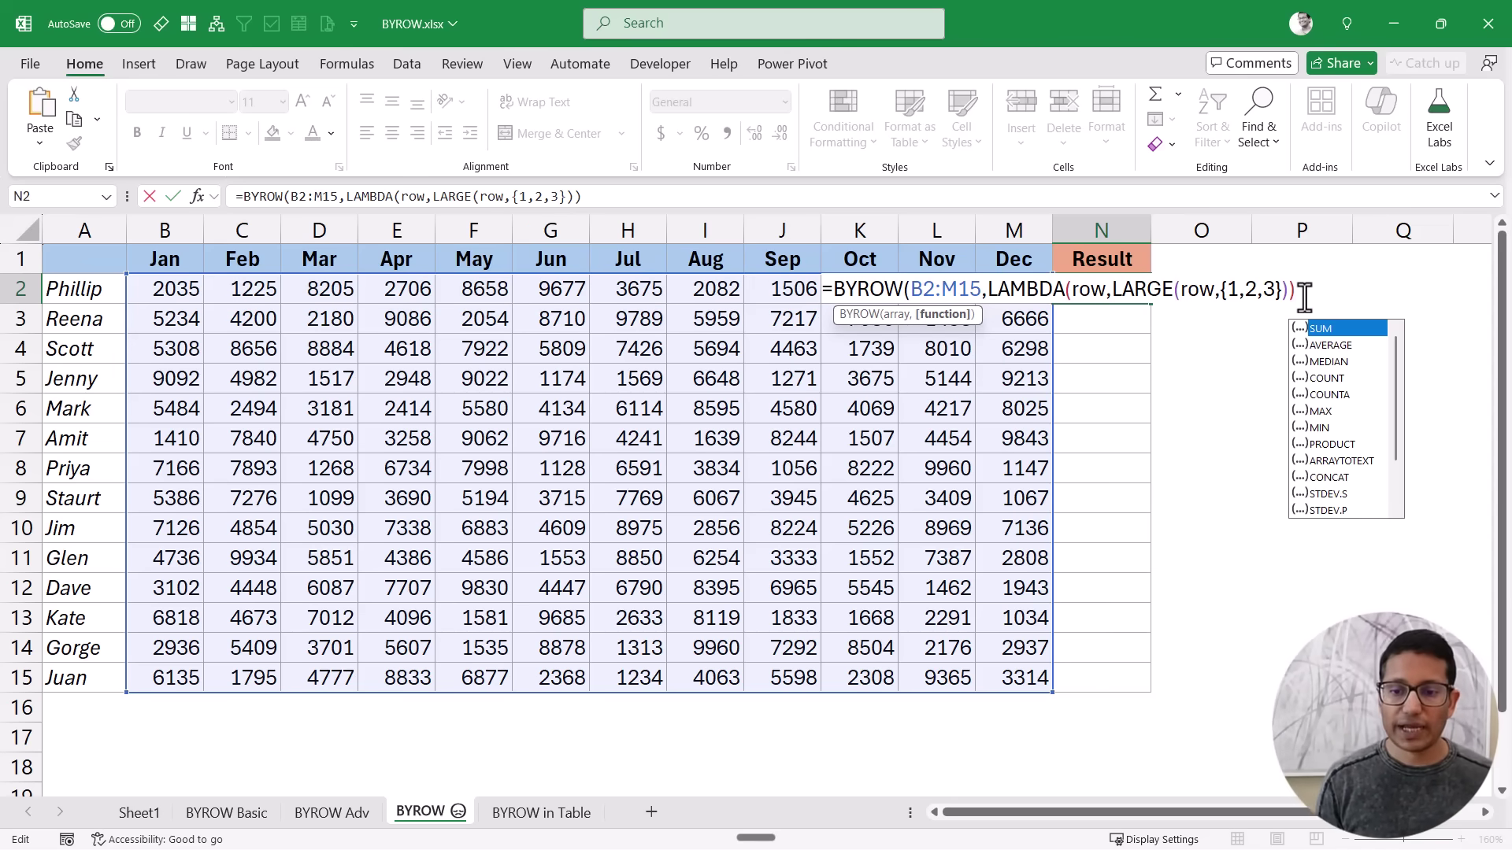
text())
key(Return)
key(Up)
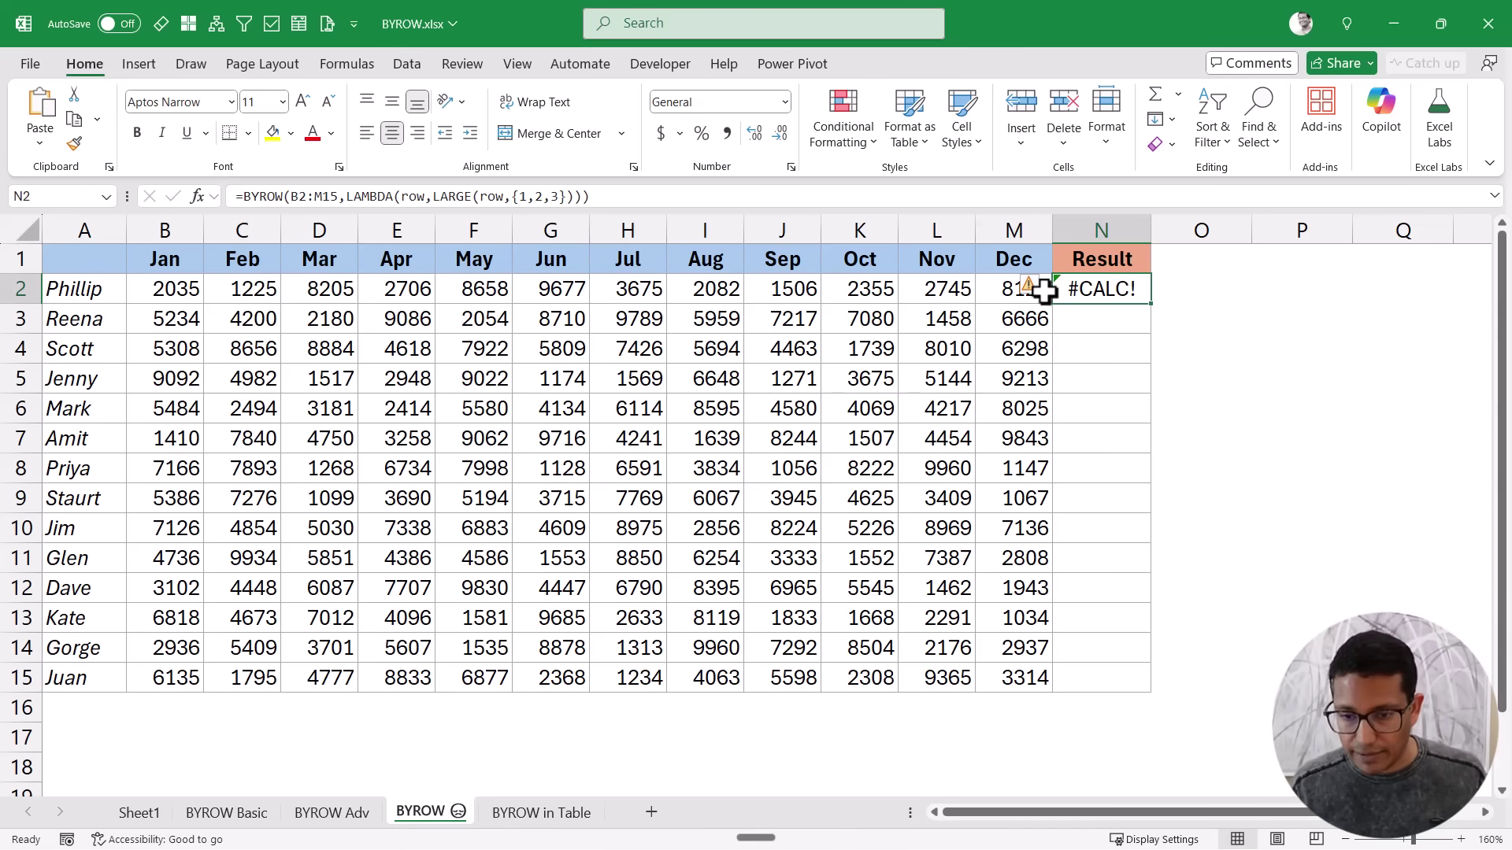
Examine the explanation of the error in N2 and the result range N2:N15 it applies to
mouse_move(1032, 291)
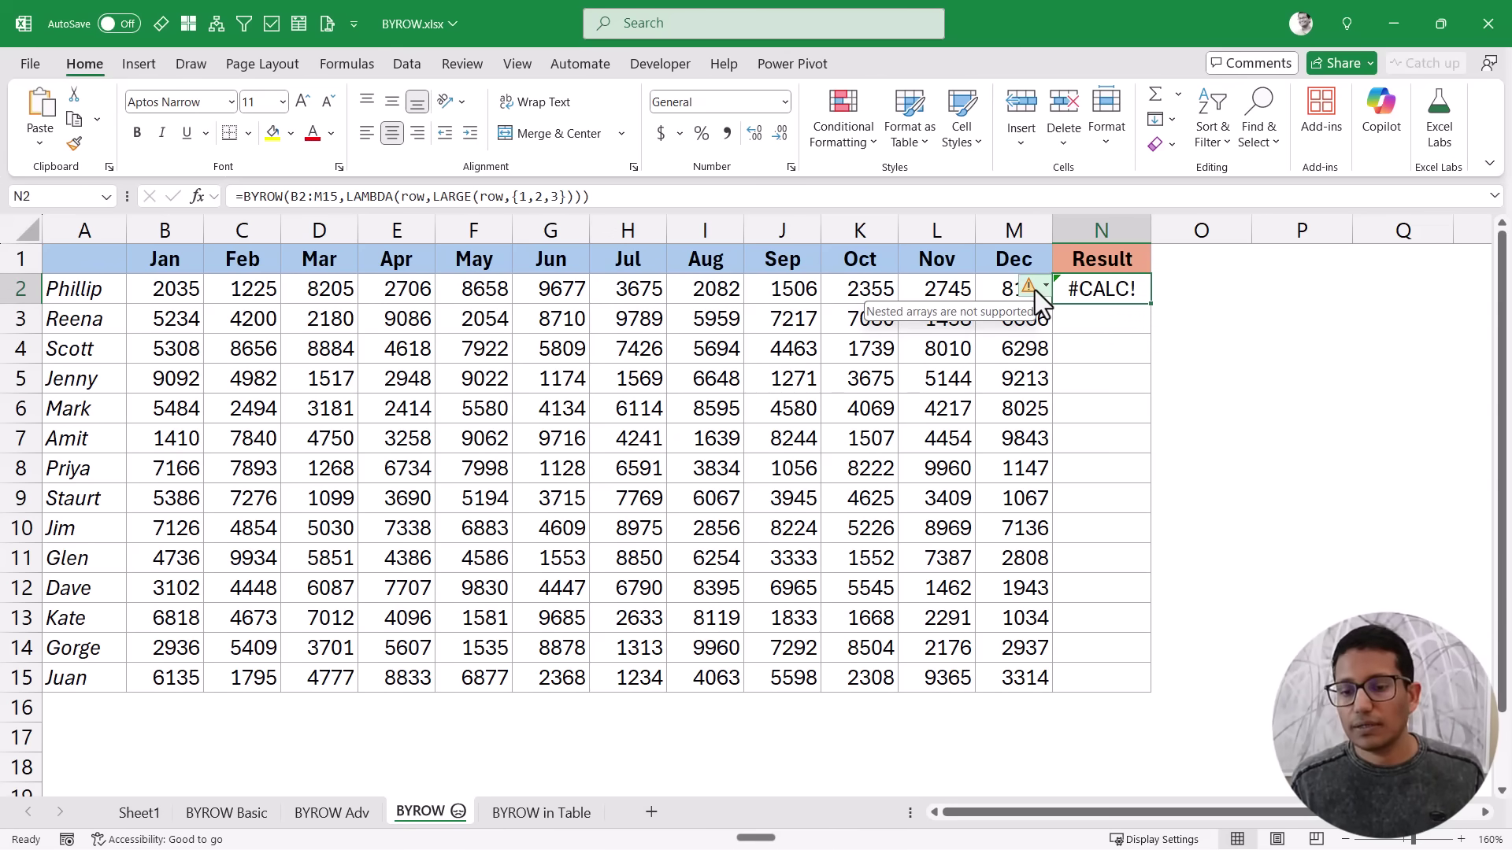
click(1035, 290)
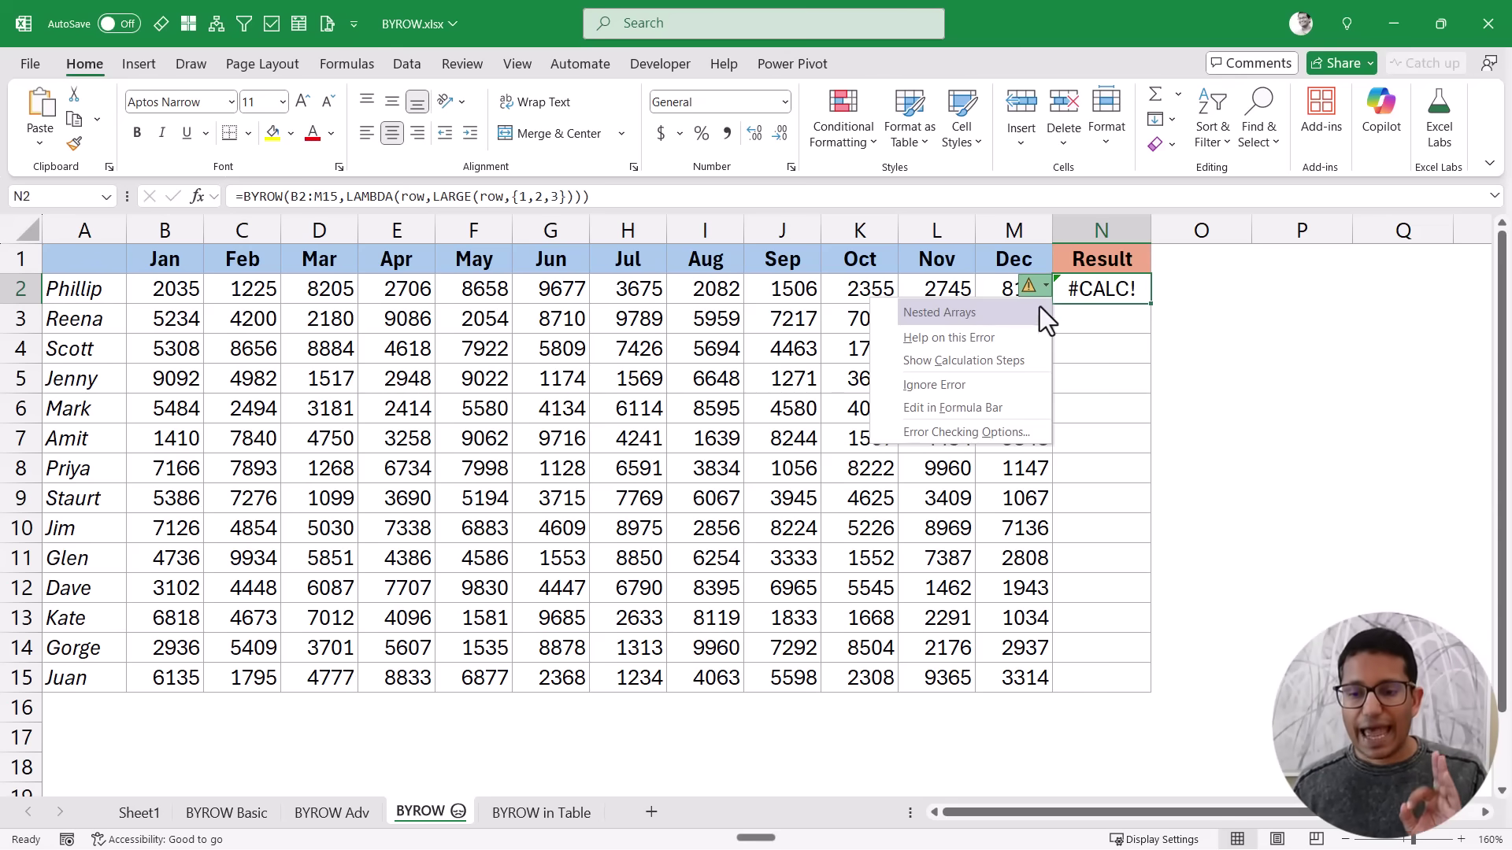
click(1090, 293)
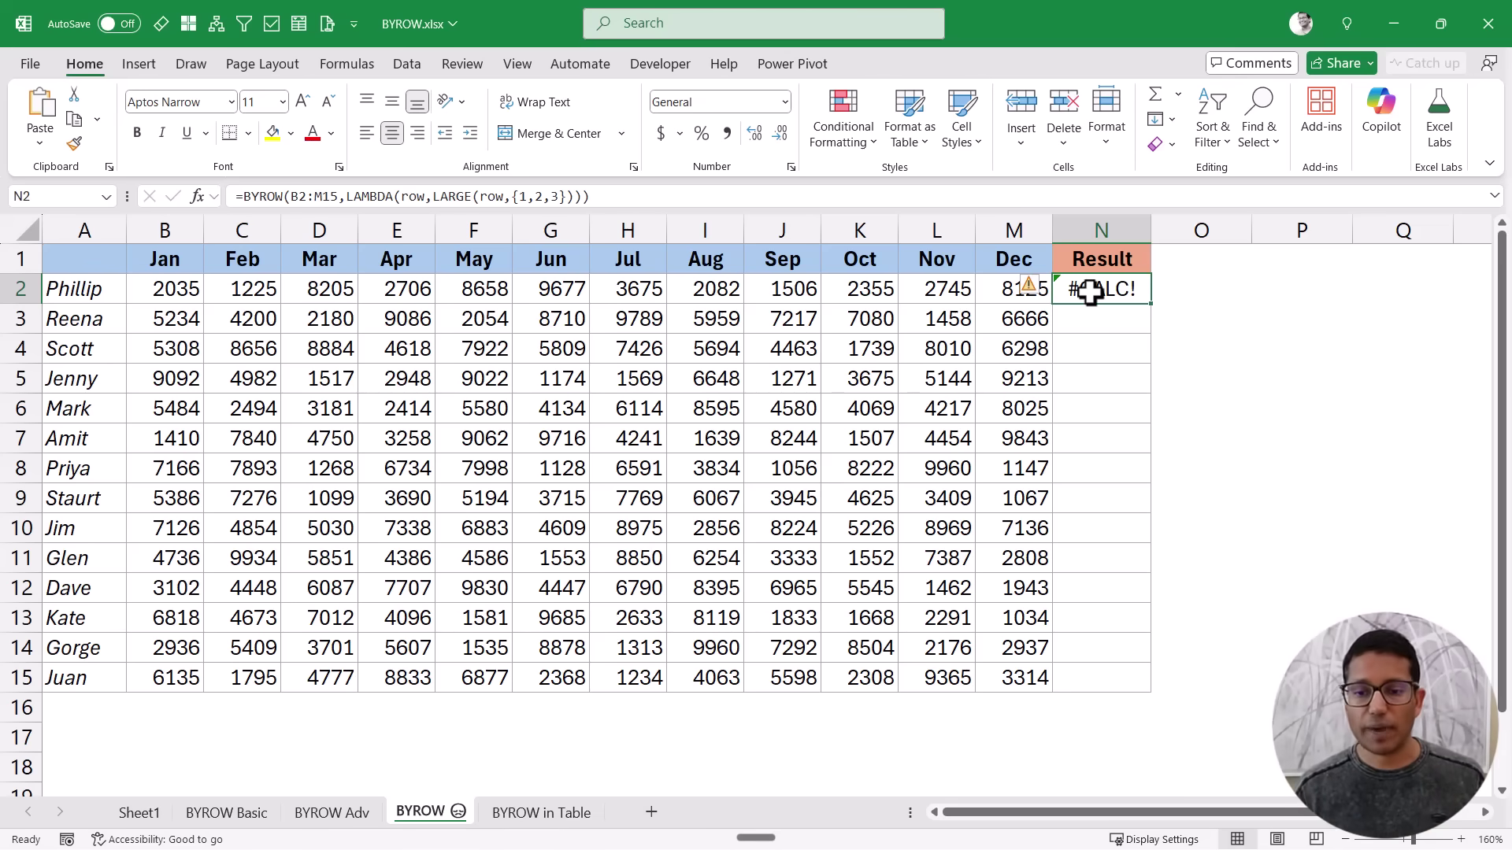
drag(1089, 291, 1085, 679)
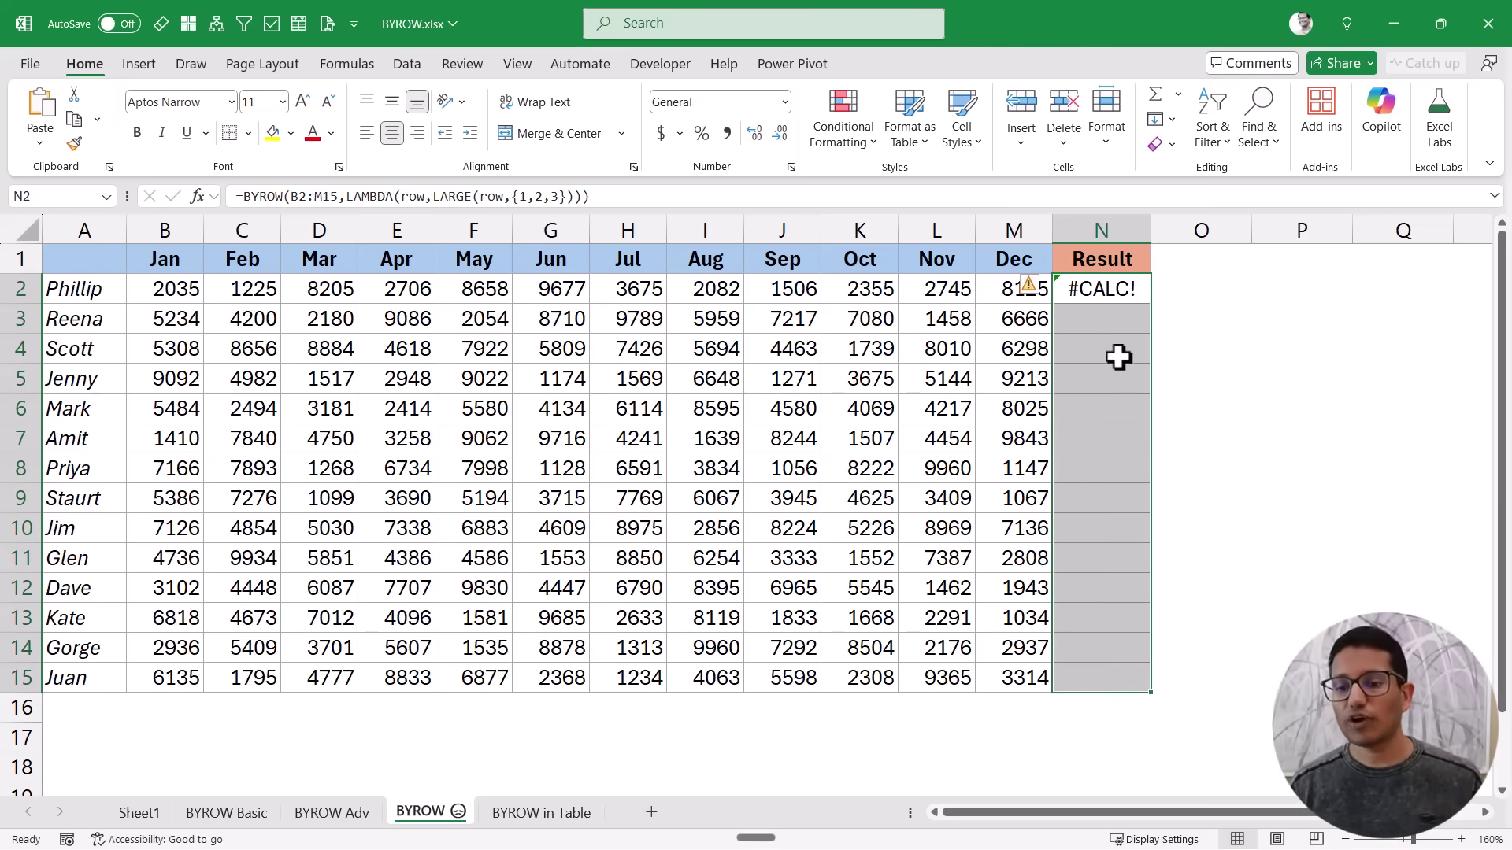
click(1101, 293)
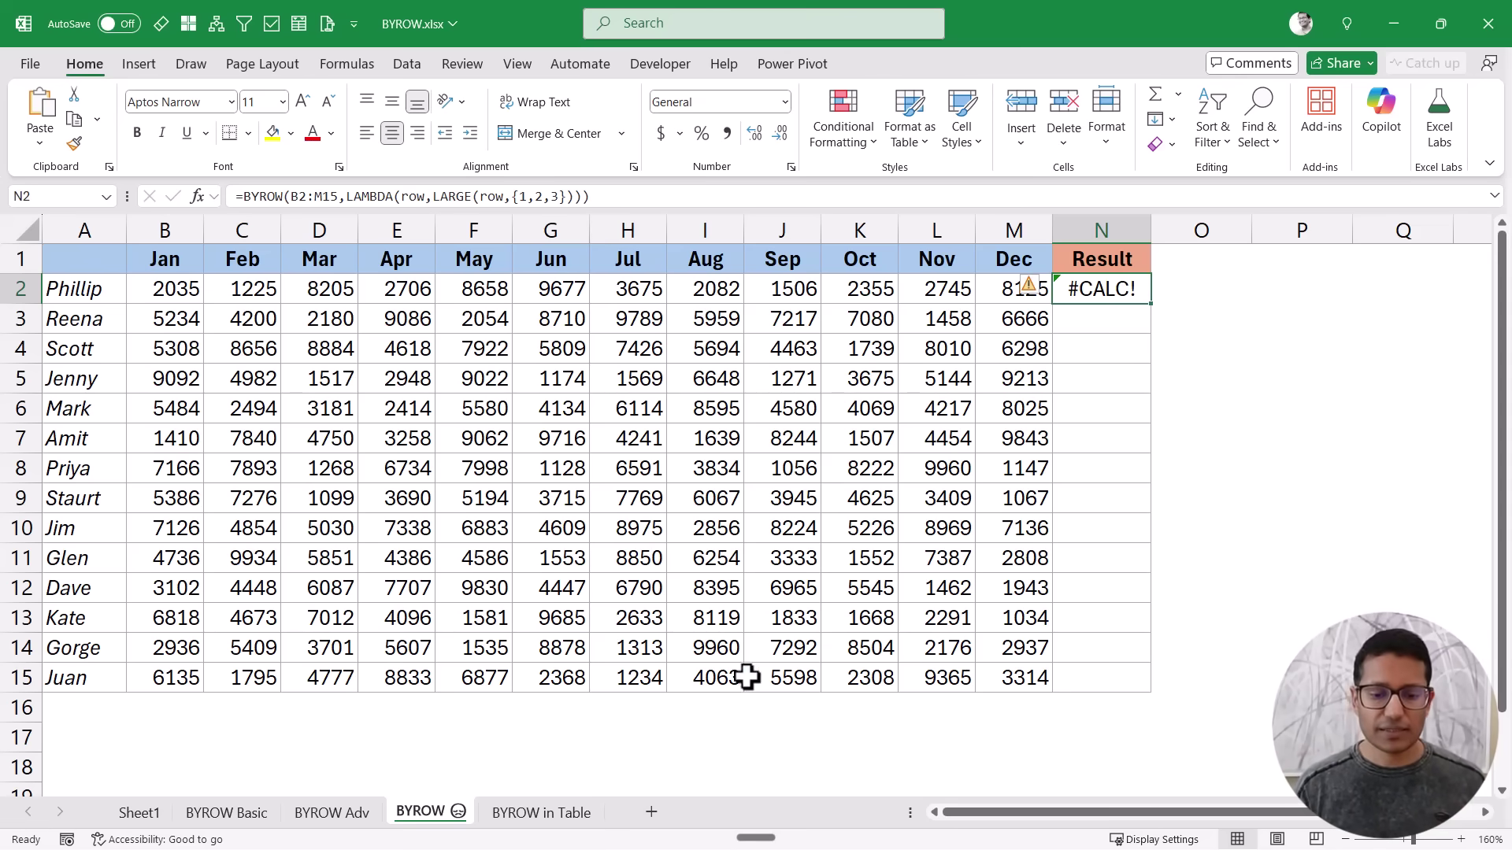
On the BYROW in Table sheet, enter =1 in N2 of the Result column and undo the automatic fill of the column
click(577, 818)
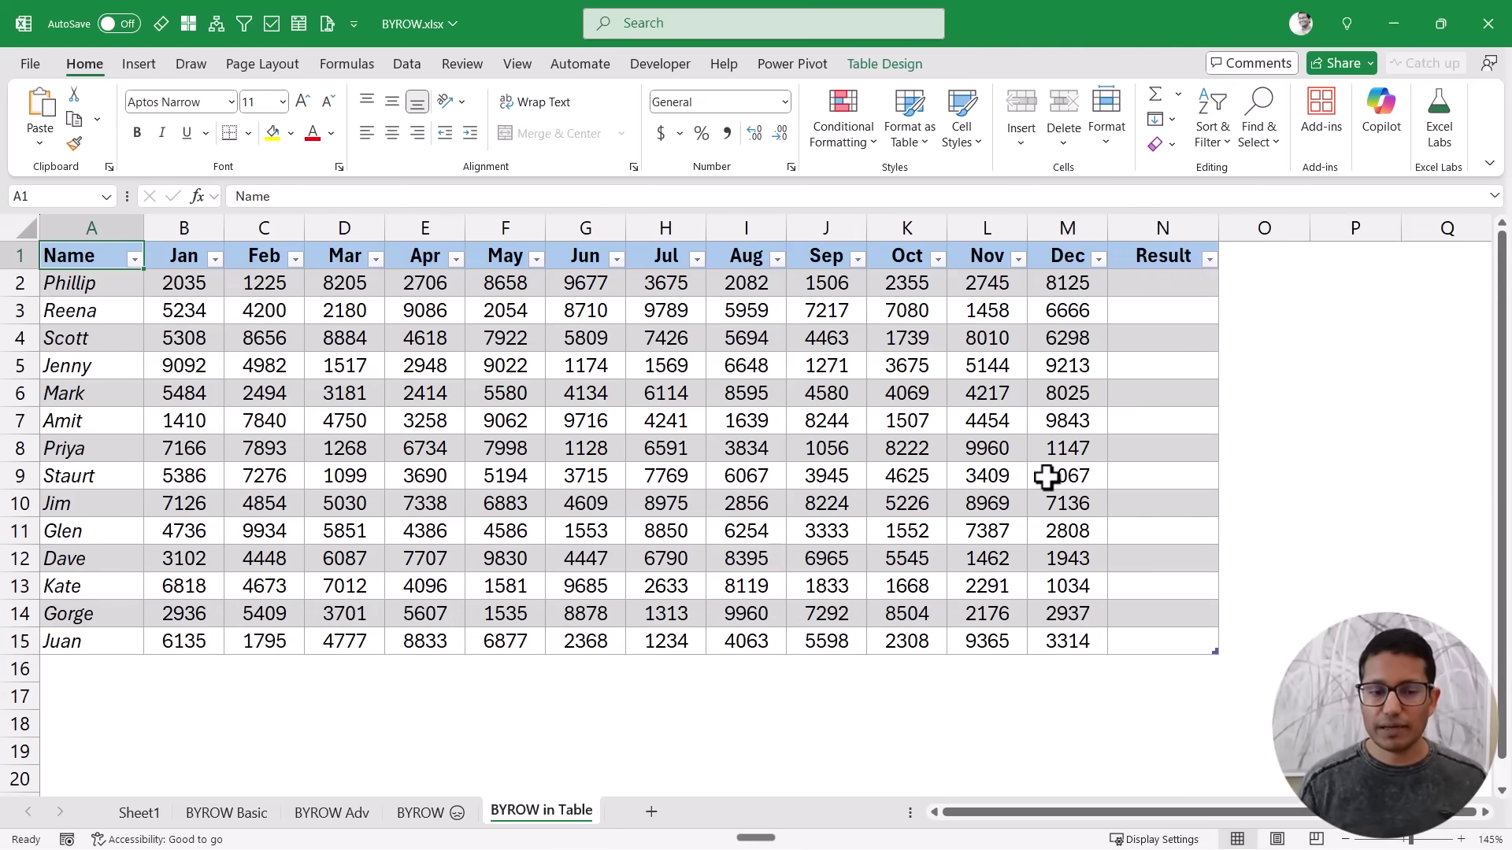
click(1148, 282)
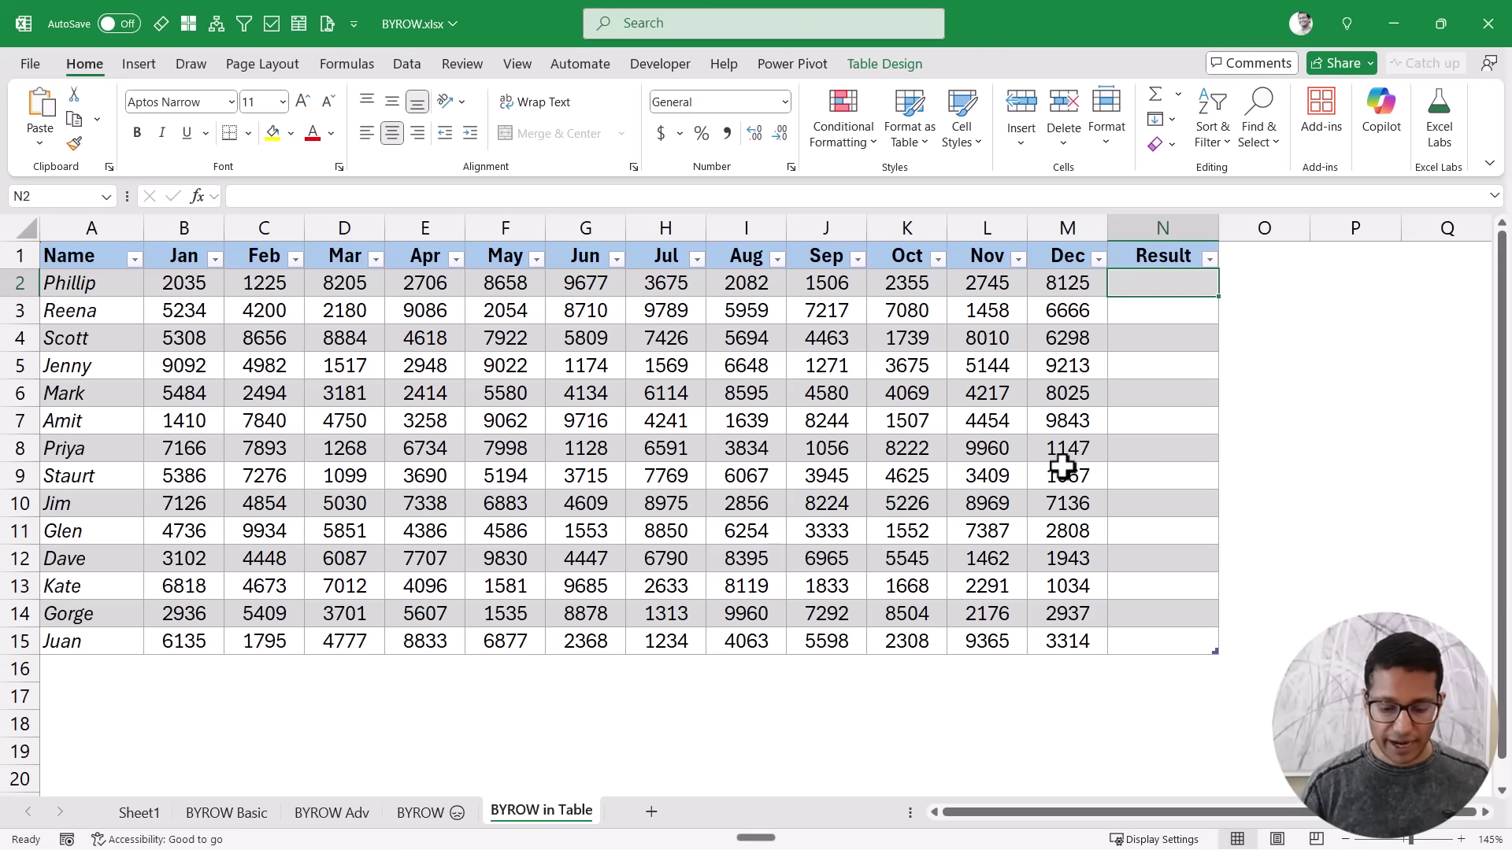
text(=1)
key(Return)
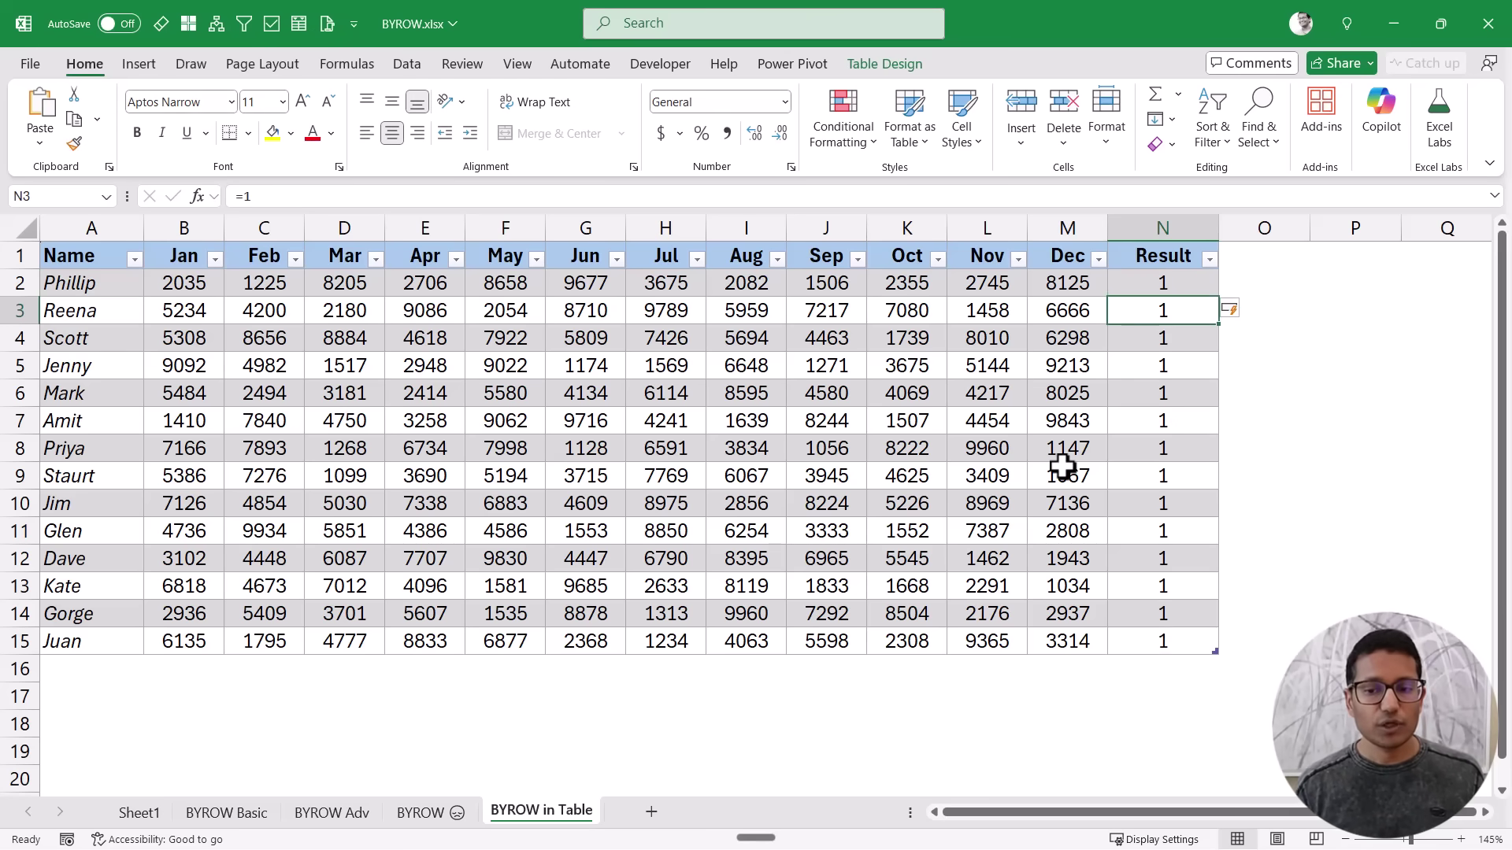
drag(1152, 282, 1165, 611)
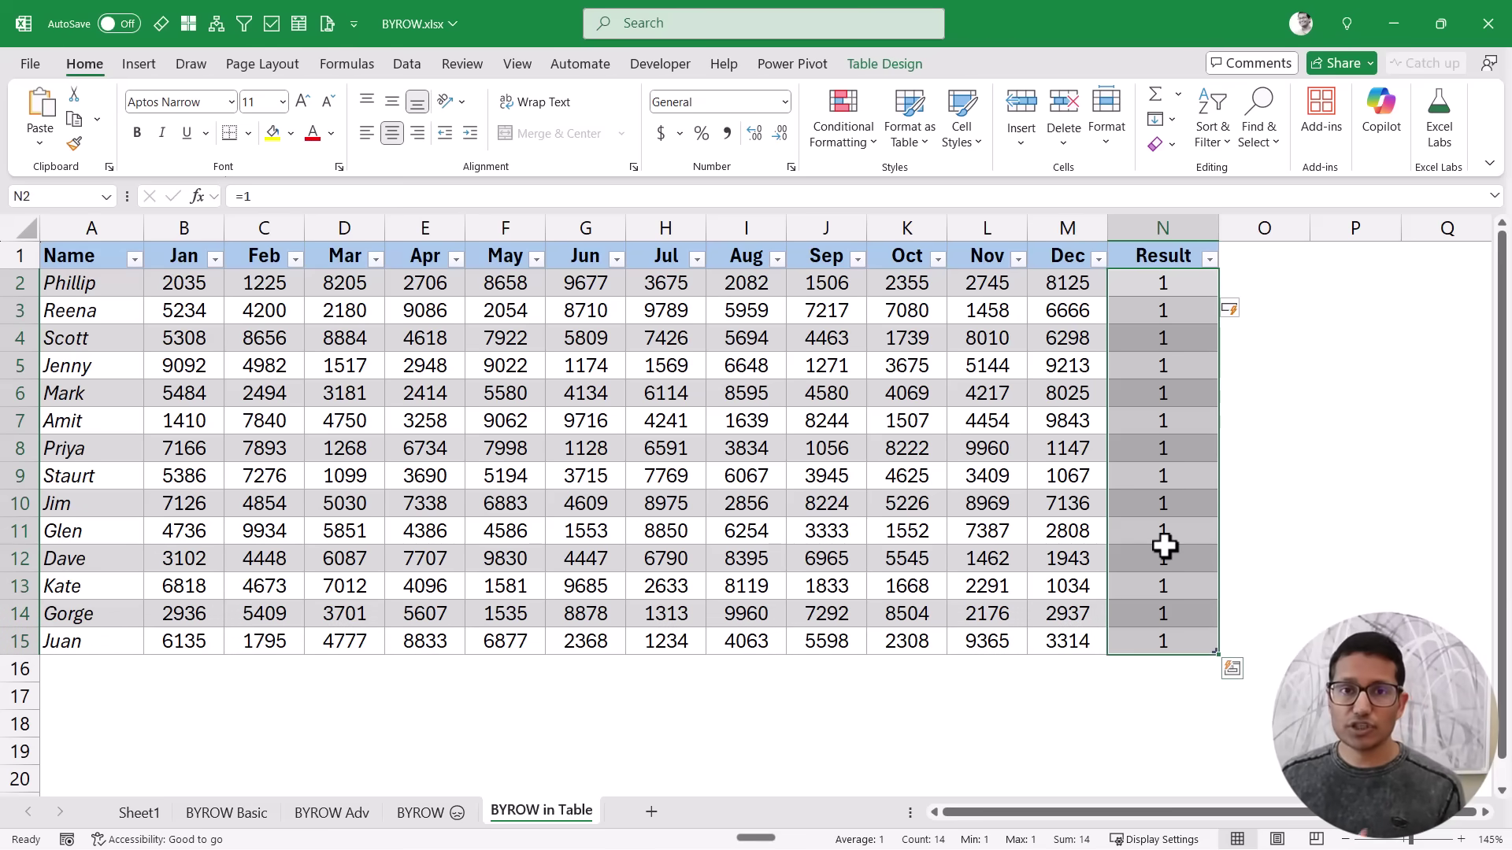
key(ctrl+z)
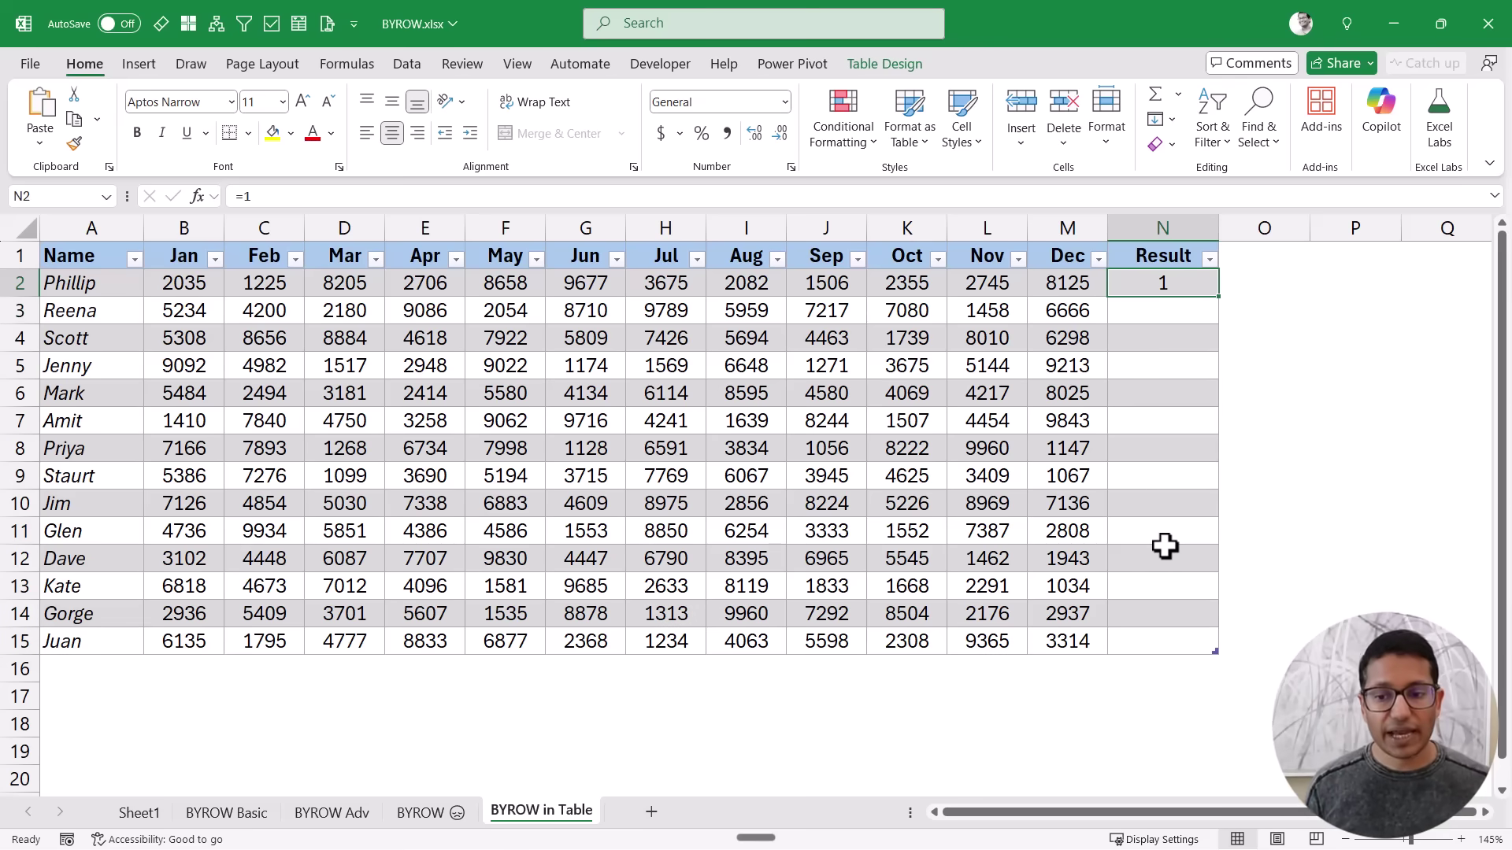
Undo the =1 entry in N2 and try =BYROW(Table1[[Jan]:[Dec]],MAX) in the table's Result column
key(ctrl+z)
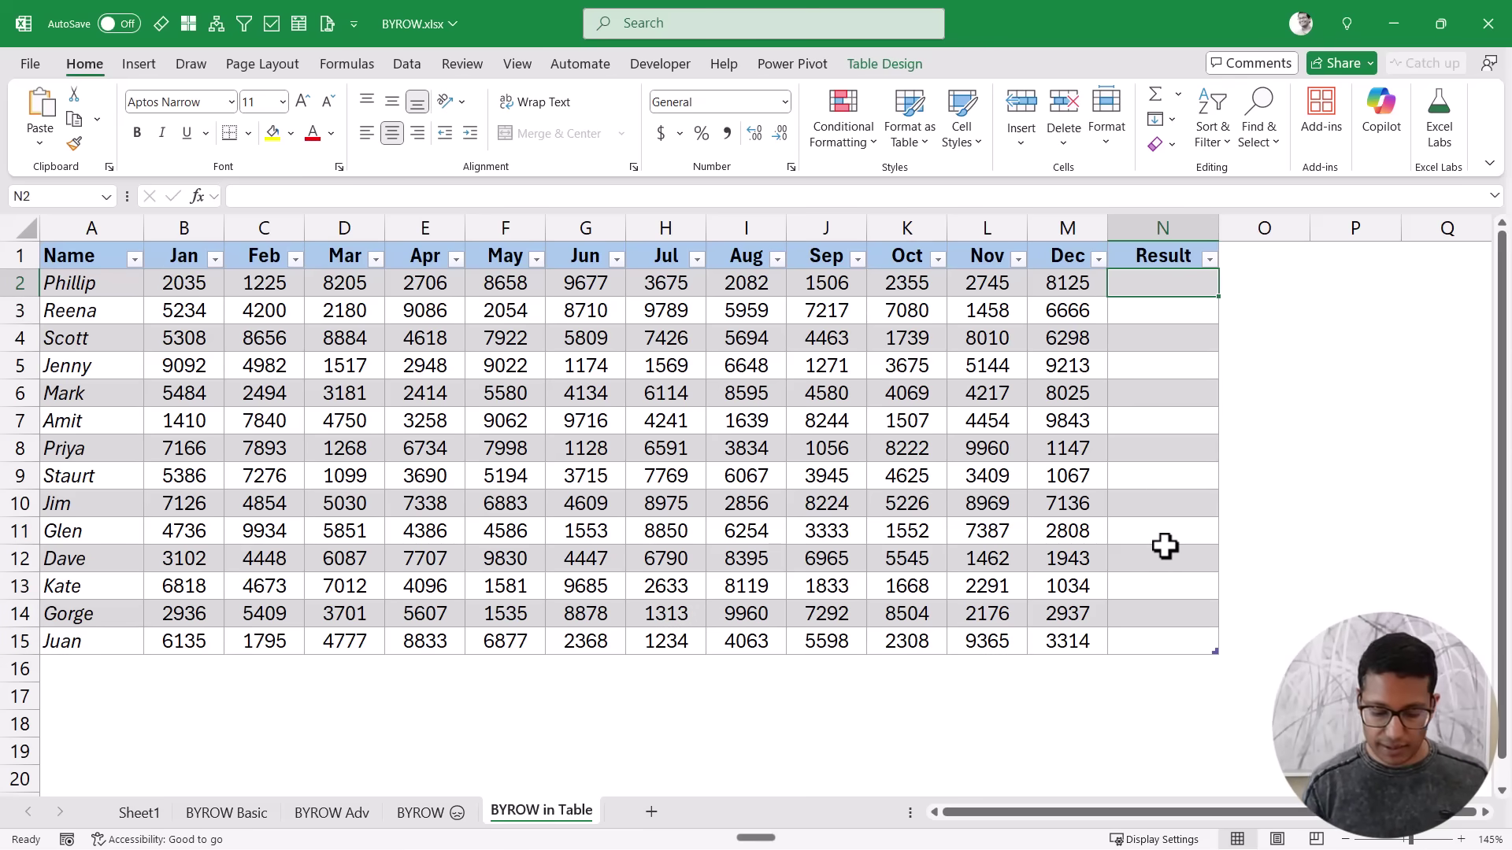
text(=byro)
key(Tab)
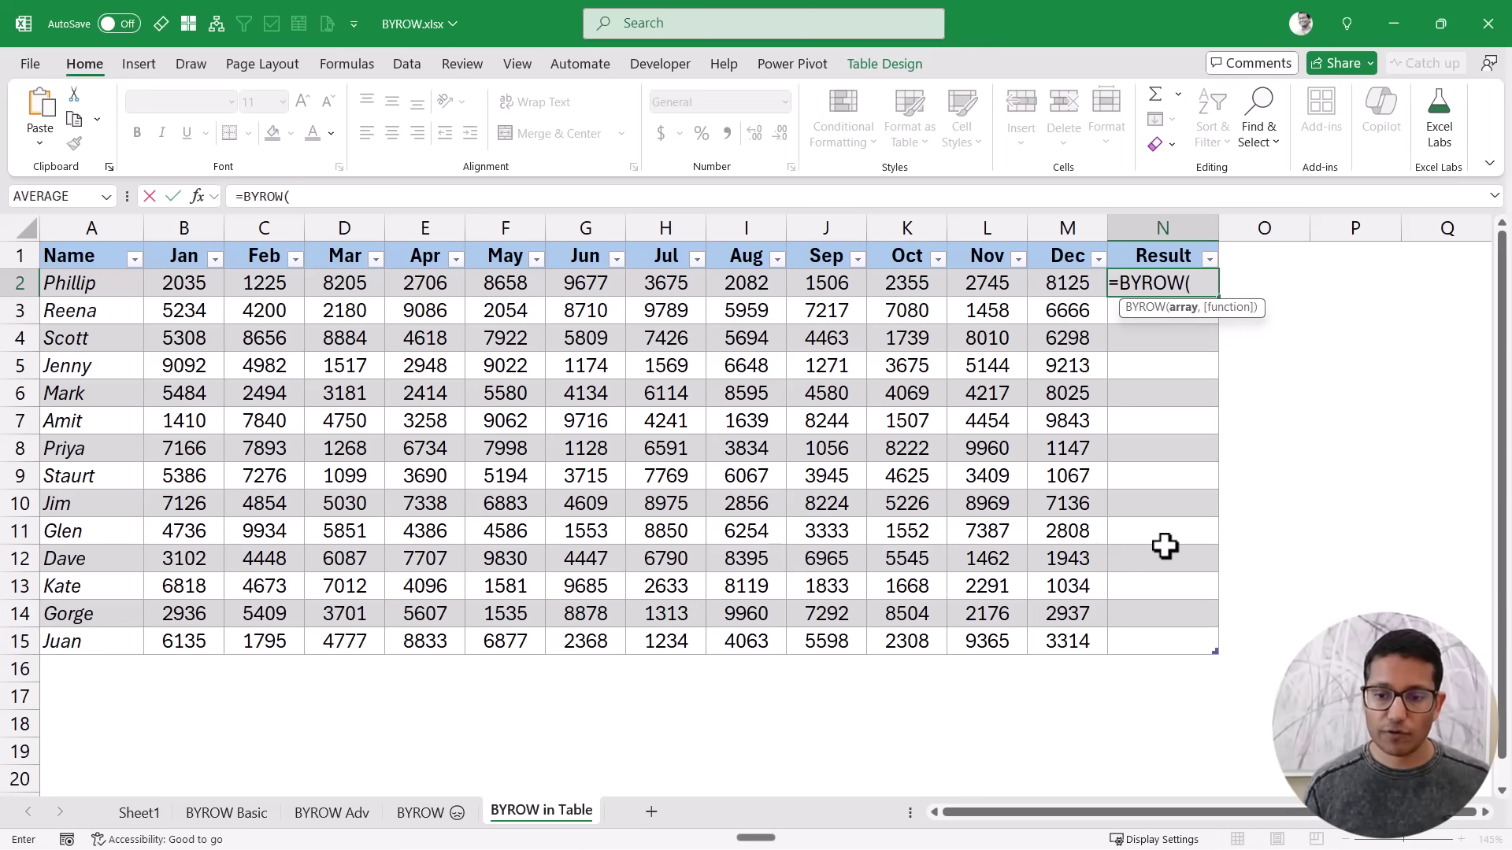
drag(193, 288, 1050, 631)
text(,)
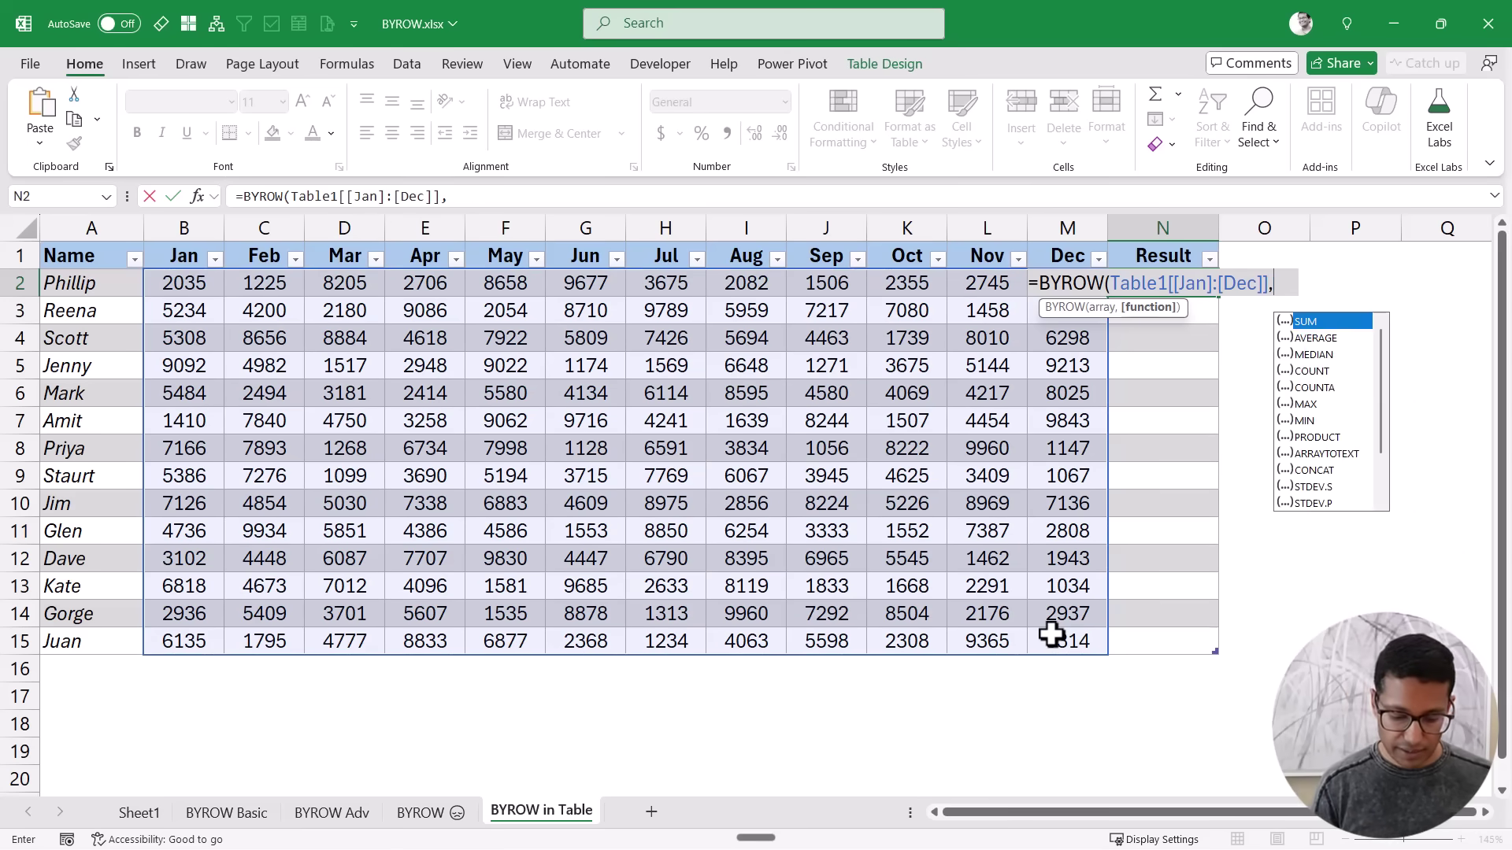
text(MAX))
key(Return)
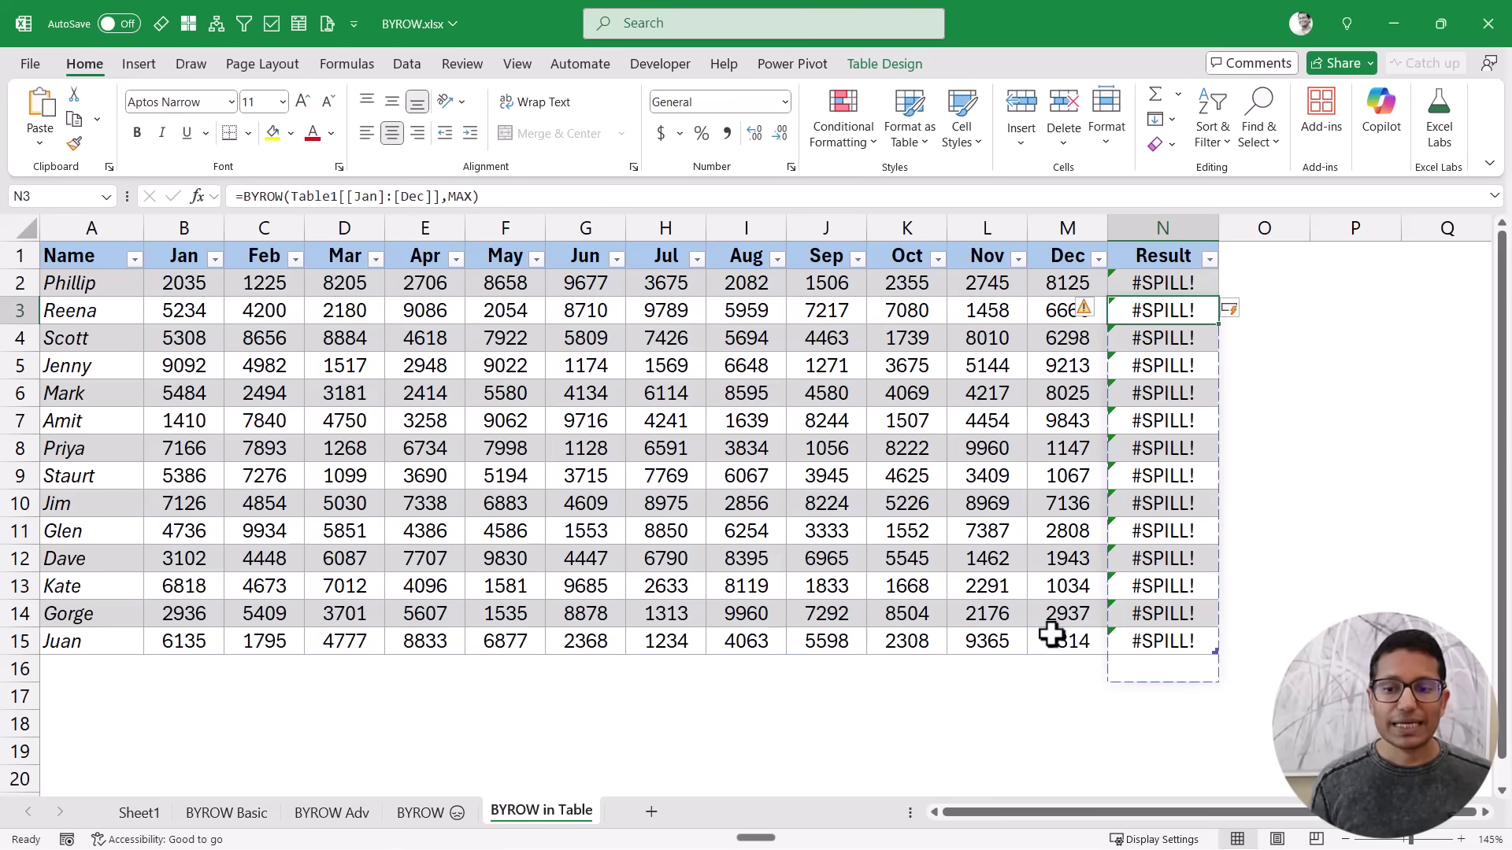
key(Up)
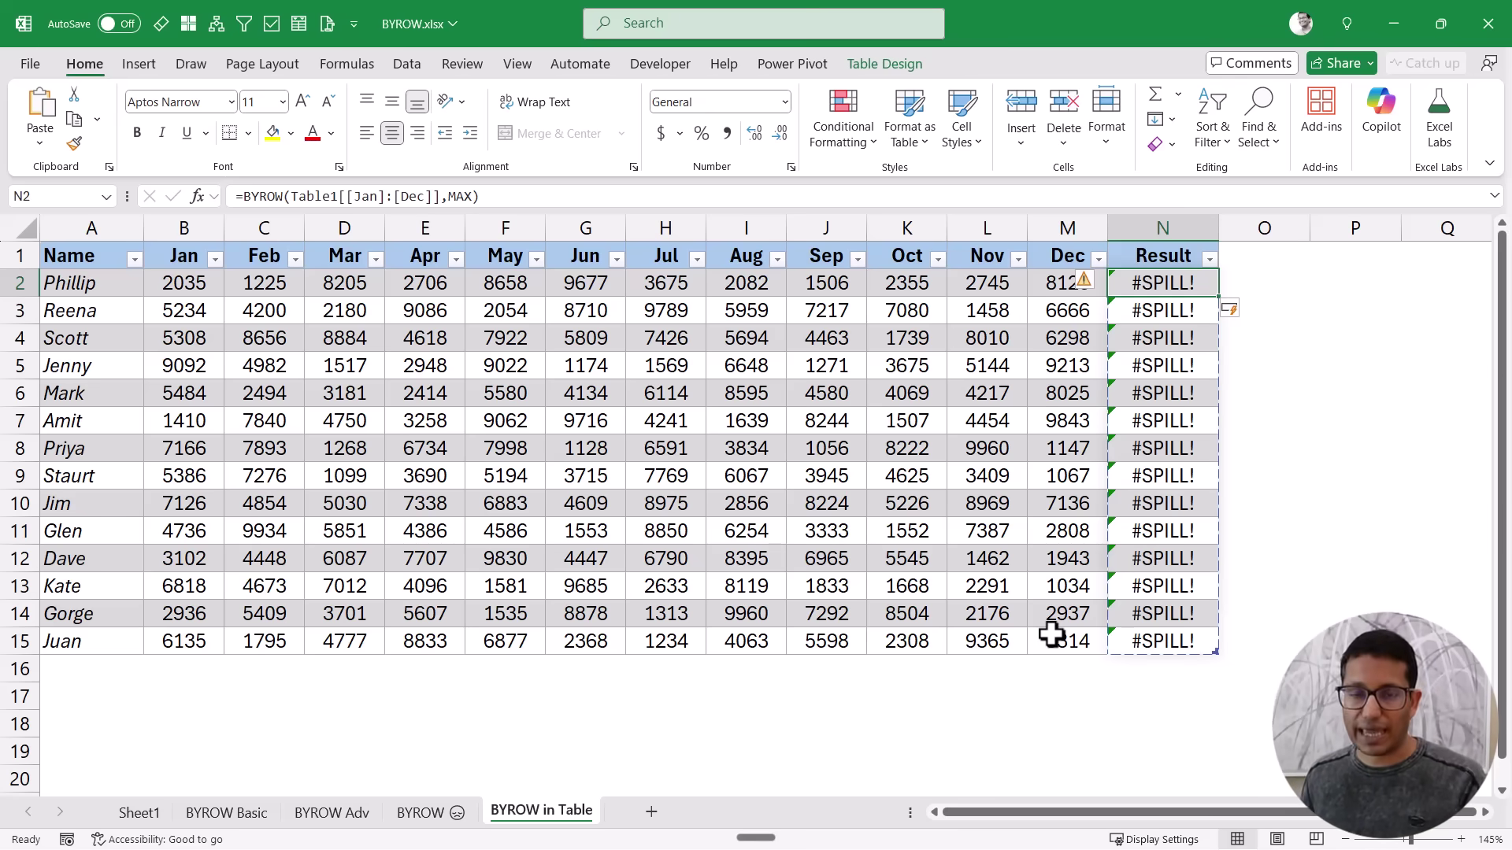
Clear the BYROW formulas from the table's entire Result column, N2:N15
key(shift+Down)
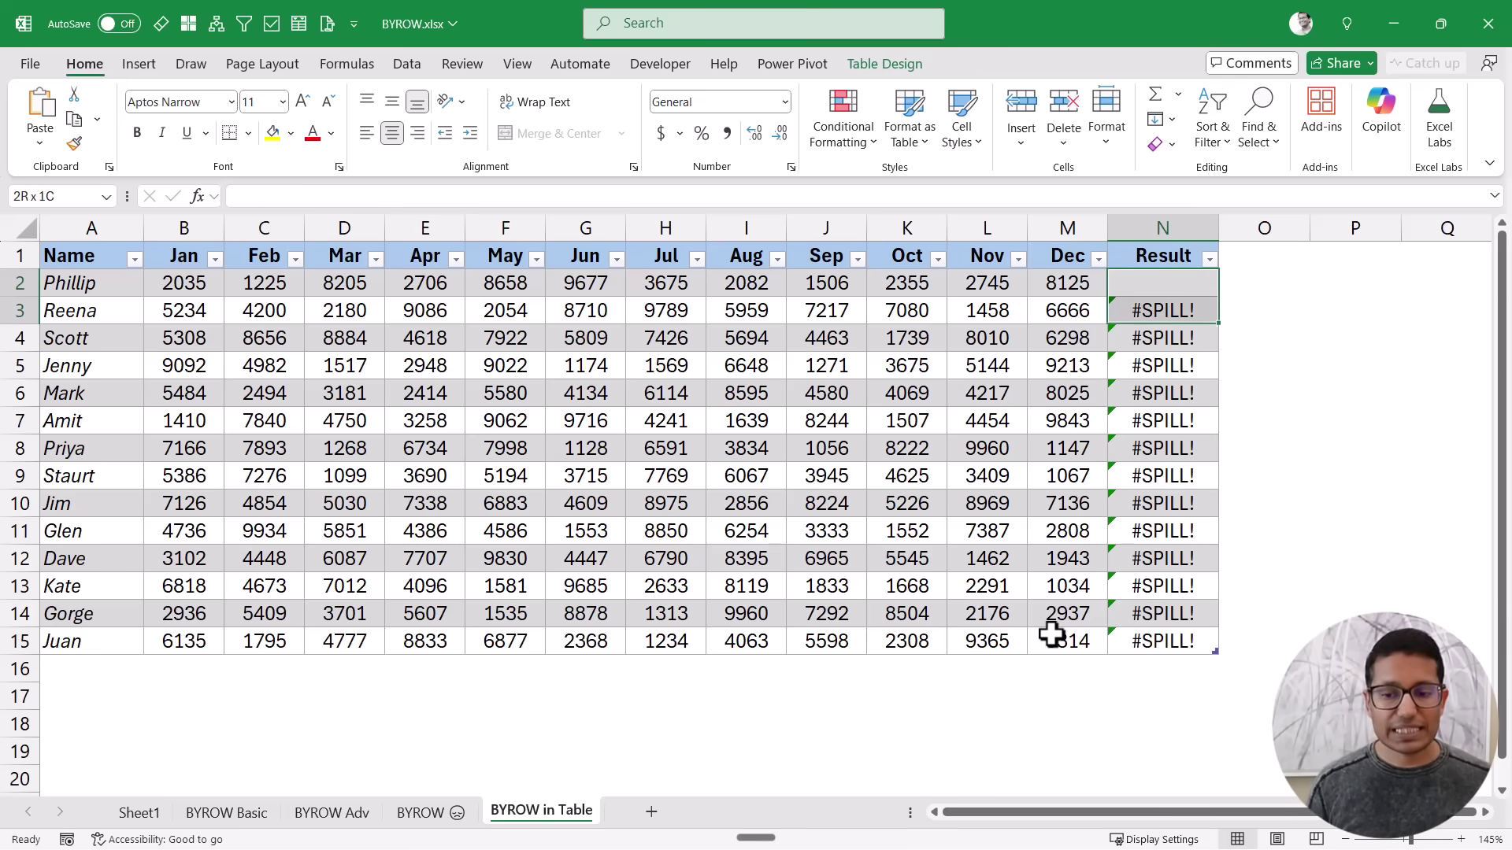
key(Delete)
key(ctrl+shift+Down)
key(ctrl+shift+Down)
key(Delete)
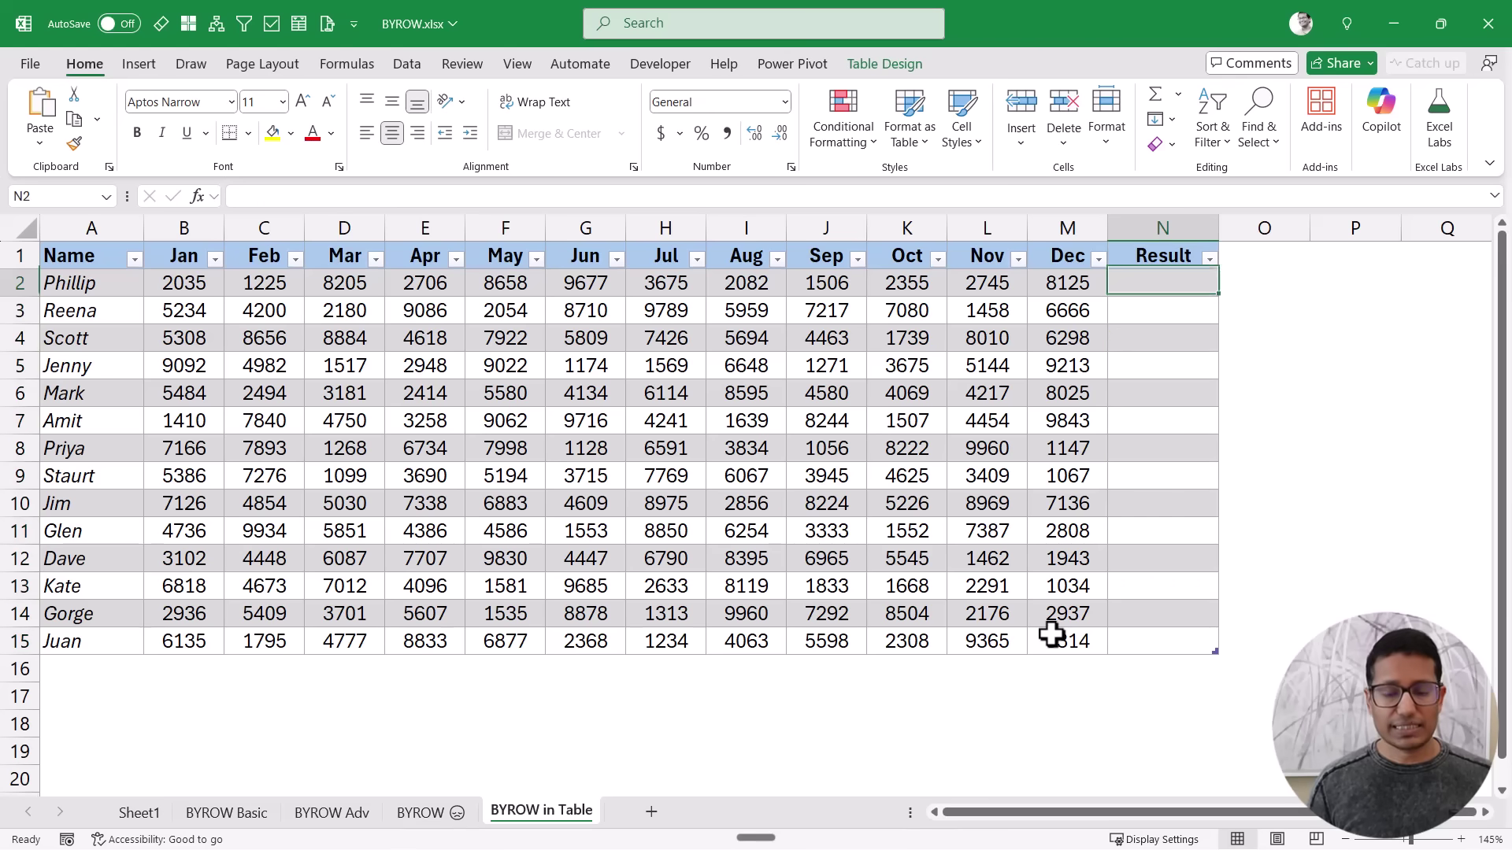
Enter =MAX(Table1[@[Jan]:[Dec]]) in N2 to calculate each row's maximum in the Result column
text(=MAX()
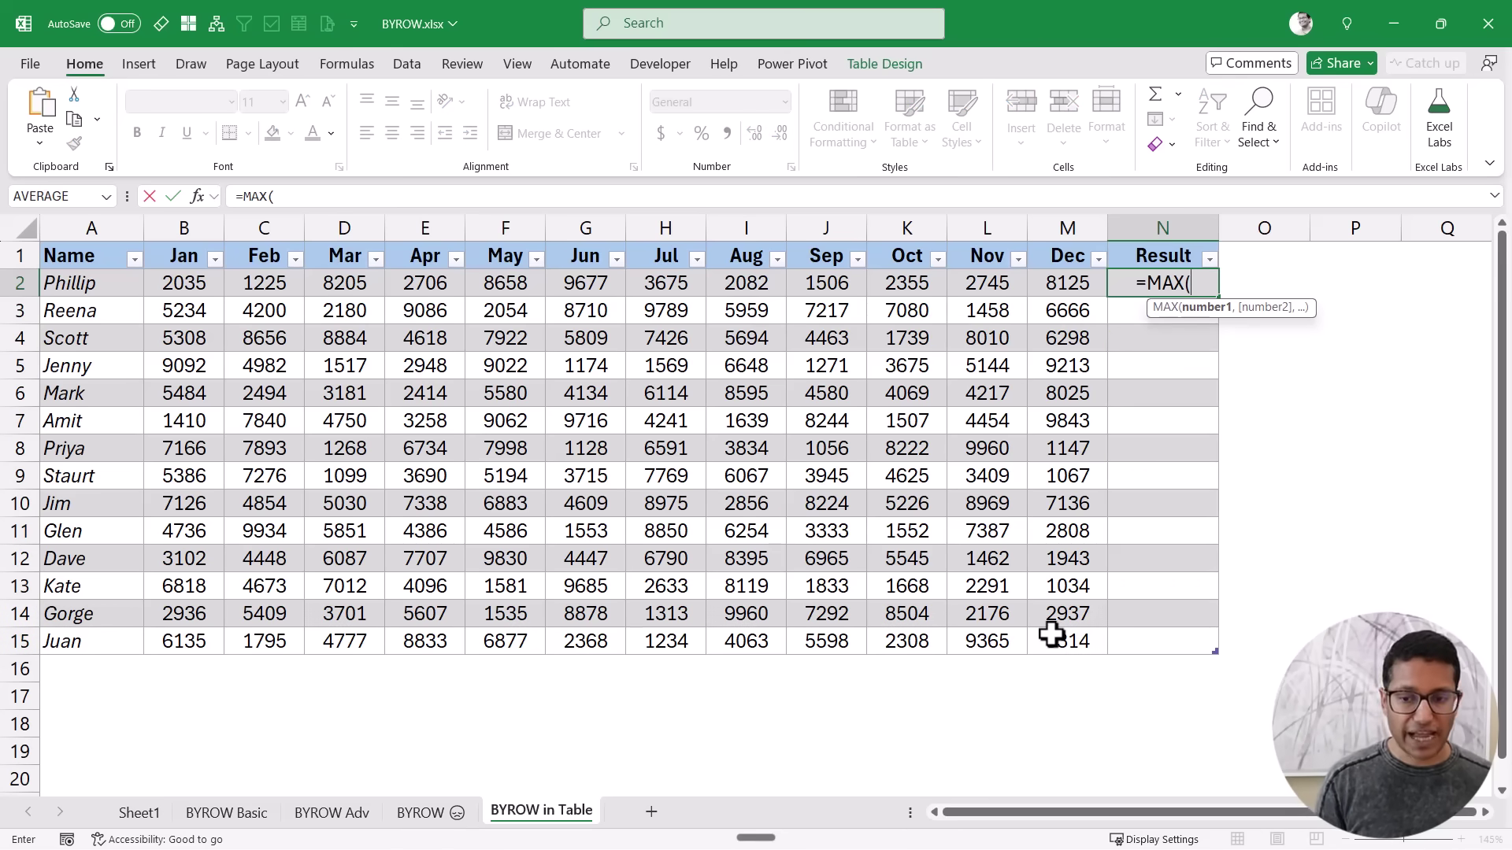
key(ctrl+Left)
key(ctrl+Right)
key(Left)
key(Left)
key(Left)
key(Left)
key(Left)
key(Left)
key(Left)
key(Left)
key(Left)
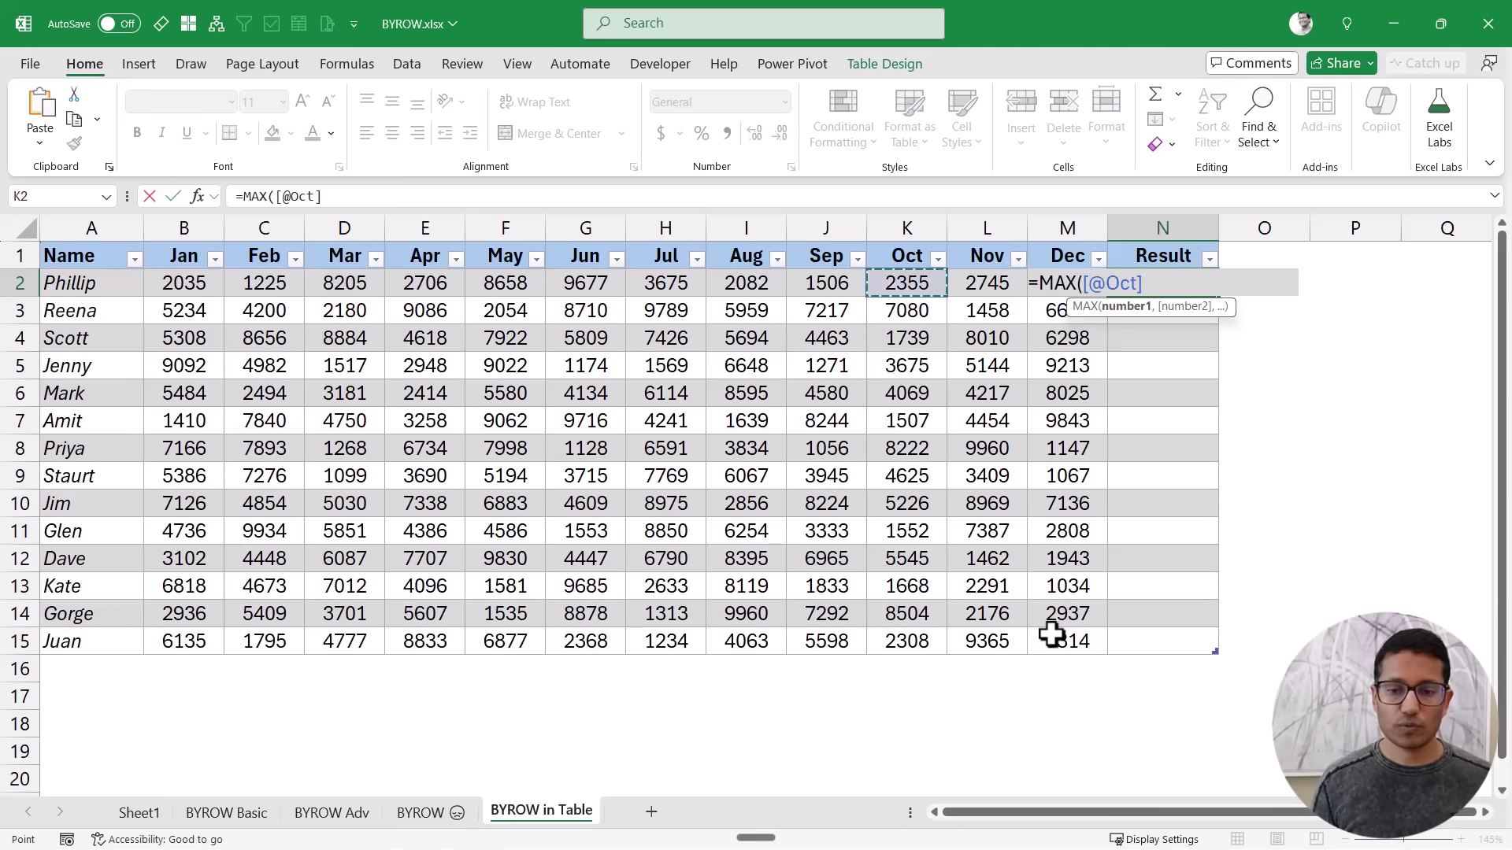
key(Left)
key(Left)
key(Left)
key(shift+Right)
key(shift+Right)
key(shift+Right)
key(shift+Right)
key(shift+Right)
key(shift+Right)
key(shift+Right)
key(shift+Right)
key(shift+Right)
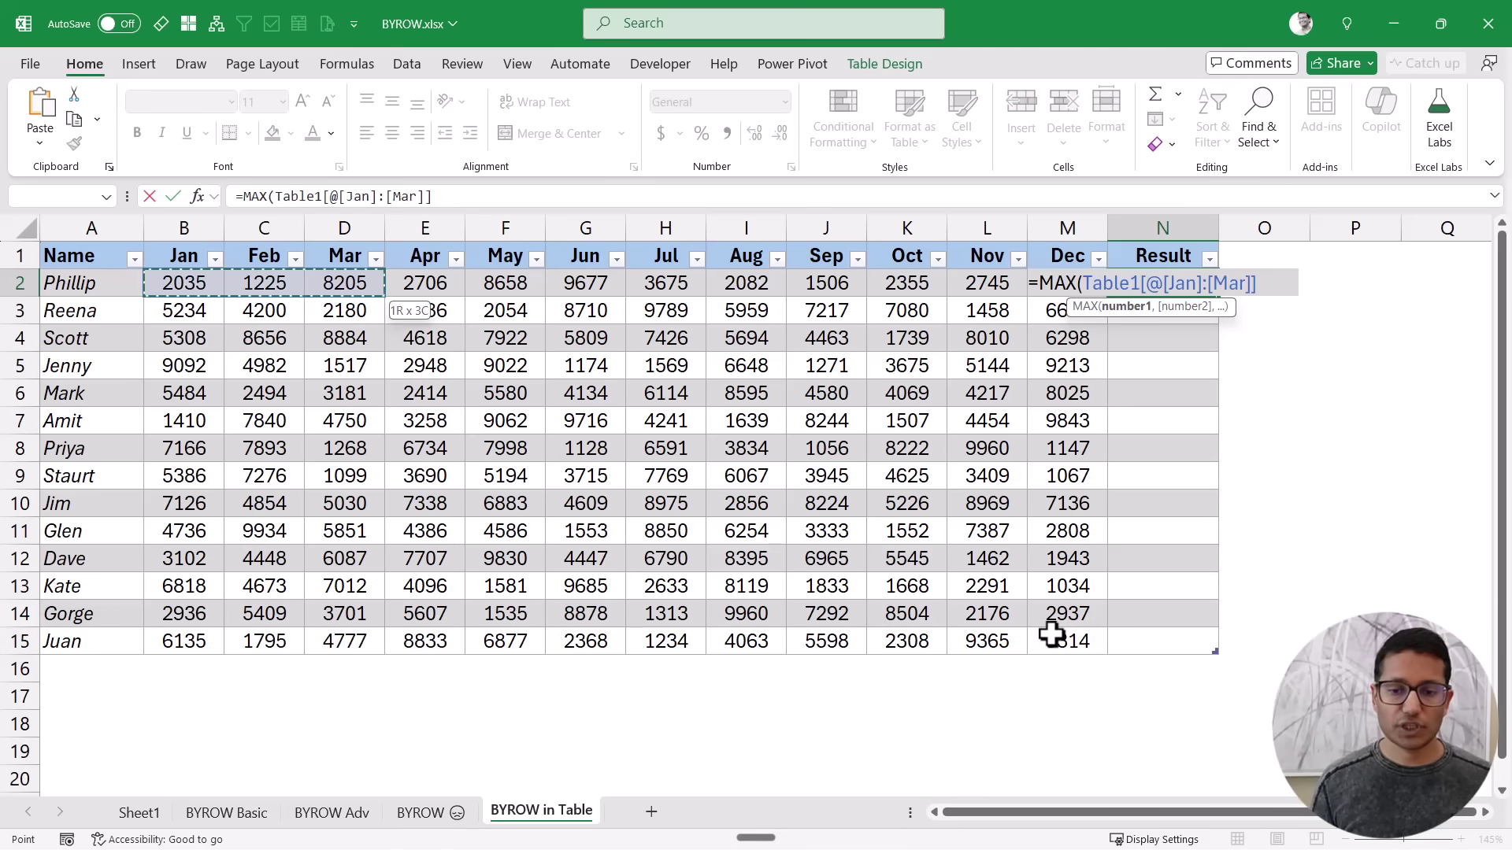
key(shift+Right)
key(shift+Right)
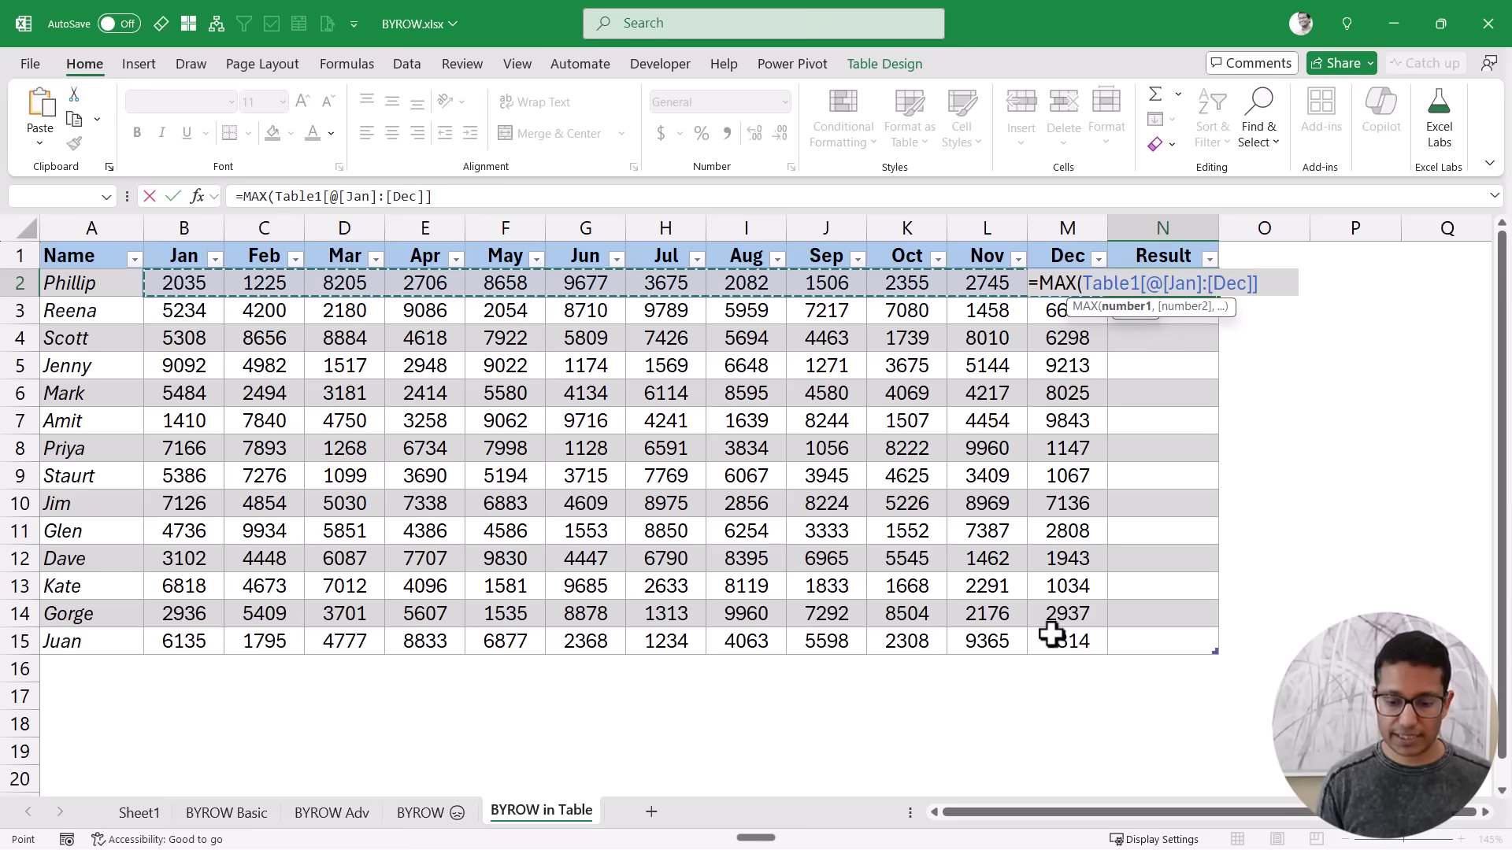
text())
key(Return)
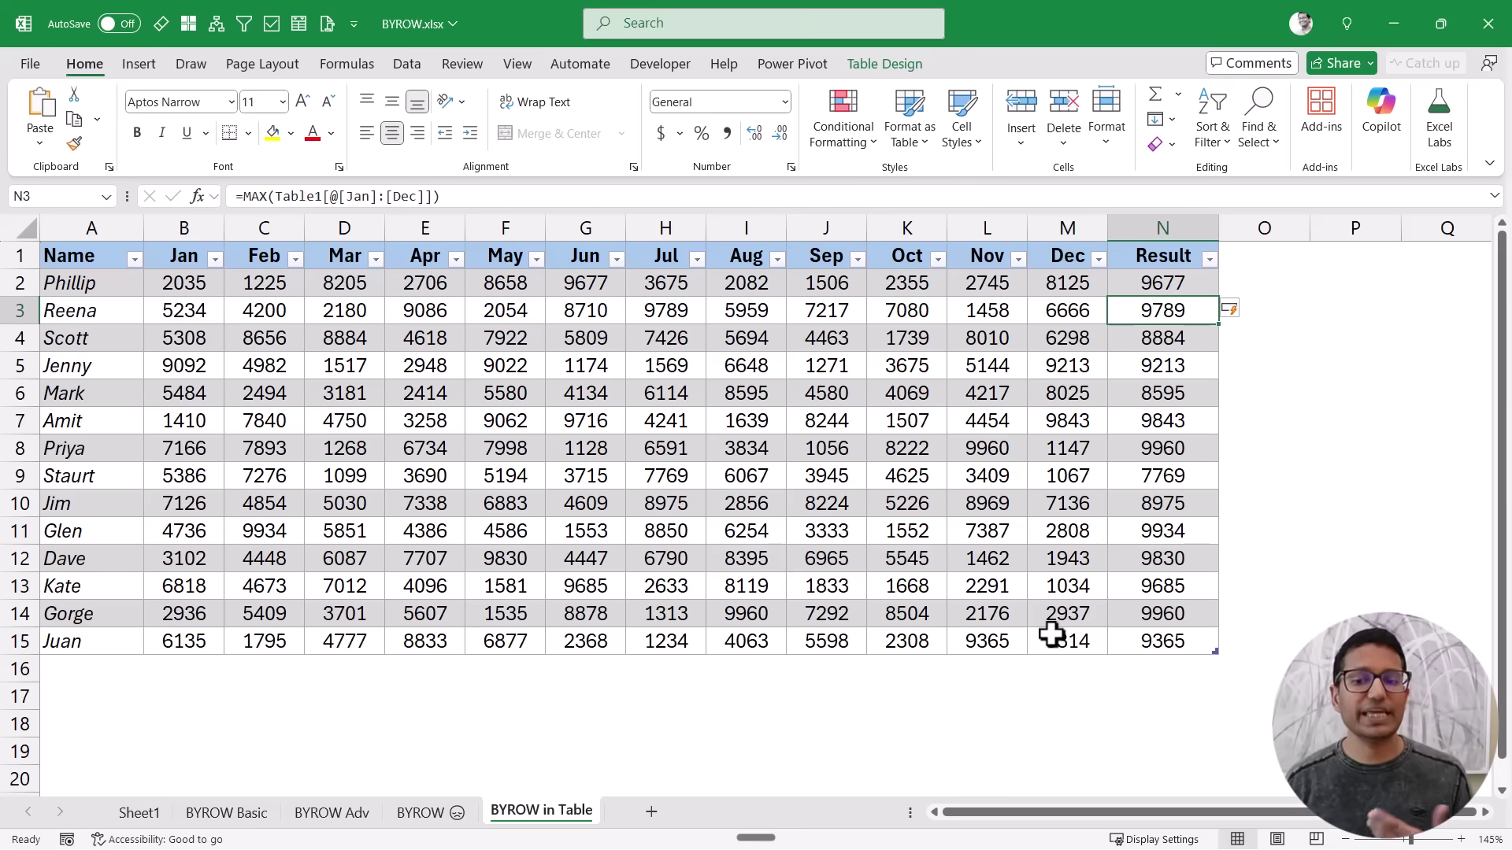
Inspect the MAX formulas in N2 and N3 of the Result column without changing them
click(1179, 277)
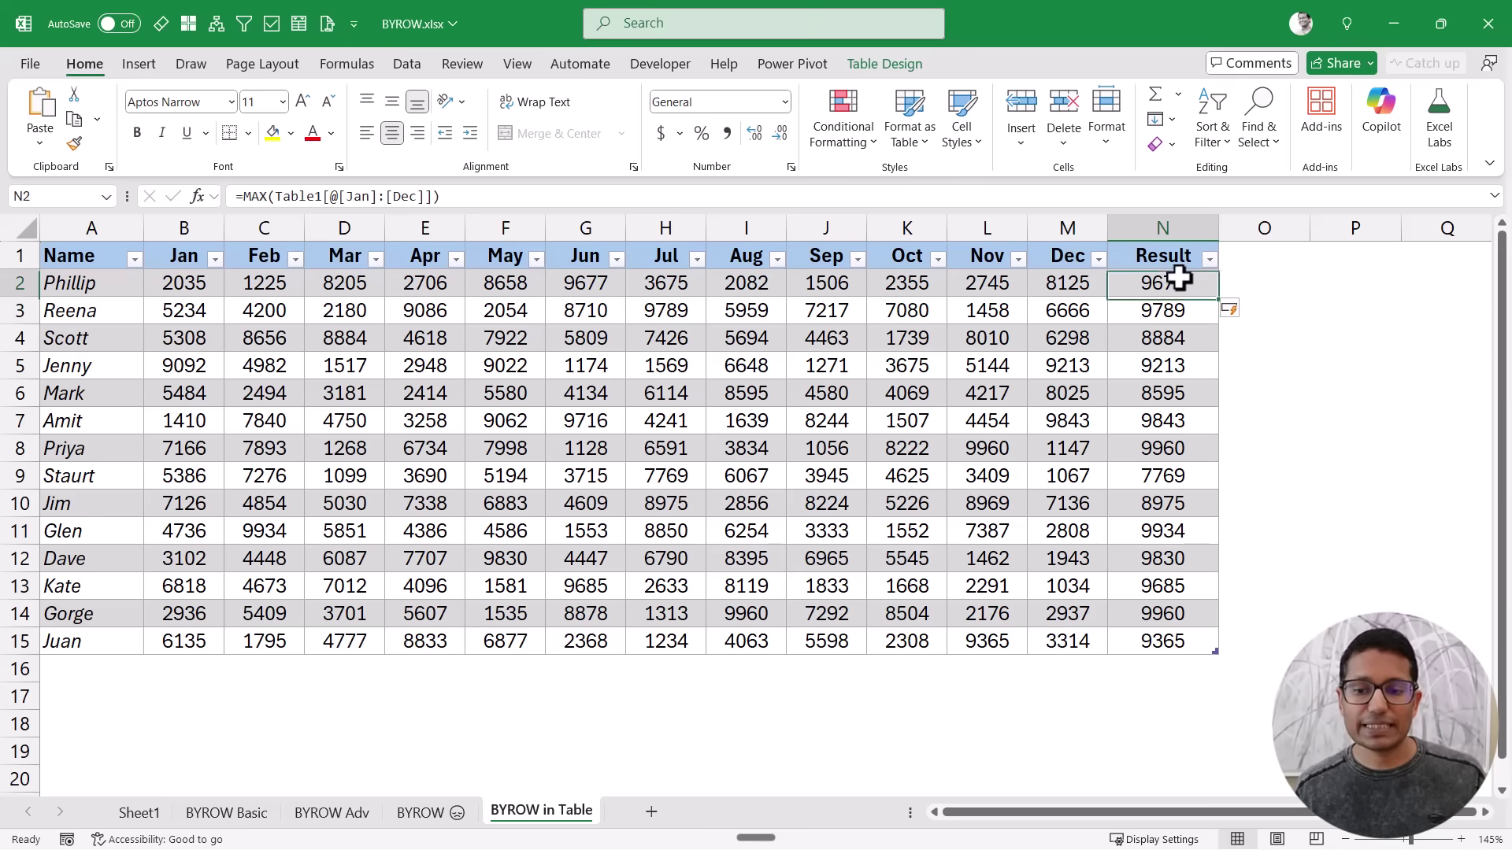
double_click(1179, 277)
key(Escape)
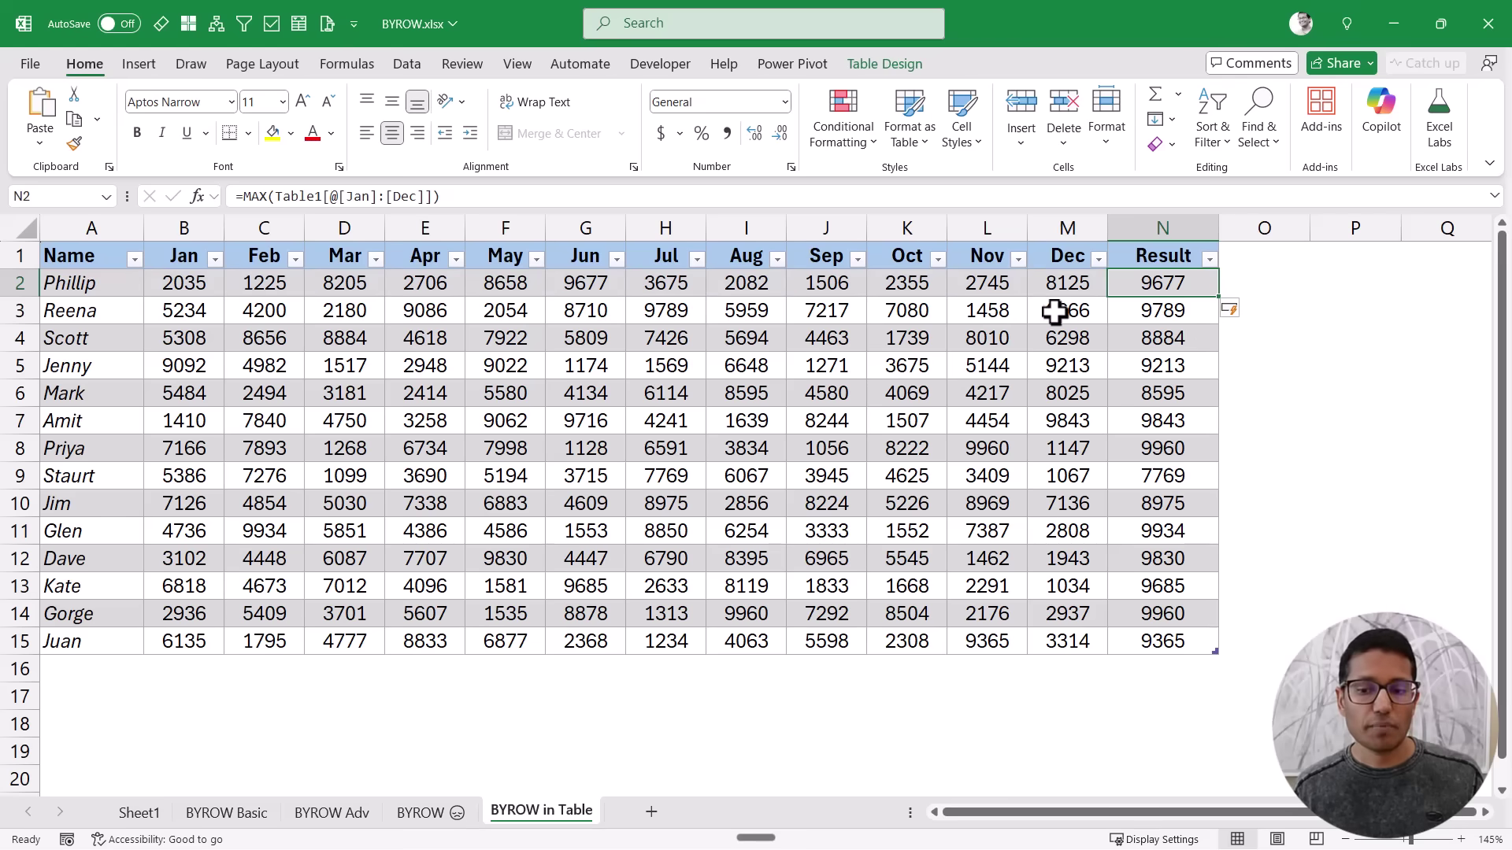
double_click(1137, 310)
key(Escape)
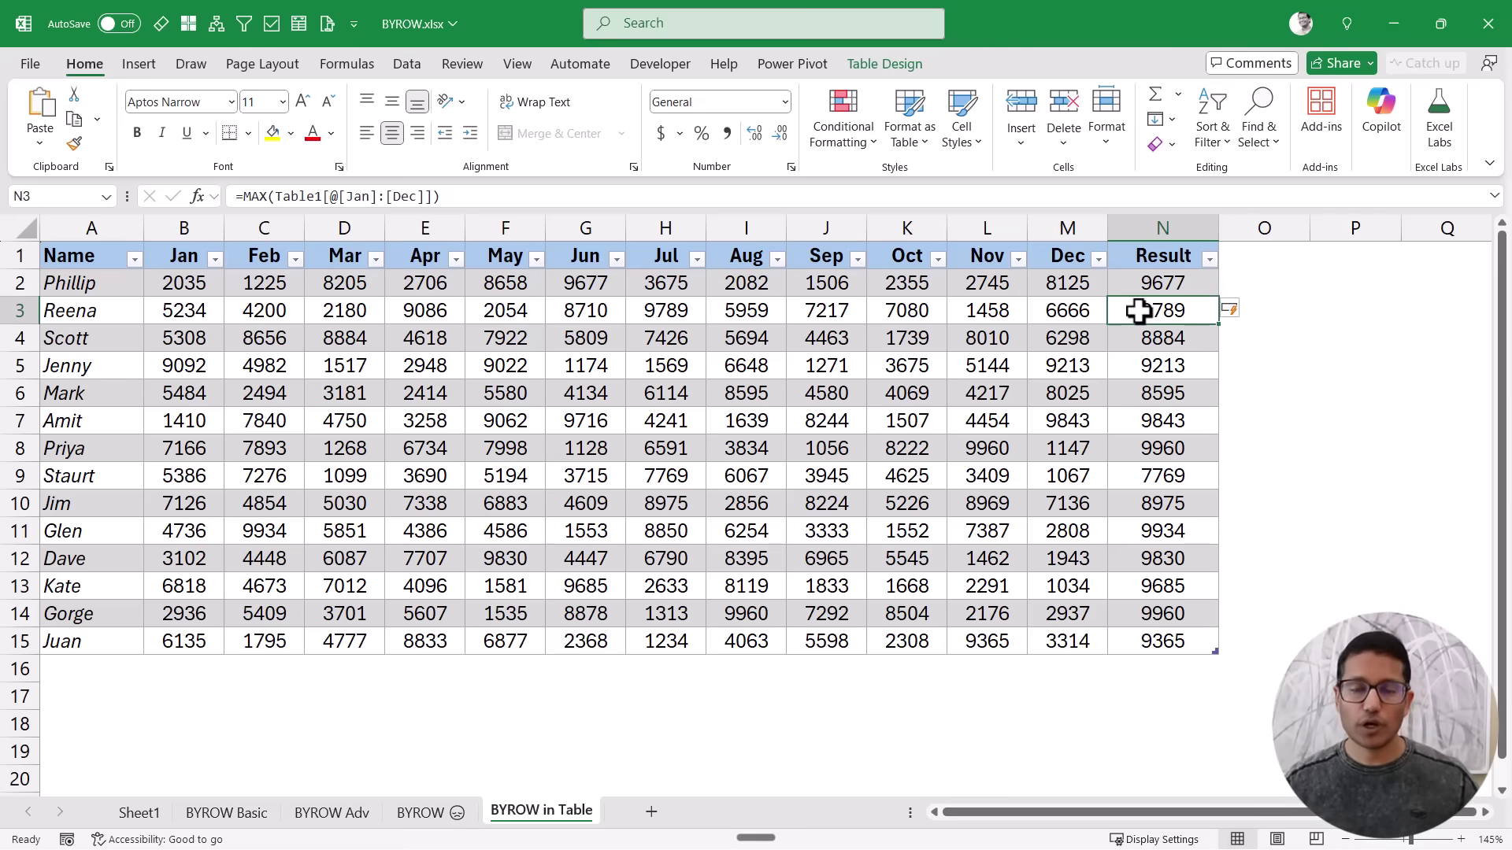